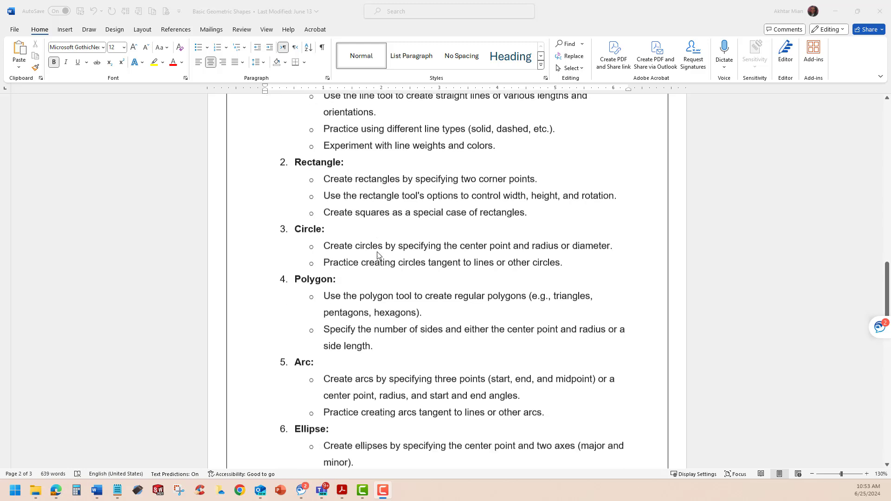
Review the exercise list from Rectangle through Polyline in the Basic Geometric Shapes document
{"action": "scroll", "coordinate": [376, 279], "scroll_direction": "down", "scroll_amount": 2}
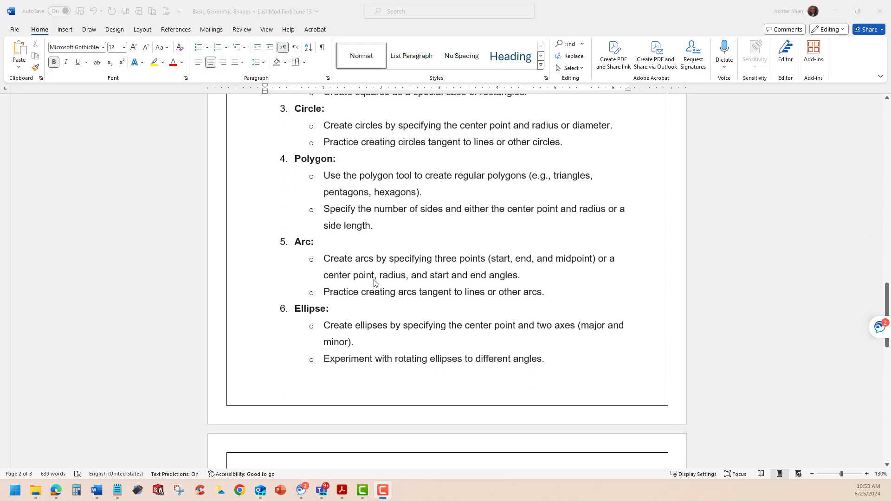
{"action": "scroll", "coordinate": [373, 299], "scroll_direction": "down", "scroll_amount": 2}
{"action": "scroll", "coordinate": [372, 306], "scroll_direction": "down", "scroll_amount": 1}
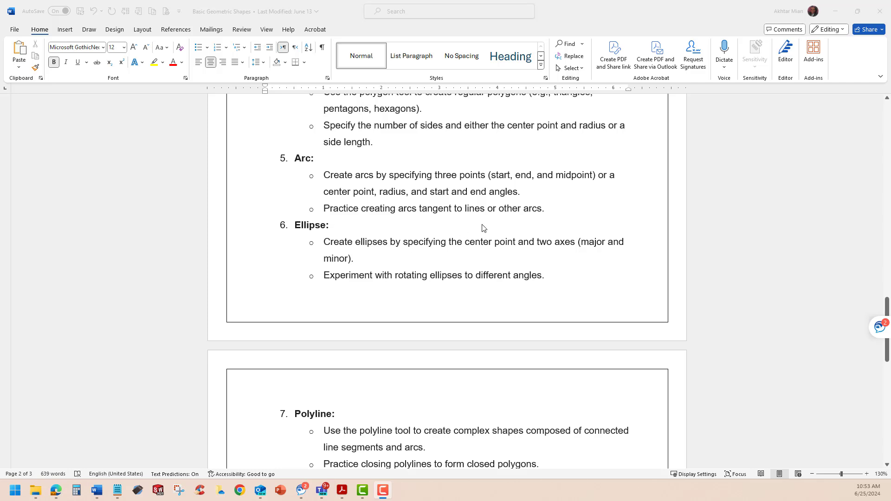
{"action": "left_click", "coordinate": [835, 11]}
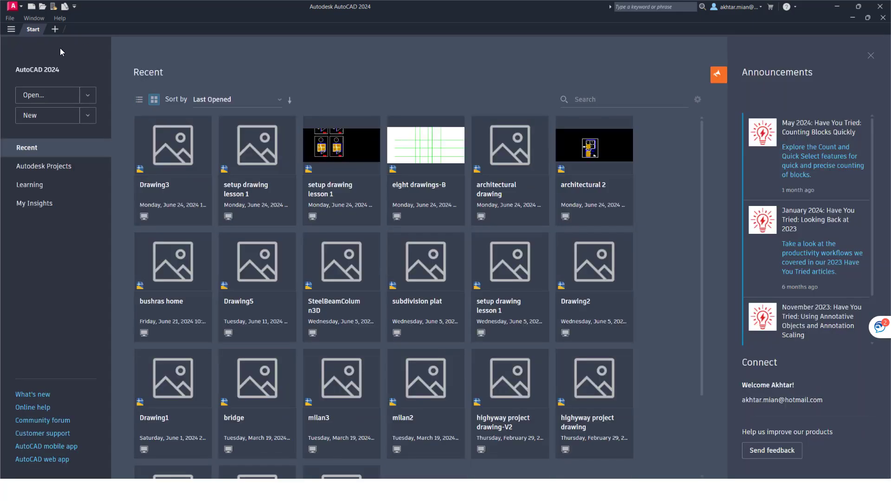
Create a new metric drawing with no template in AutoCAD
{"action": "left_click", "coordinate": [12, 19]}
{"action": "left_click", "coordinate": [35, 28]}
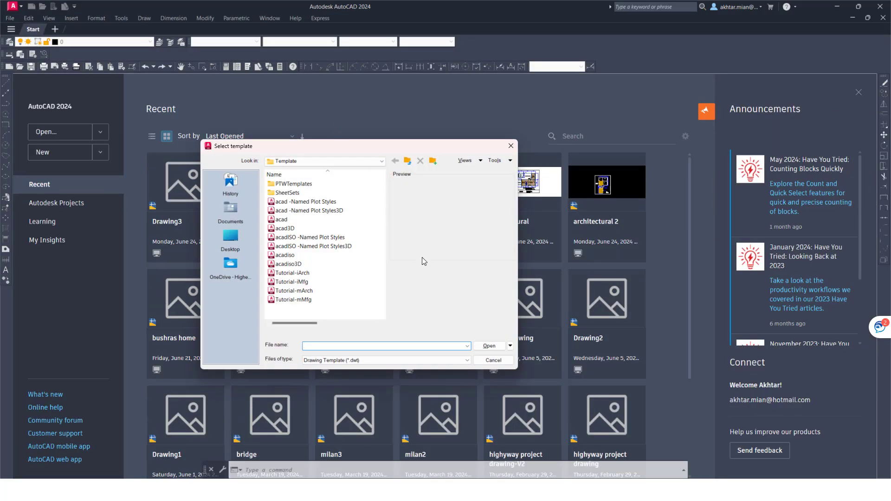
{"action": "left_click", "coordinate": [510, 346]}
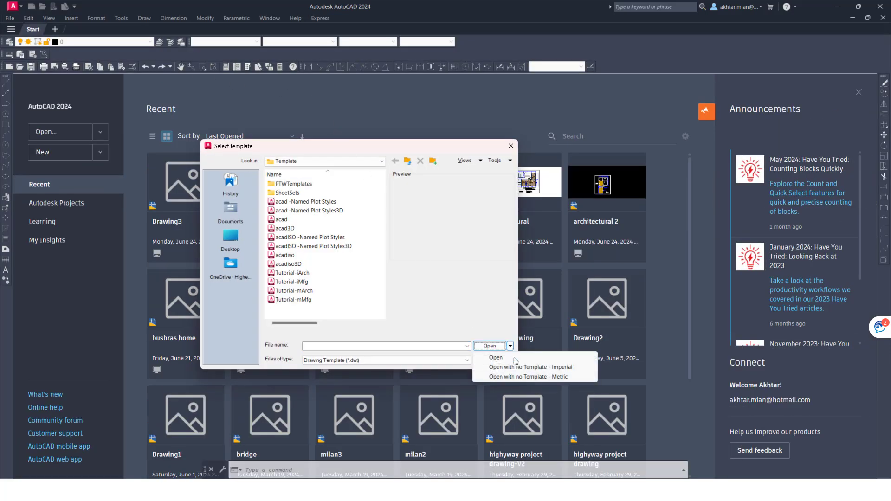
{"action": "left_click", "coordinate": [522, 377]}
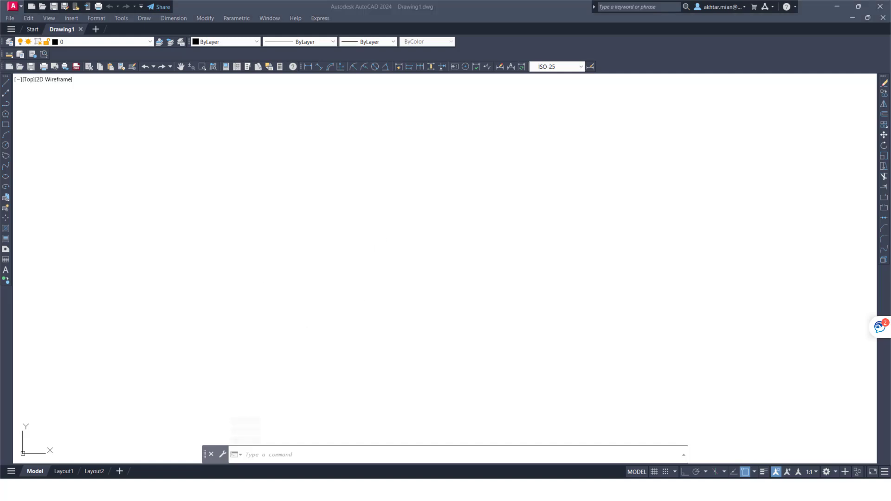
Switch to the Basic Geometric Shapes document in Word, examine the Line through Ellipse exercises, and return to the AutoCAD drawing
{"action": "key", "text": "alt+Tab"}
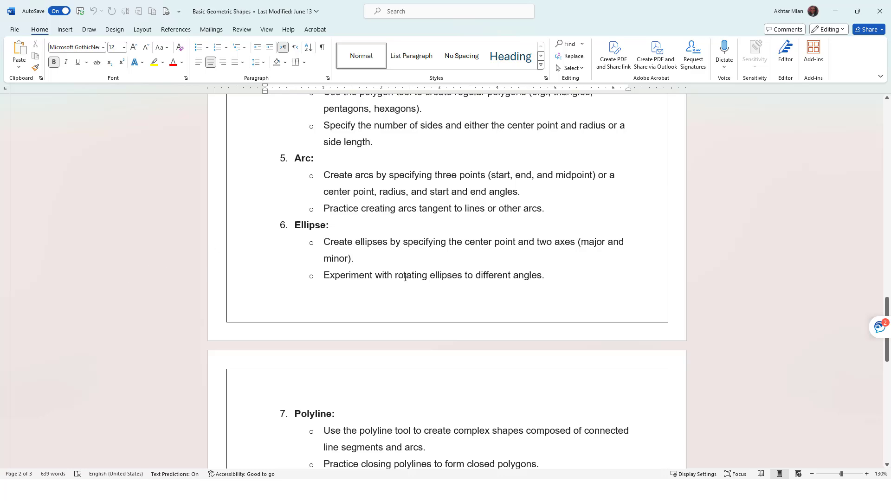
{"action": "scroll", "coordinate": [405, 277], "scroll_direction": "up", "scroll_amount": 5}
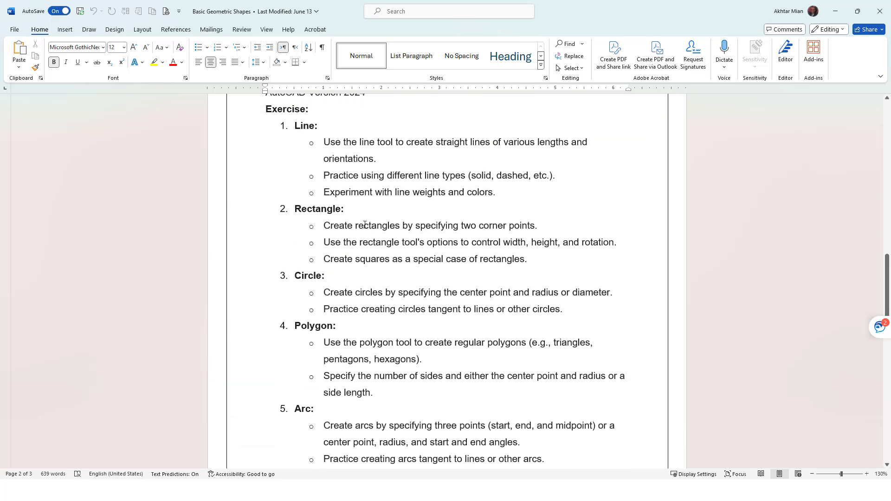
{"action": "scroll", "coordinate": [322, 168], "scroll_direction": "down", "scroll_amount": 1}
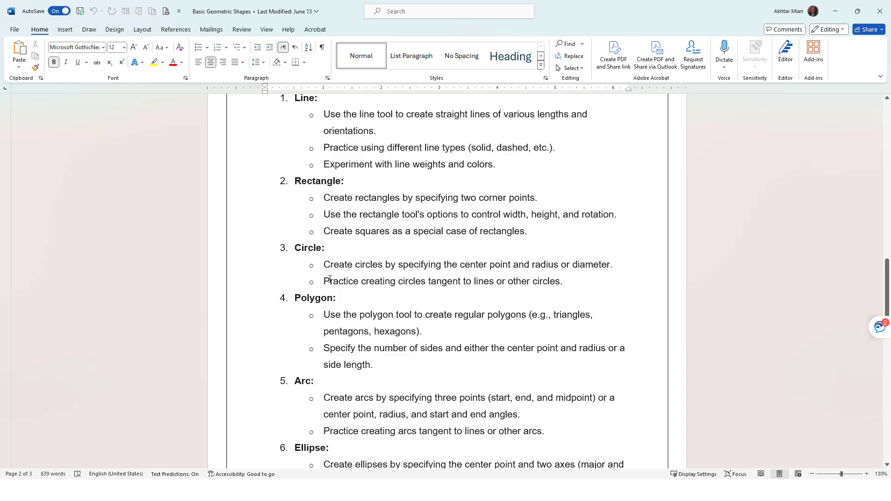
{"action": "scroll", "coordinate": [311, 360], "scroll_direction": "down", "scroll_amount": 3}
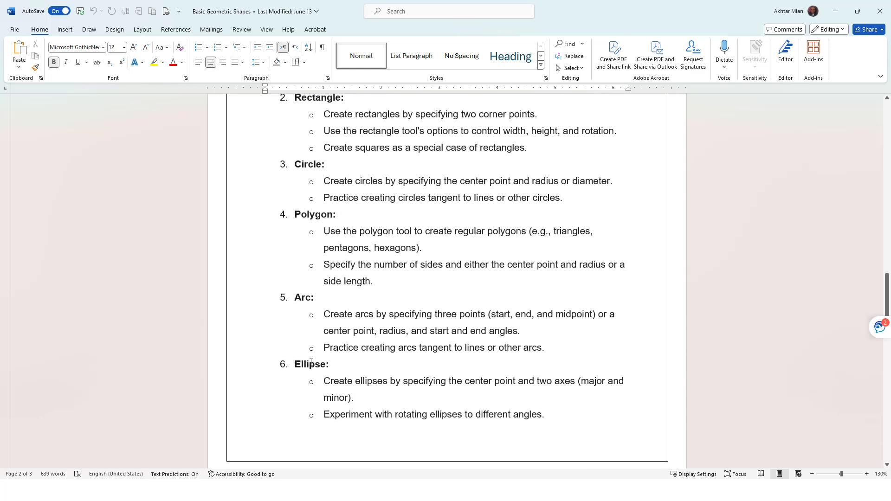
{"action": "scroll", "coordinate": [319, 354], "scroll_direction": "up", "scroll_amount": 3}
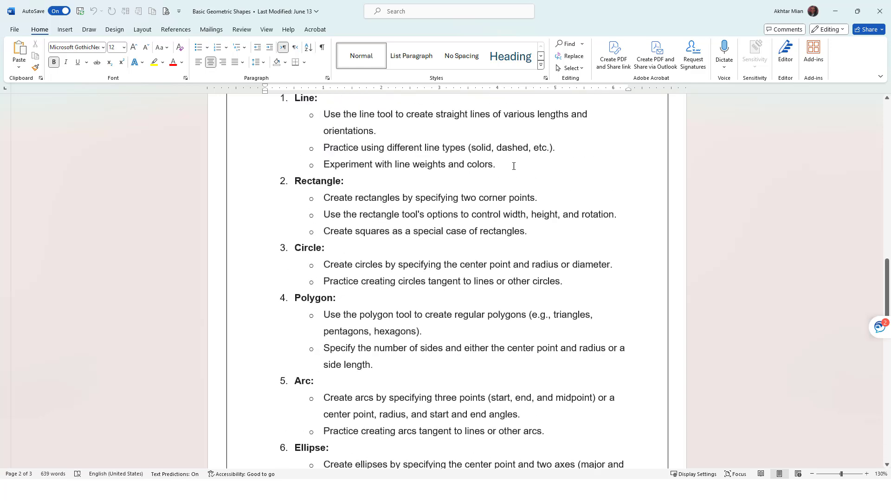
{"action": "left_click", "coordinate": [836, 11]}
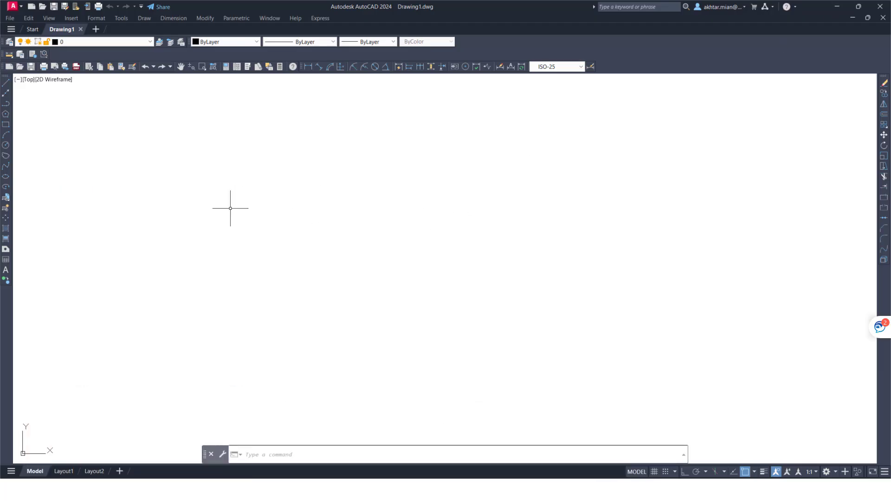
Configure the drawing units with a Meters insertion scale and a length precision of 0.000
{"action": "left_click", "coordinate": [92, 18]}
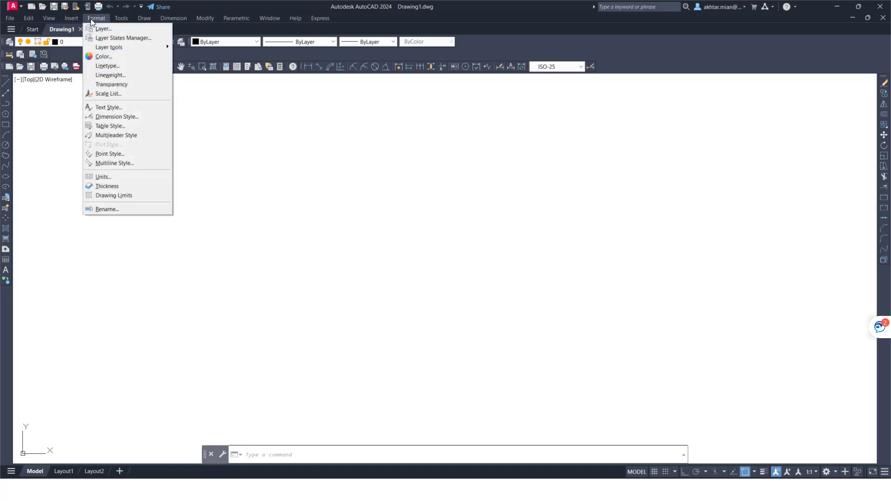
{"action": "left_click", "coordinate": [98, 176]}
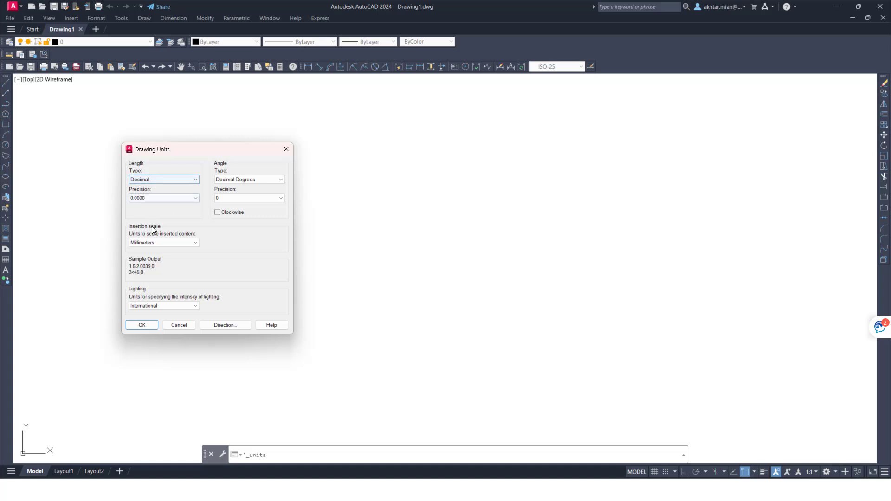
{"action": "left_click", "coordinate": [195, 242]}
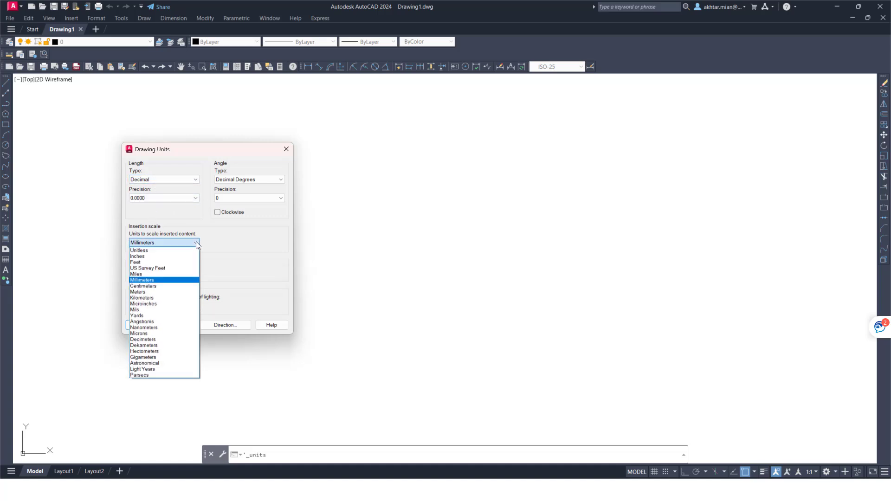
{"action": "left_click", "coordinate": [160, 292]}
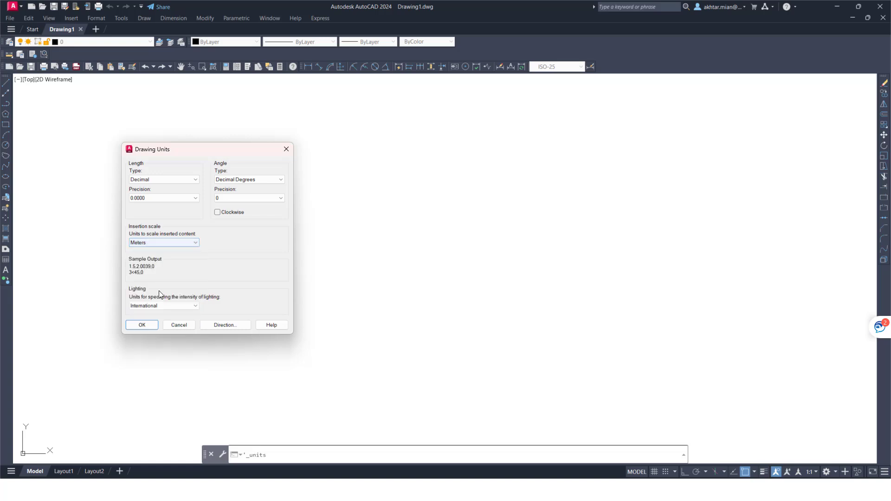
{"action": "left_click", "coordinate": [161, 198]}
{"action": "left_click", "coordinate": [151, 224]}
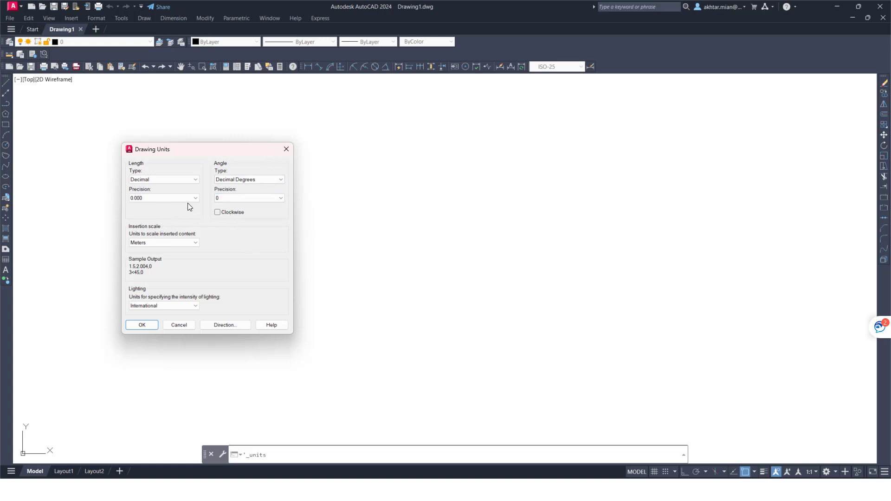
{"action": "left_click", "coordinate": [142, 325]}
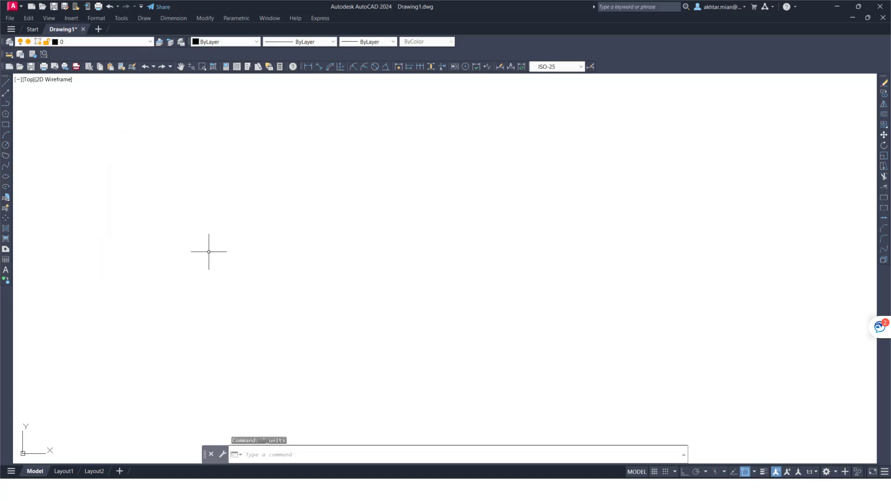
Turn on the grid display in model space
{"action": "key", "text": "F7"}
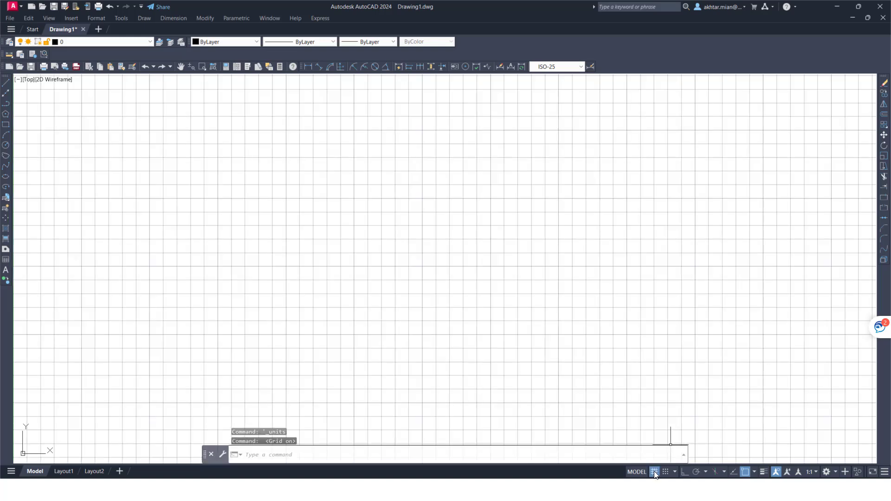
{"action": "scroll", "coordinate": [448, 264], "scroll_direction": "down", "scroll_amount": 3}
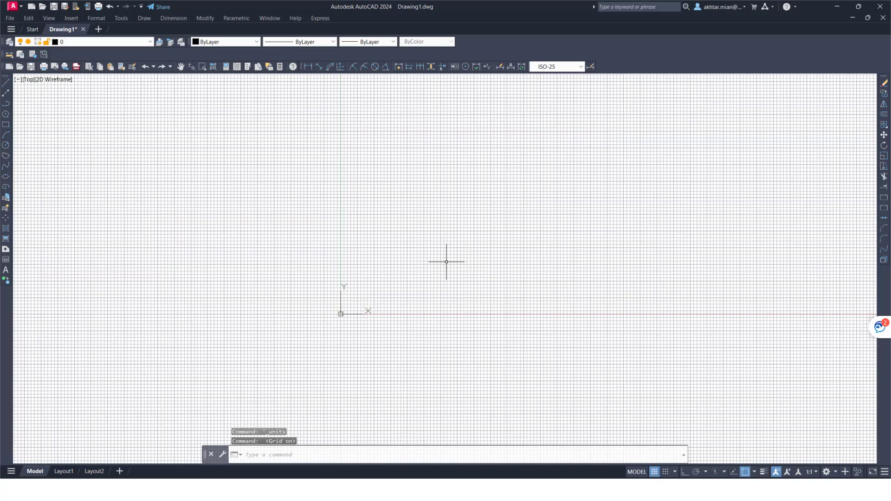
{"action": "scroll", "coordinate": [396, 290], "scroll_direction": "up", "scroll_amount": 2}
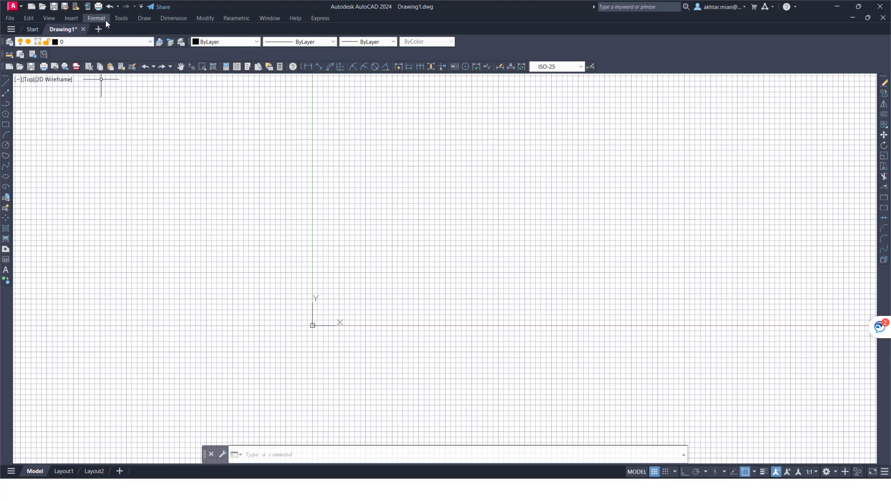
Set the snap X and Y spacing to 1 in the drafting settings
{"action": "left_click", "coordinate": [121, 18]}
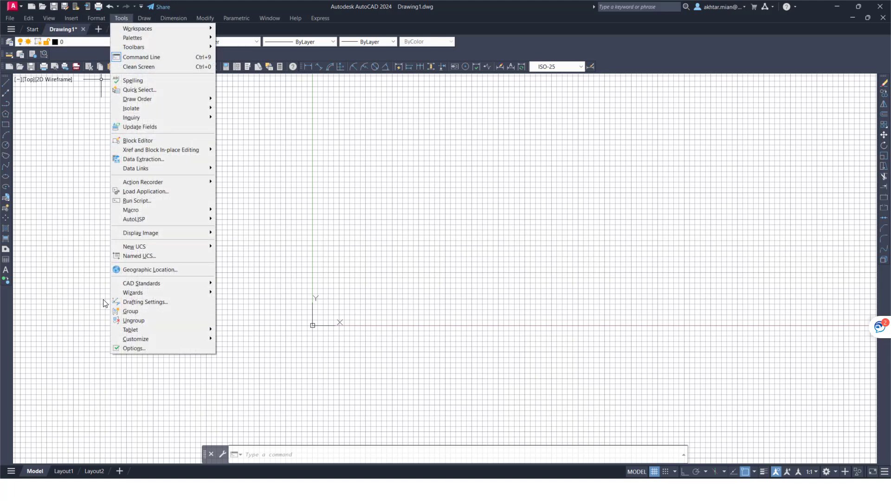
{"action": "mouse_move", "coordinate": [130, 339]}
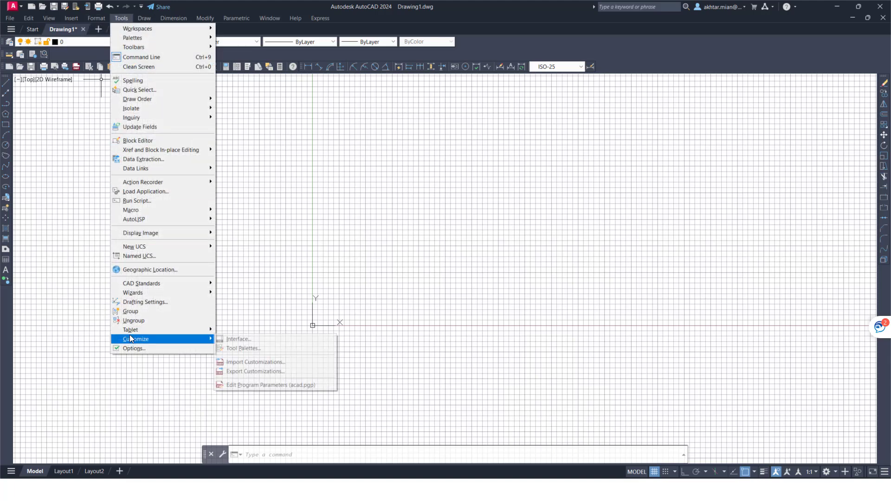
{"action": "left_click", "coordinate": [137, 302]}
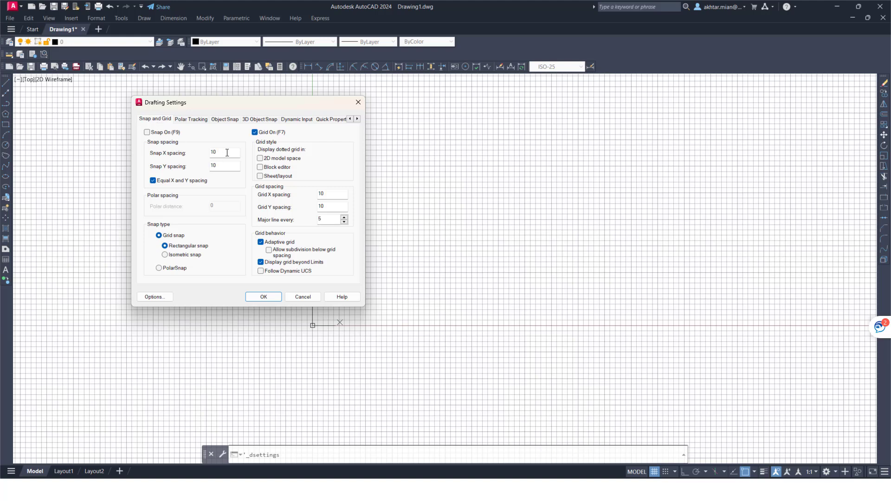
{"action": "left_click_drag", "start_coordinate": [227, 153], "coordinate": [208, 156]}
{"action": "type", "text": "1"}
{"action": "double_click", "coordinate": [226, 166]}
Set the grid X and Y spacing to 1 and apply the drafting settings
{"action": "left_click", "coordinate": [331, 198]}
{"action": "left_click_drag", "start_coordinate": [331, 194], "coordinate": [306, 194]}
{"action": "left_click", "coordinate": [331, 207]}
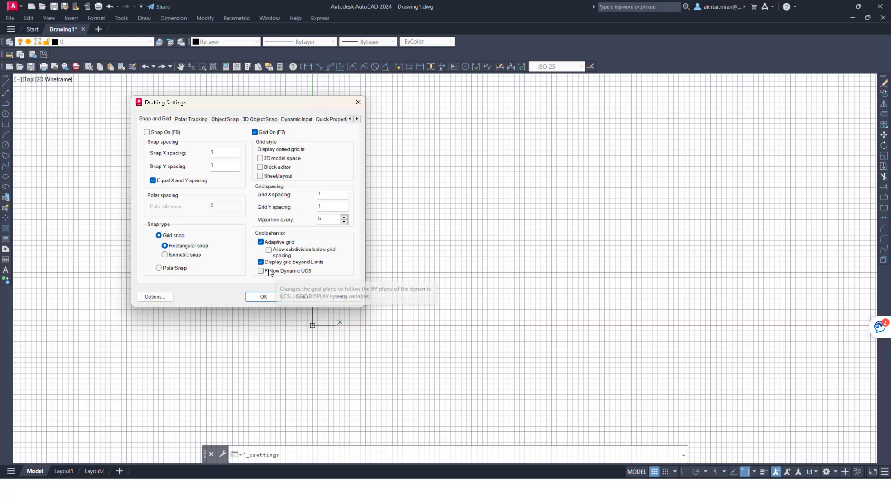
{"action": "left_click", "coordinate": [264, 297]}
{"action": "scroll", "coordinate": [269, 303], "scroll_direction": "down", "scroll_amount": 2}
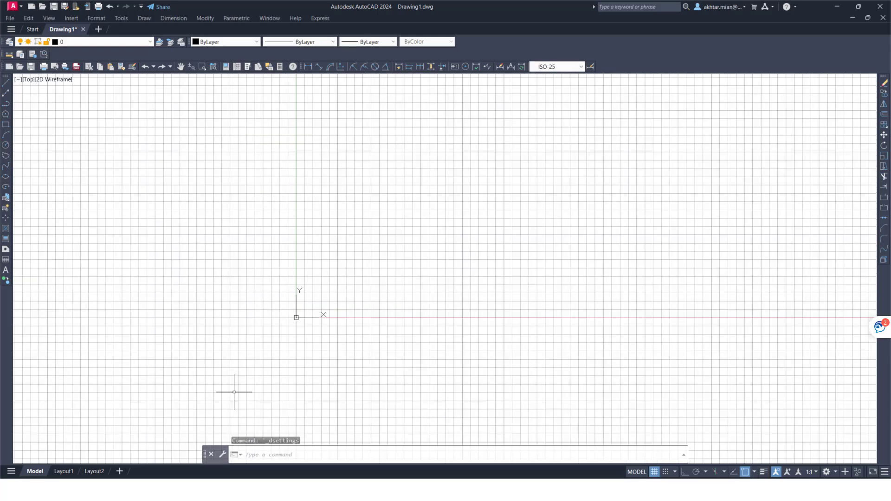
Define the model space limits with the default corners, lower left 0.000,0.000 and upper right 420.000,297.000
{"action": "left_click", "coordinate": [96, 18]}
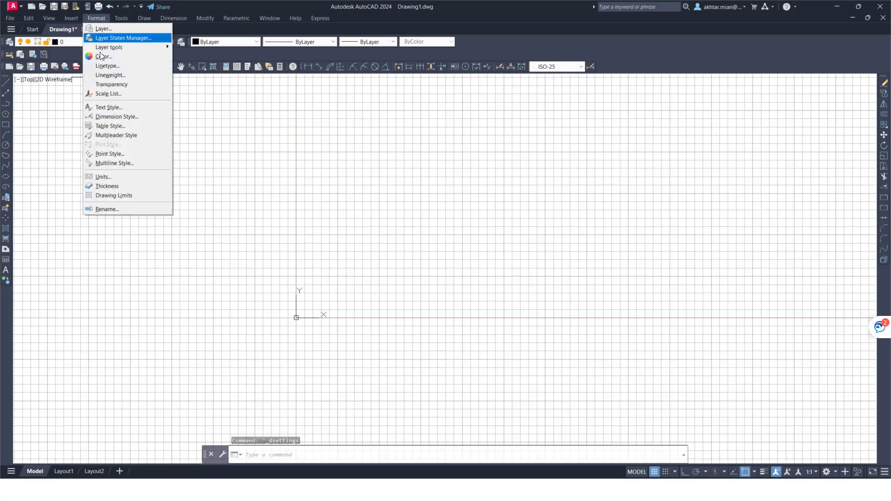
{"action": "left_click", "coordinate": [111, 195]}
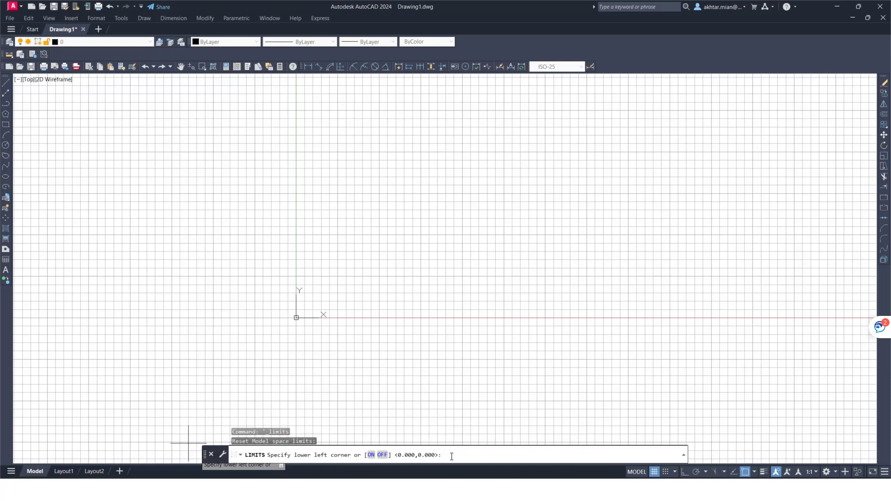
{"action": "key", "text": "Return"}
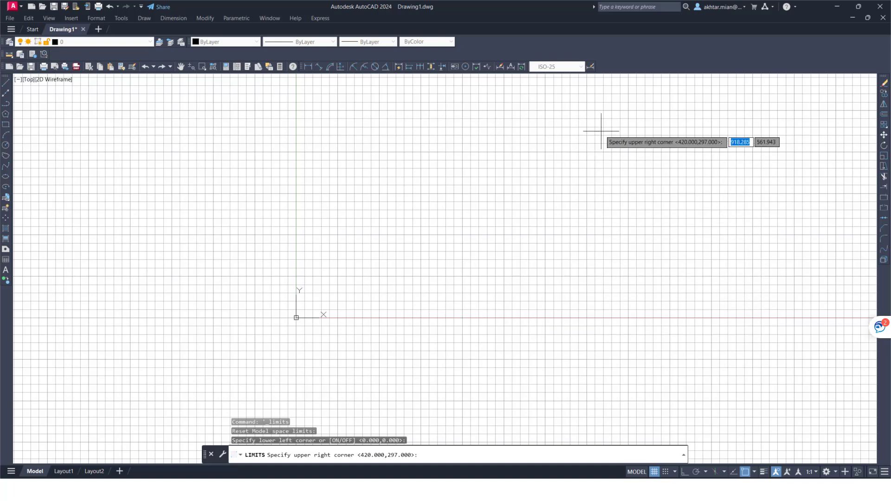
{"action": "left_click", "coordinate": [427, 456]}
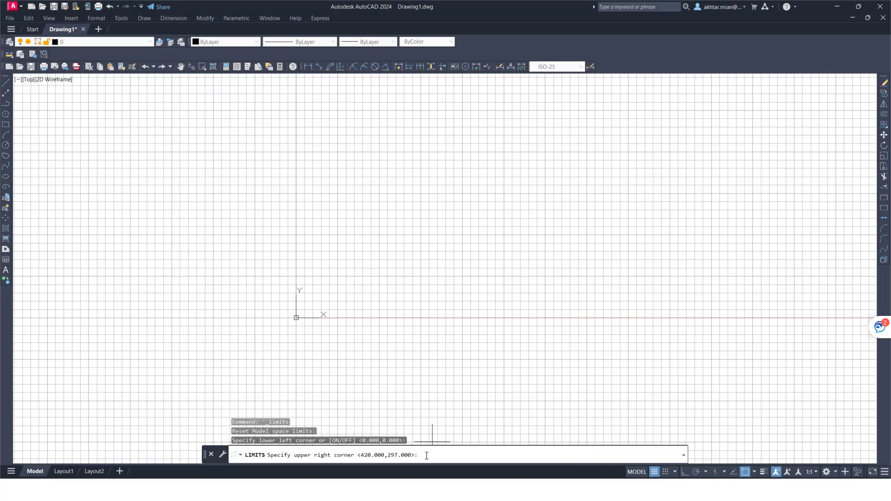
{"action": "key", "text": "Return"}
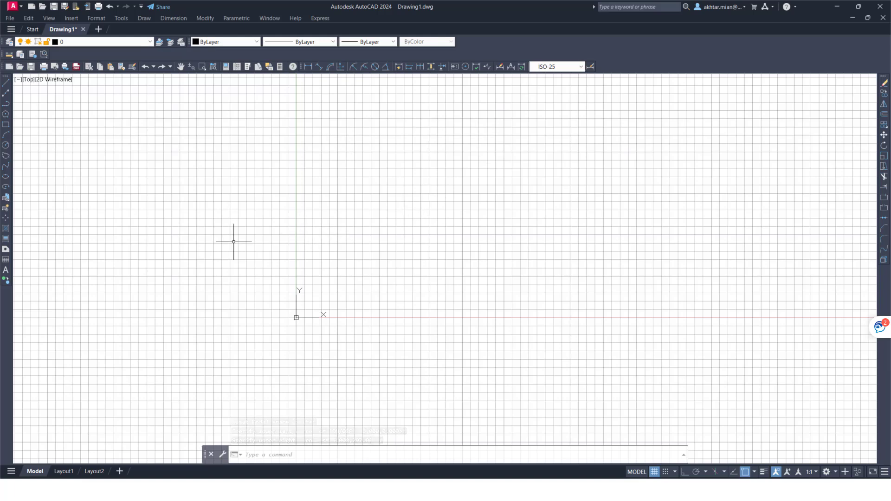
{"action": "left_click", "coordinate": [96, 18]}
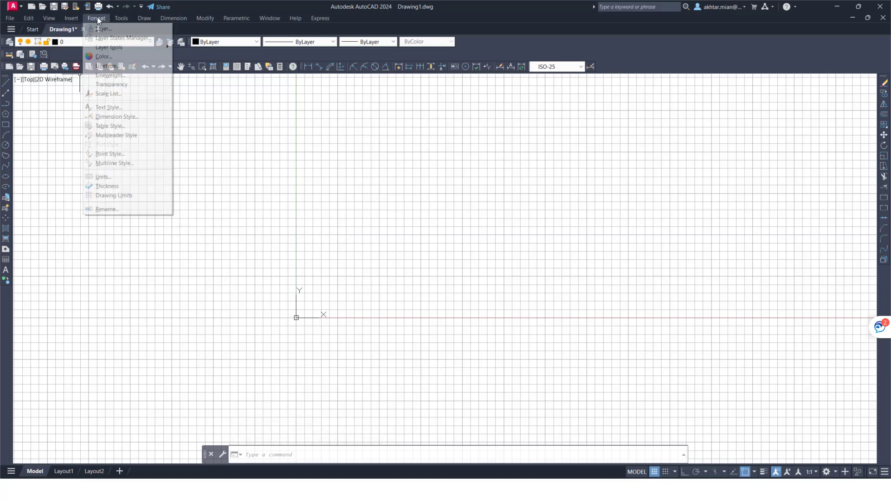
{"action": "left_click", "coordinate": [117, 196]}
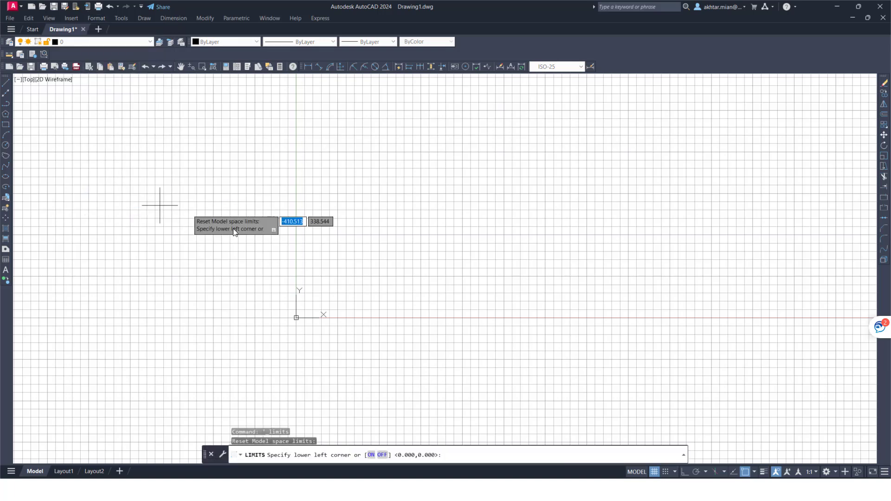
{"action": "left_click", "coordinate": [97, 18]}
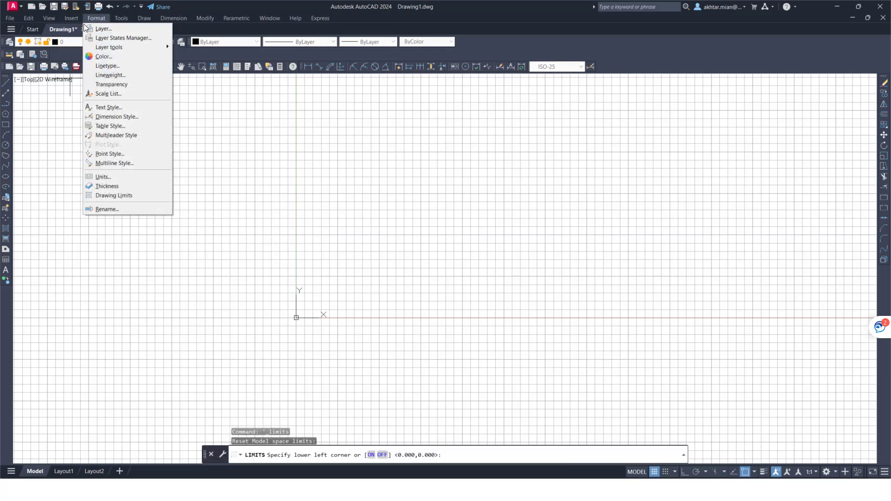
Turn off displaying the grid beyond the limits in the drafting settings and apply the change
{"action": "left_click", "coordinate": [123, 17]}
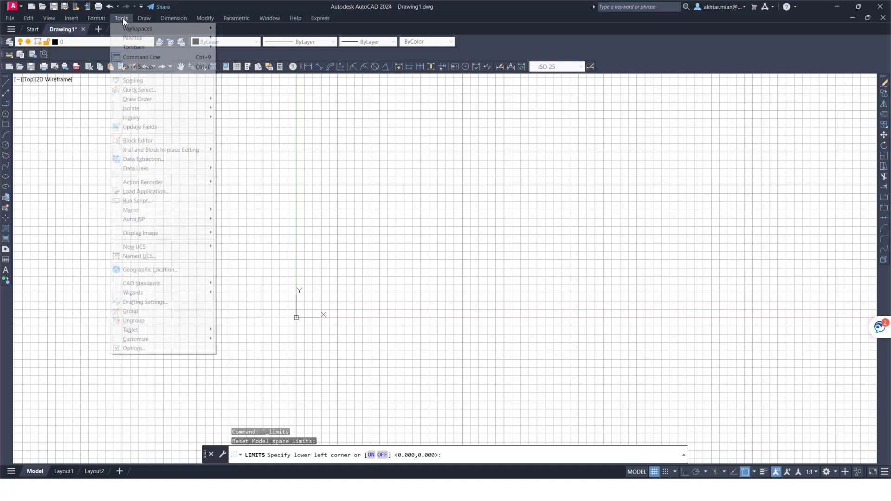
{"action": "left_click", "coordinate": [148, 302]}
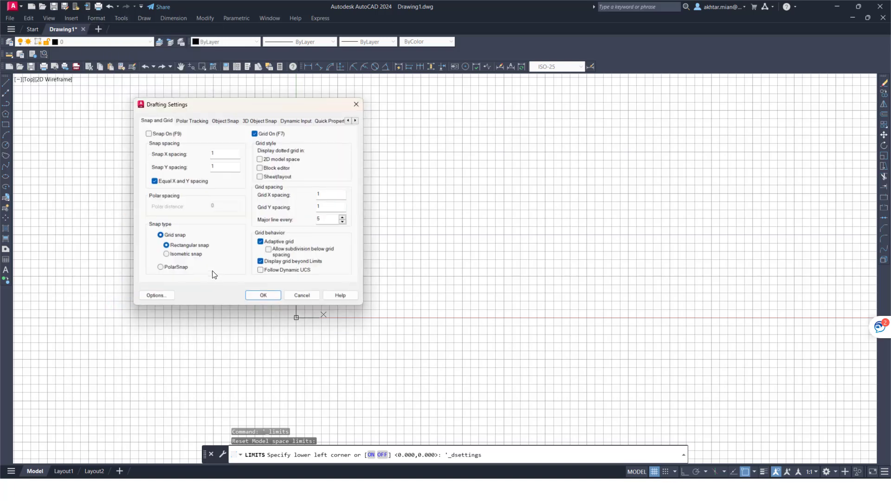
{"action": "left_click", "coordinate": [263, 263]}
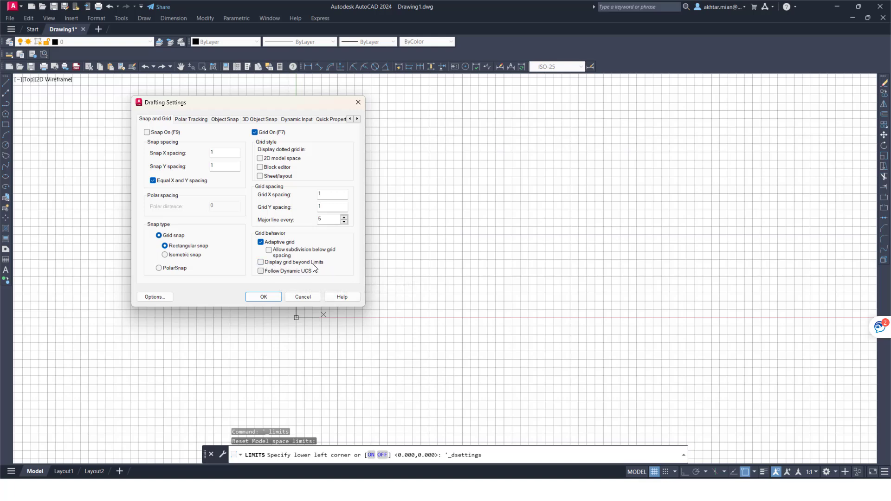
{"action": "left_click", "coordinate": [264, 297]}
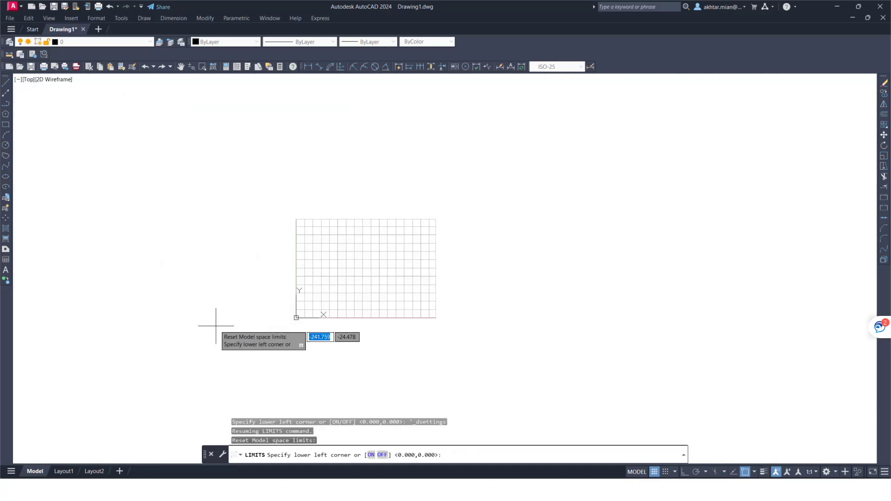
{"action": "scroll", "coordinate": [325, 300], "scroll_direction": "up", "scroll_amount": 4}
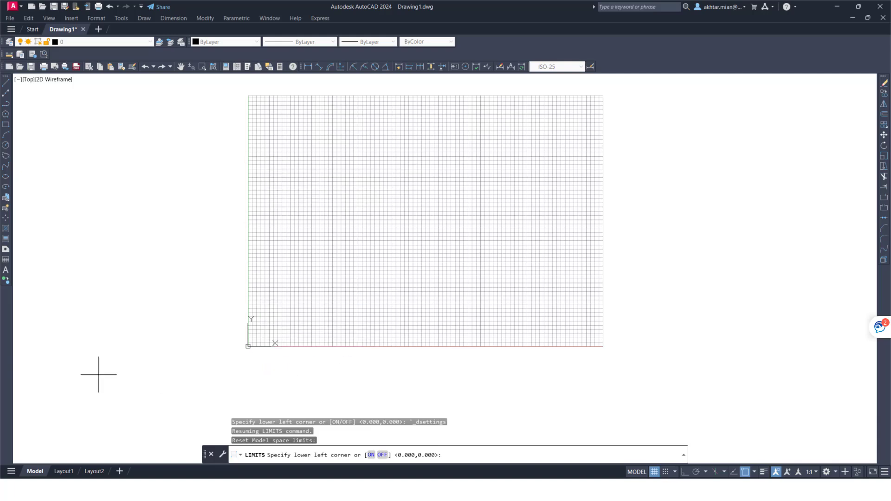
Switch to the Basic Geometric Shapes document in Word, review its list of shape exercises, and return to AutoCAD
{"action": "key", "text": "alt+Tab"}
{"action": "scroll", "coordinate": [378, 211], "scroll_direction": "up", "scroll_amount": 1}
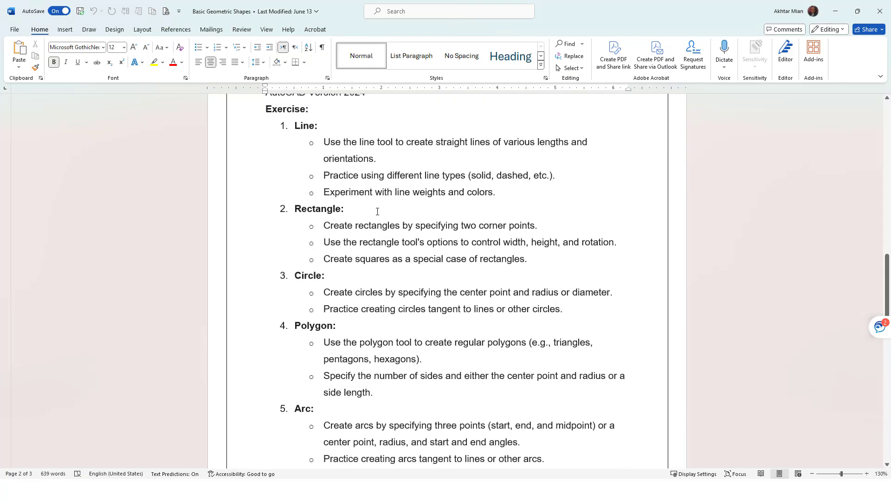
{"action": "scroll", "coordinate": [342, 172], "scroll_direction": "up", "scroll_amount": 2}
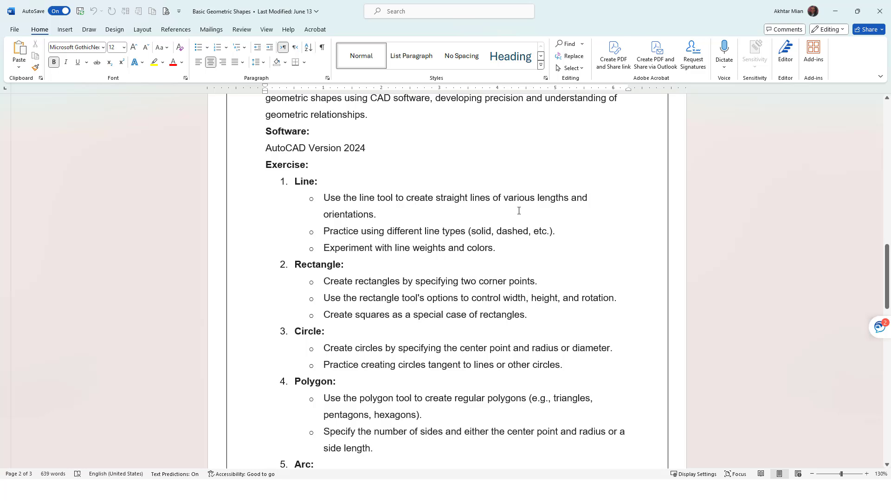
{"action": "scroll", "coordinate": [519, 211], "scroll_direction": "down", "scroll_amount": 1}
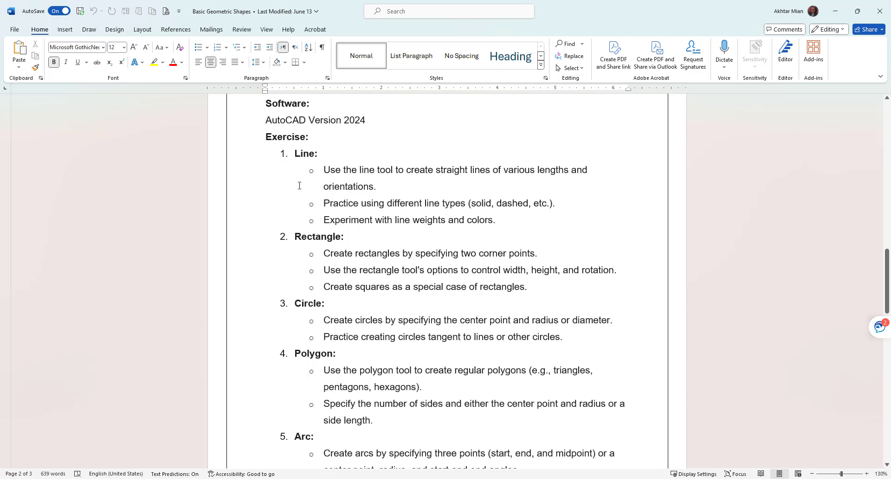
{"action": "left_click", "coordinate": [836, 11]}
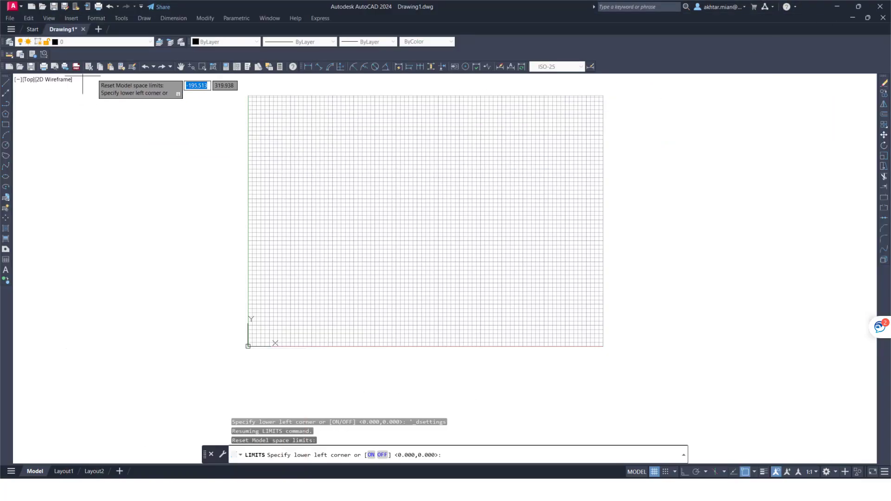
Open the layer properties manager and create two layers named Line and rectangle
{"action": "left_click", "coordinate": [10, 43]}
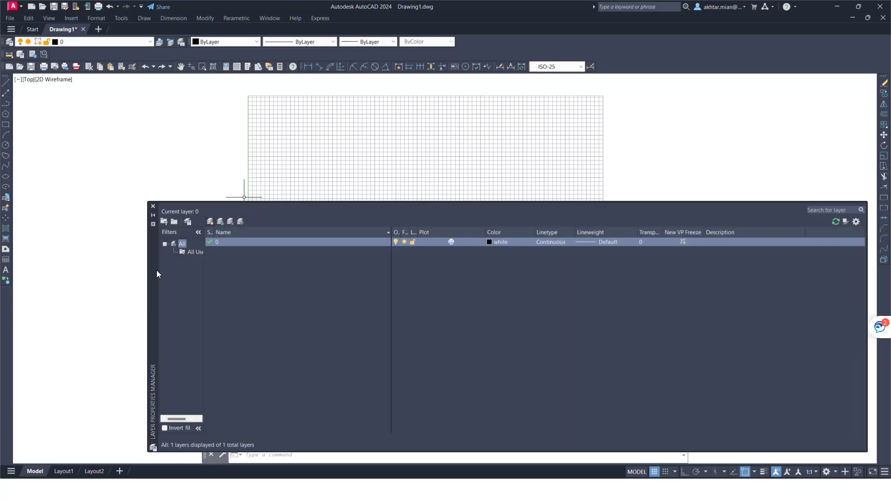
{"action": "left_click_drag", "start_coordinate": [157, 270], "coordinate": [158, 196]}
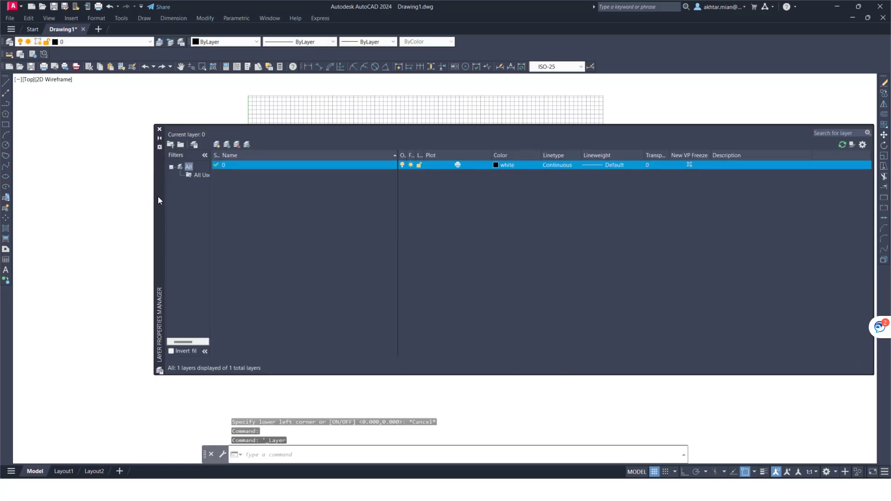
{"action": "left_click", "coordinate": [218, 144]}
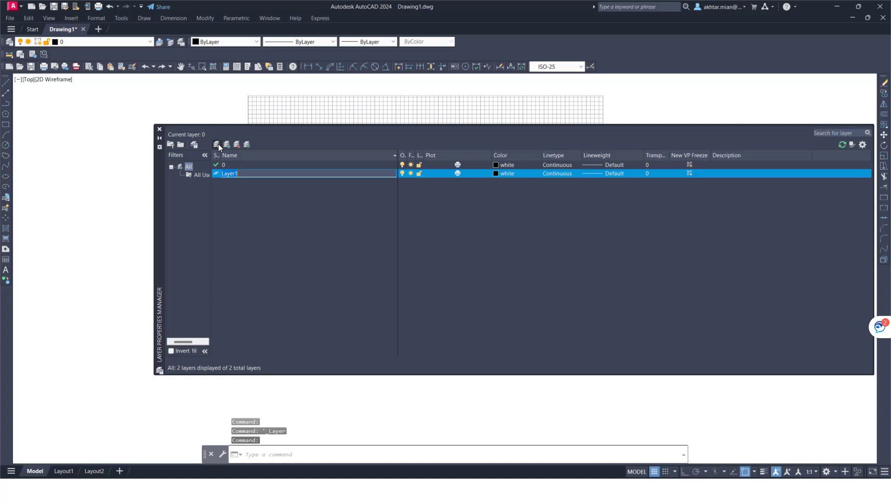
{"action": "type", "text": "Line"}
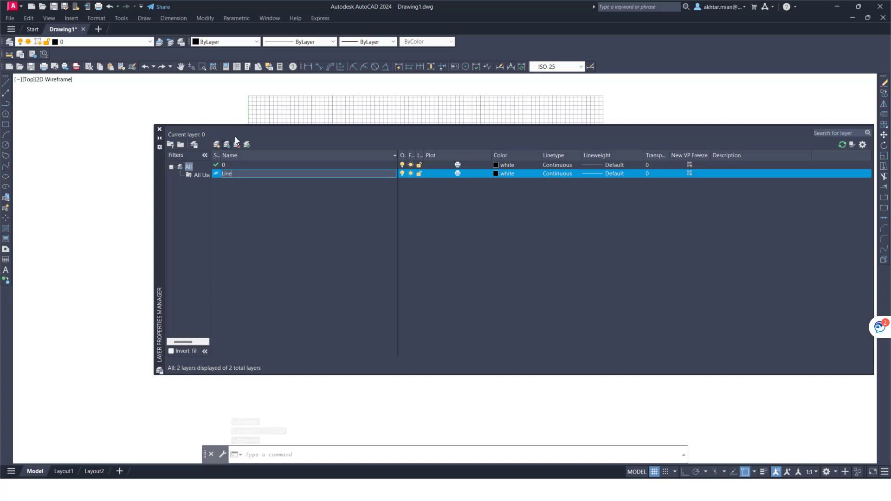
{"action": "left_click", "coordinate": [218, 145]}
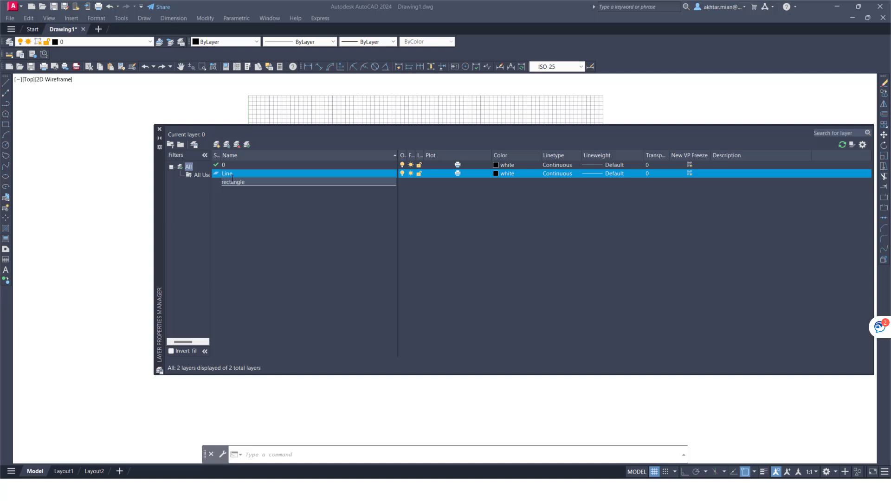
Create a layer named Circle and add one more layer with its default name
{"action": "left_click", "coordinate": [216, 144]}
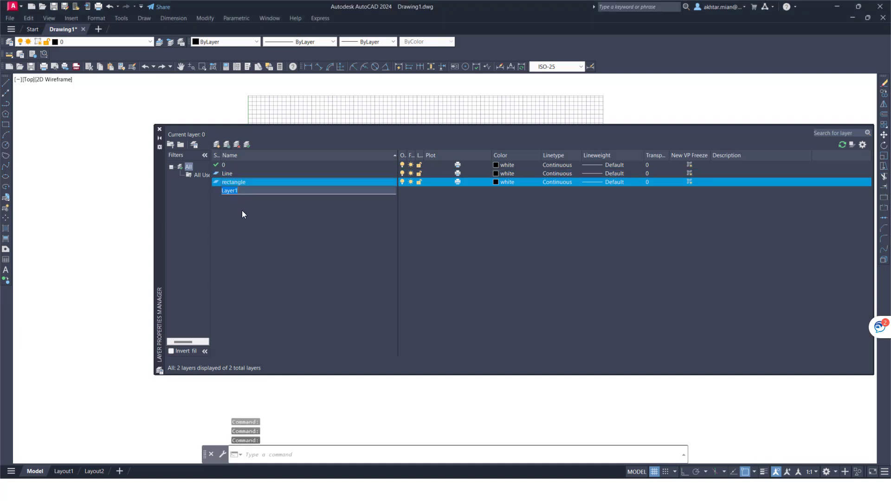
{"action": "type", "text": "C"}
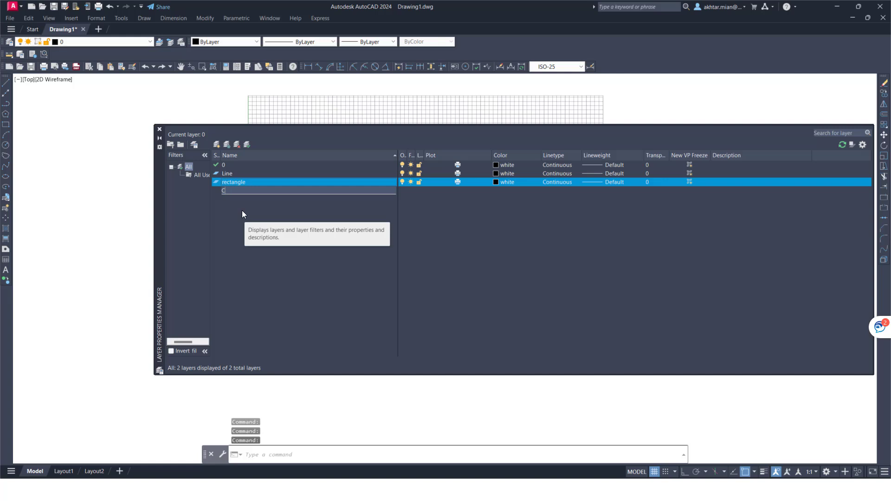
{"action": "type", "text": "ircl"}
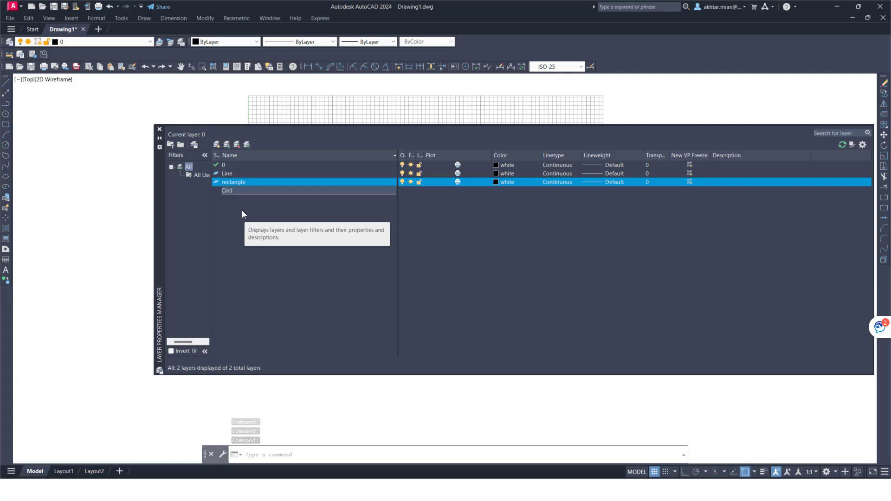
{"action": "type", "text": "e"}
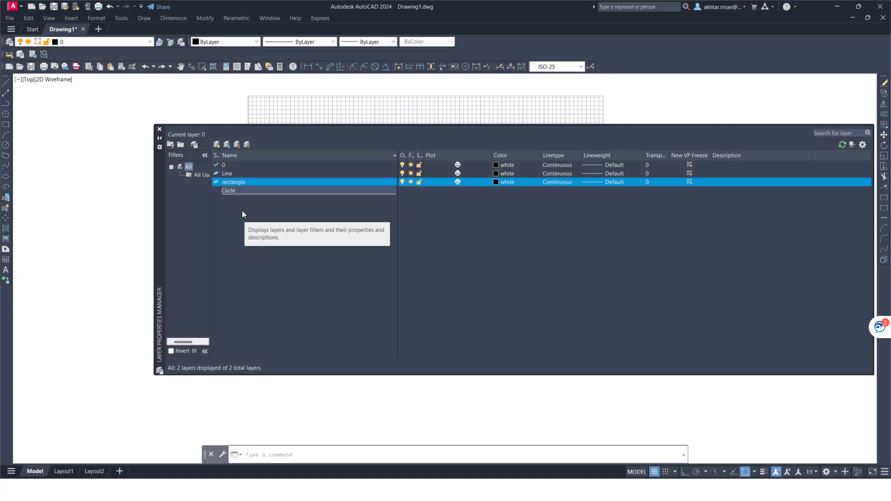
{"action": "left_click", "coordinate": [217, 144]}
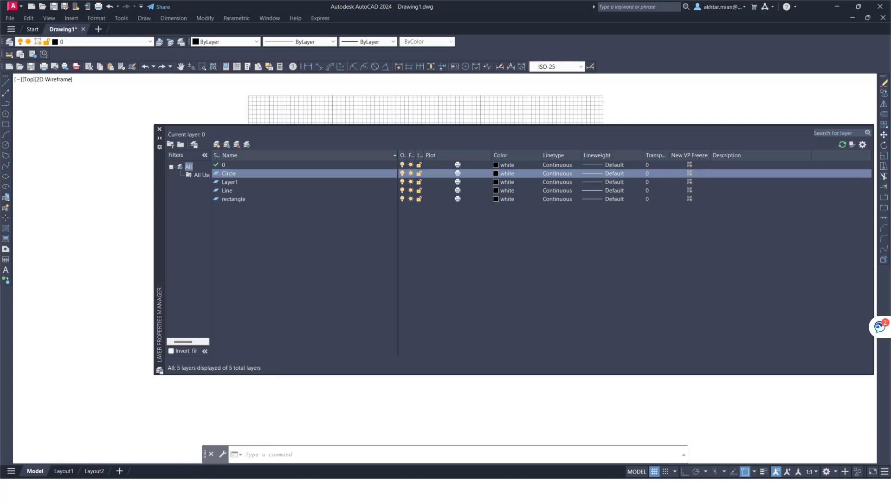
Create two layers named Polygons and Arcs
{"action": "left_click", "coordinate": [216, 145]}
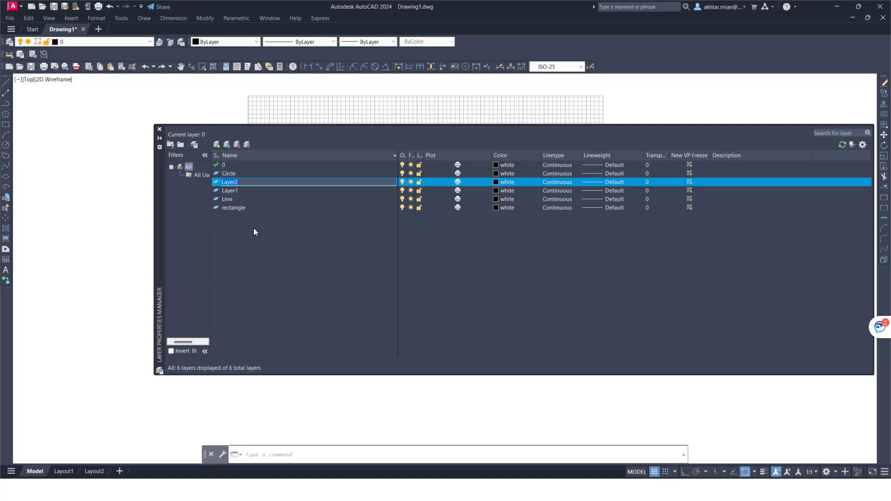
{"action": "type", "text": "Pol"}
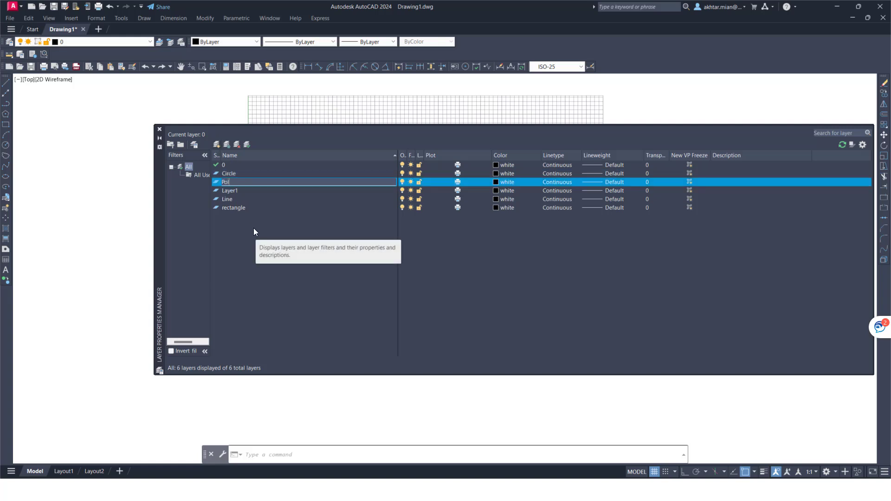
{"action": "type", "text": "ygons"}
{"action": "key", "text": "Return"}
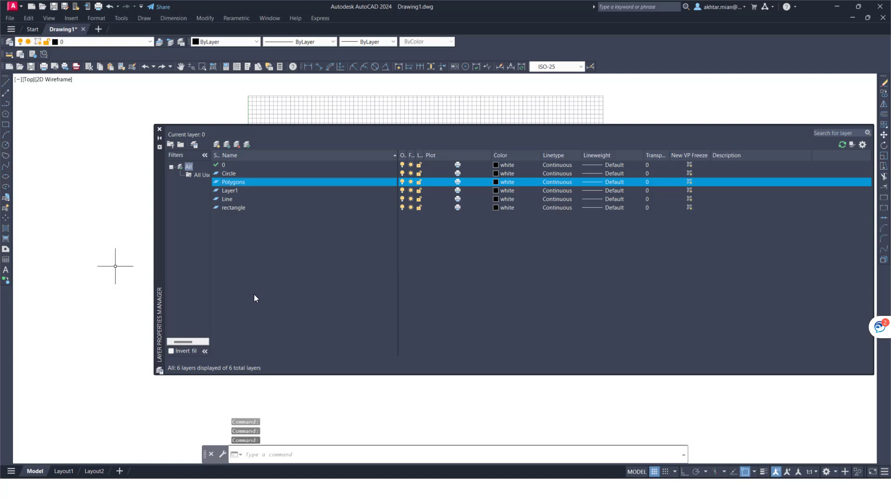
{"action": "left_click", "coordinate": [217, 143]}
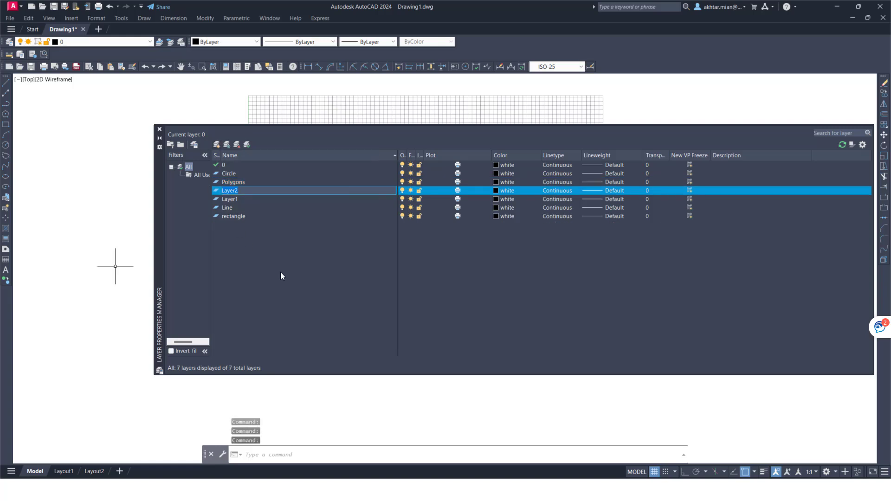
{"action": "type", "text": "A"}
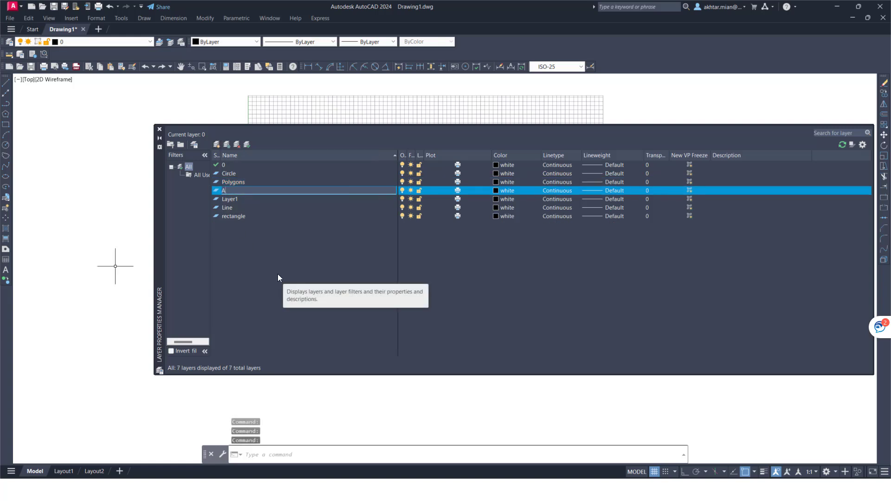
{"action": "type", "text": "rcs"}
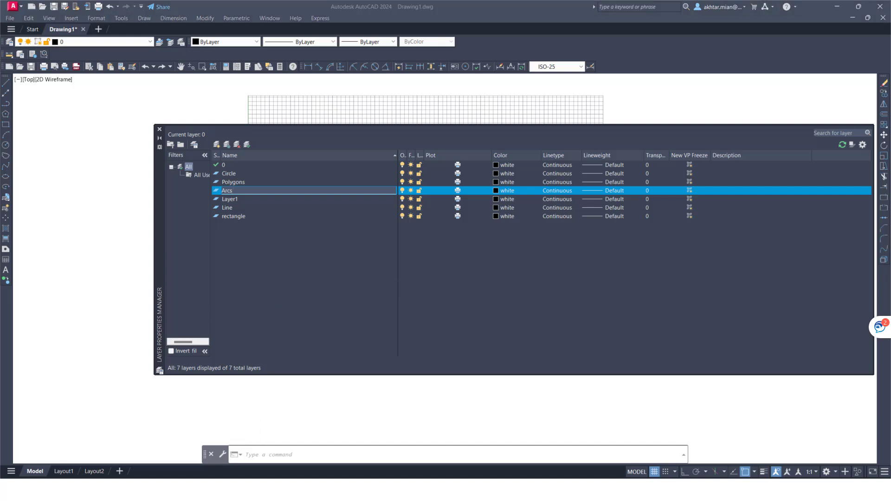
Create a layer named Ellipse
{"action": "left_click", "coordinate": [217, 143]}
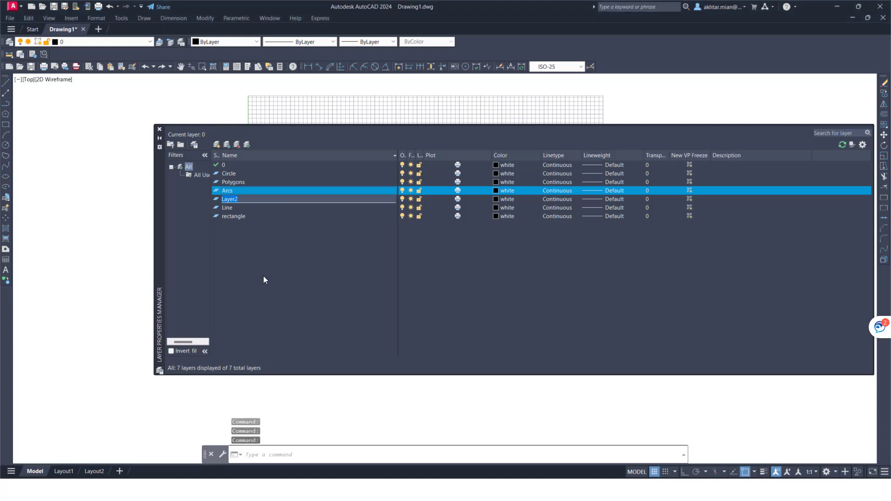
{"action": "type", "text": "Ell"}
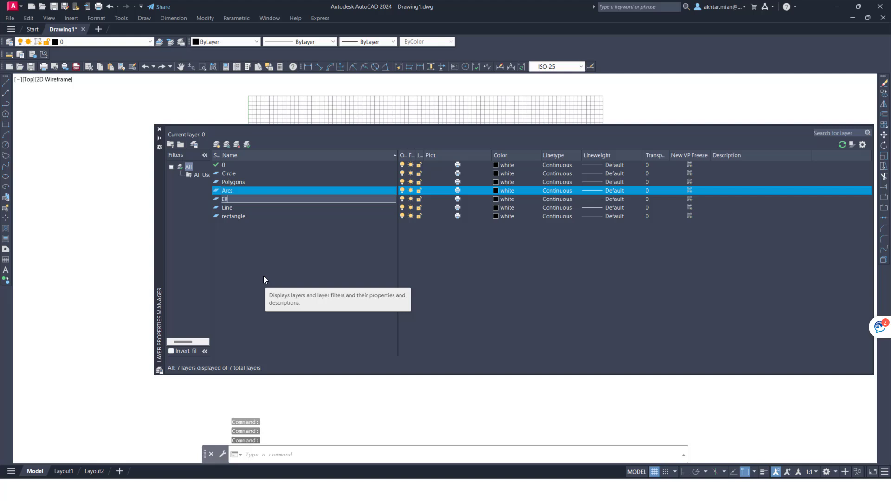
{"action": "type", "text": "ips"}
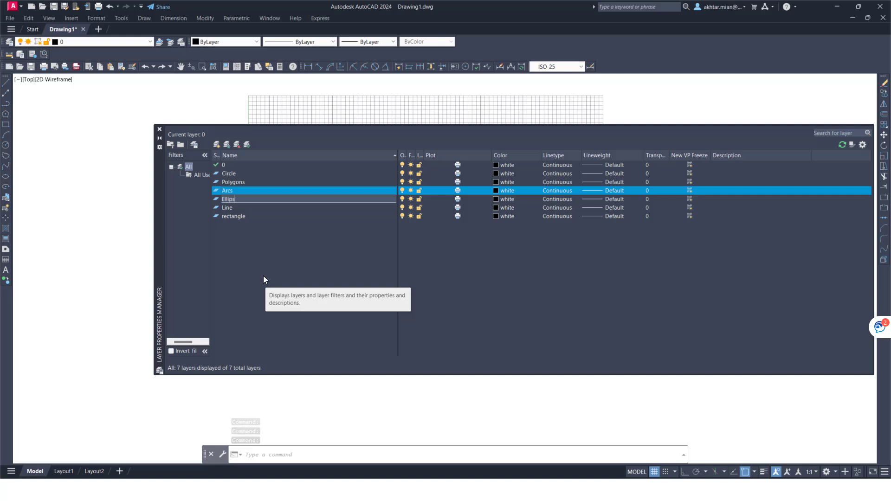
{"action": "type", "text": "e"}
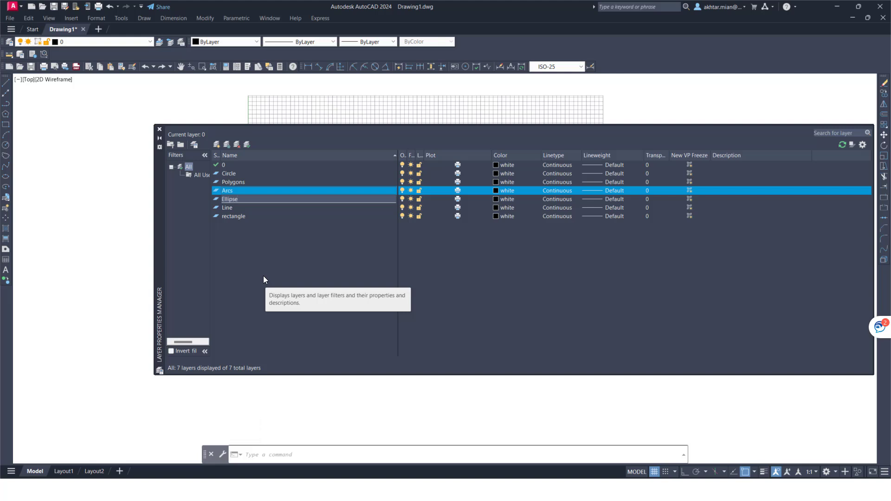
{"action": "key", "text": "Return"}
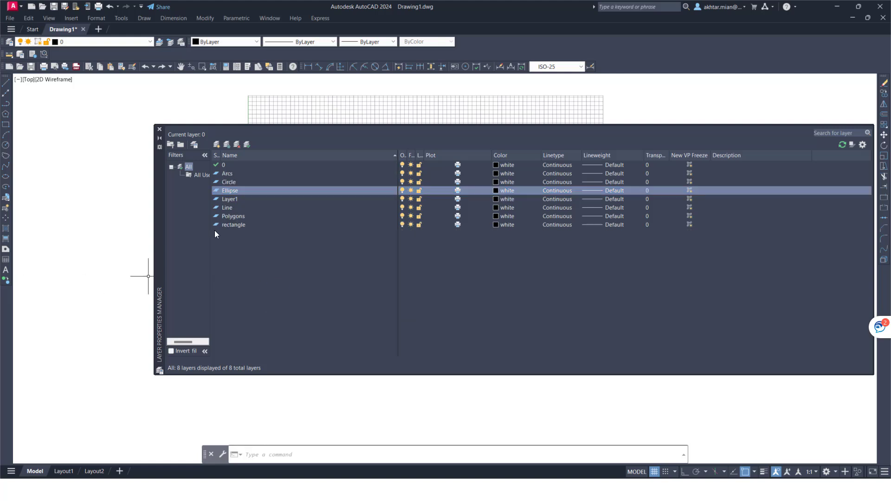
Create a layer named Polylines
{"action": "left_click", "coordinate": [217, 144]}
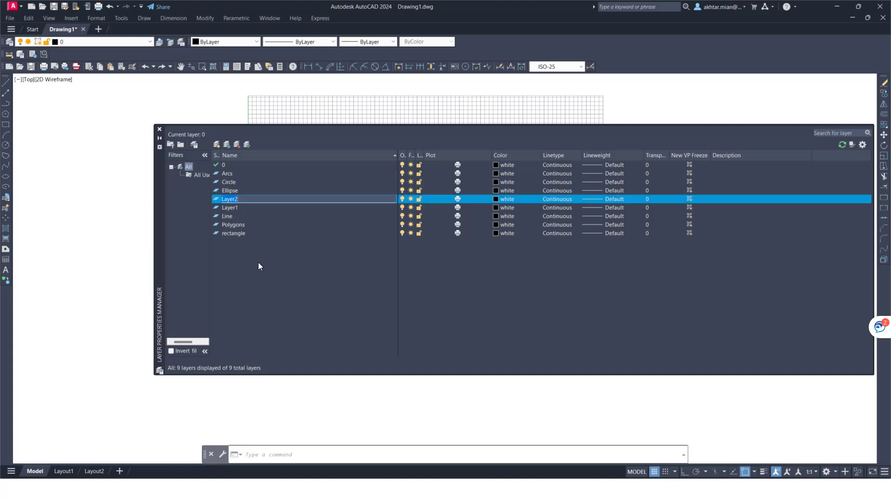
{"action": "type", "text": "Po"}
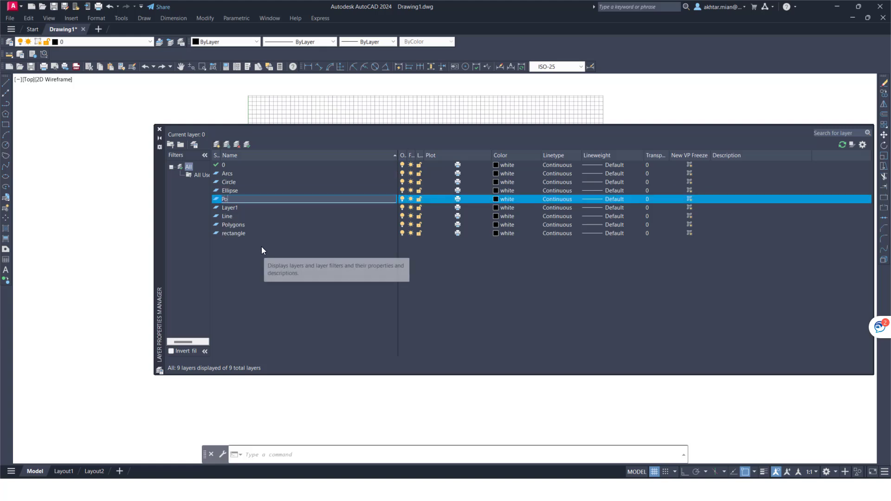
{"action": "type", "text": "lylin"}
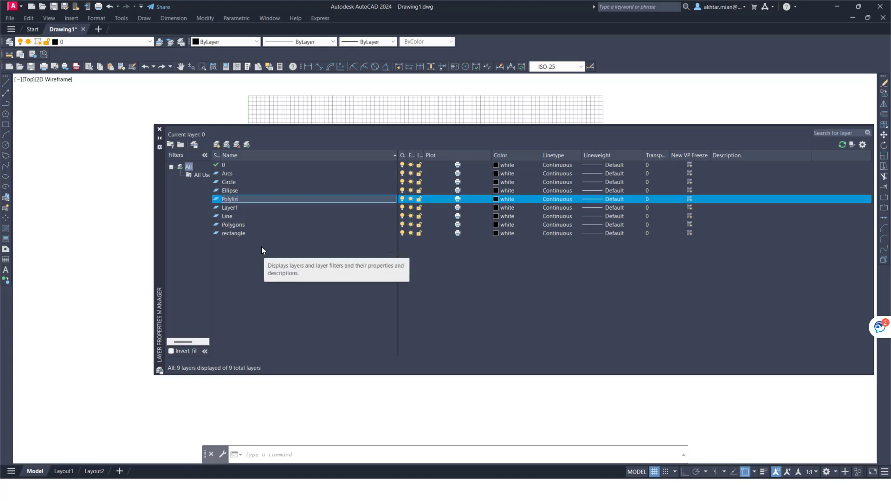
{"action": "type", "text": "es"}
{"action": "key", "text": "Return"}
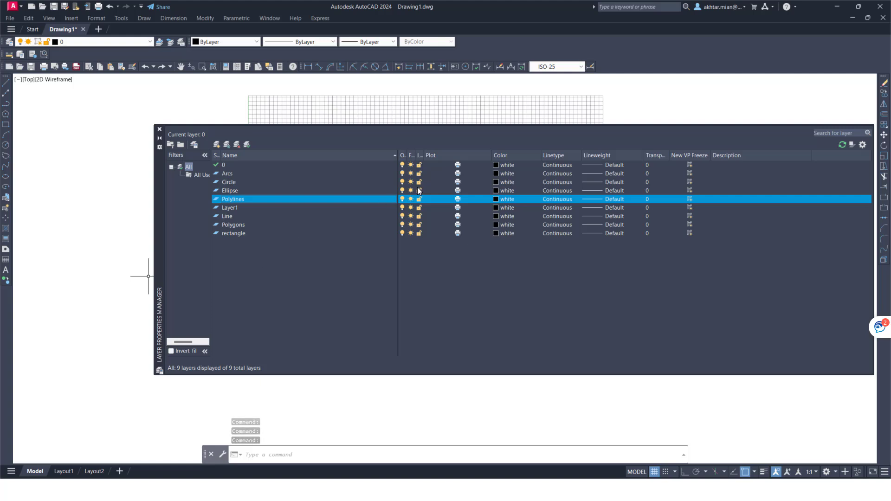
Set the Arcs layer's color to blue and the Circle layer's color to red
{"action": "left_click", "coordinate": [497, 174]}
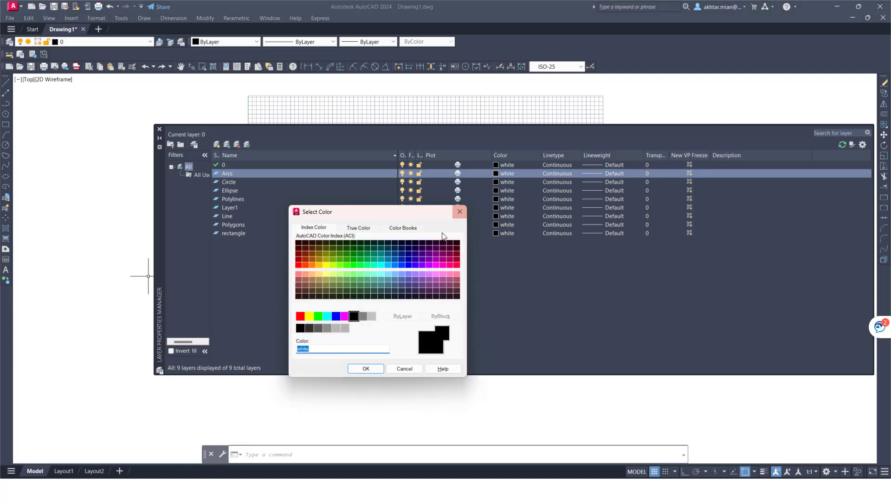
{"action": "left_click", "coordinate": [403, 267]}
{"action": "left_click", "coordinate": [336, 316]}
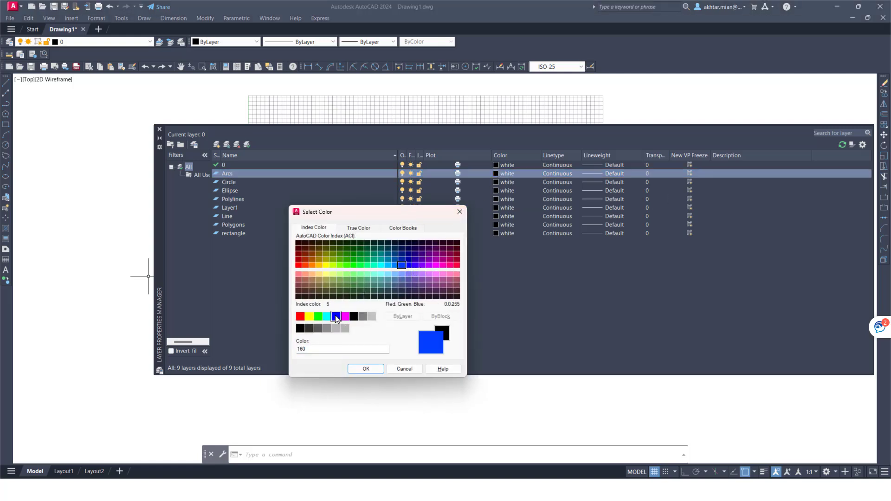
{"action": "left_click", "coordinate": [355, 369]}
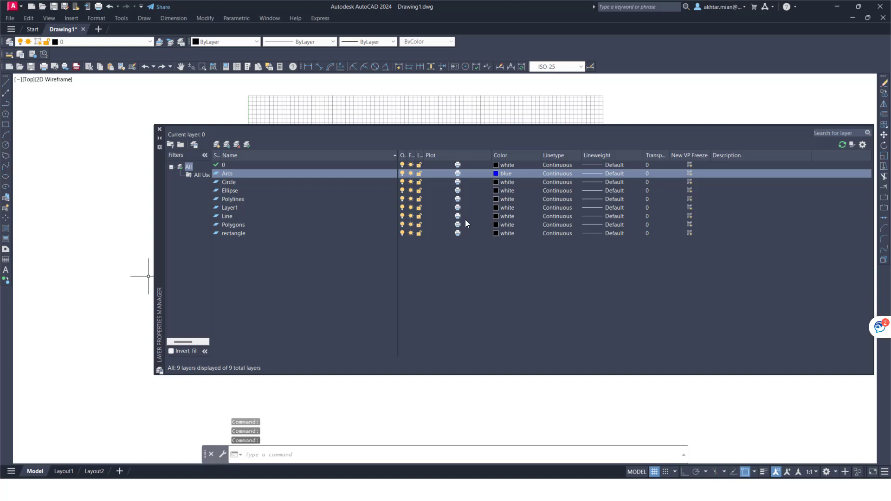
{"action": "left_click", "coordinate": [498, 182]}
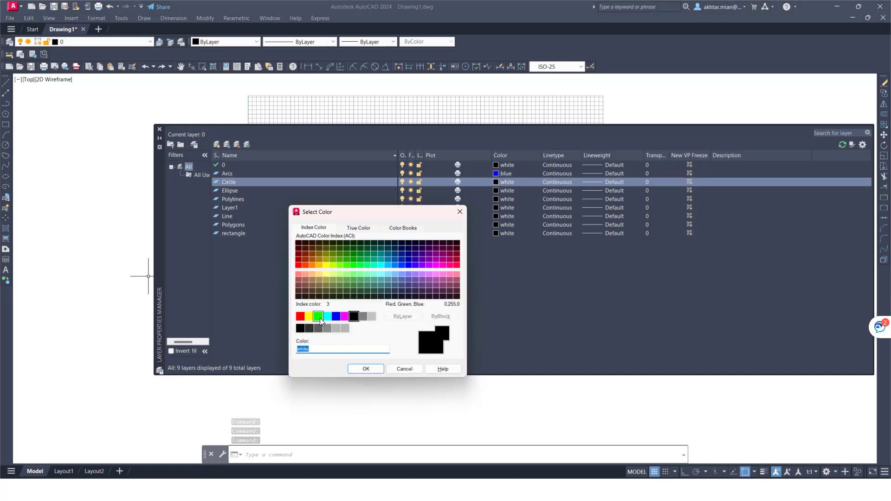
{"action": "left_click", "coordinate": [301, 317]}
{"action": "left_click", "coordinate": [367, 369]}
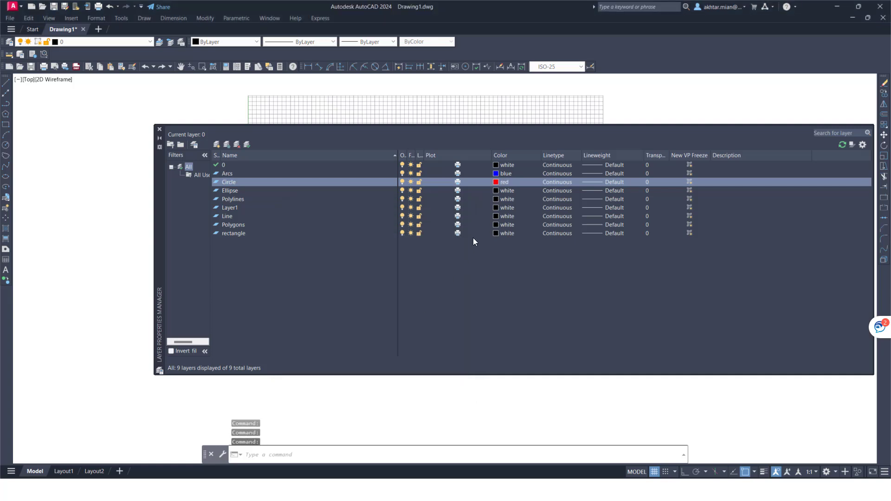
Set the Ellipse layer's color to yellow and the Polylines layer's color to green
{"action": "left_click", "coordinate": [497, 190]}
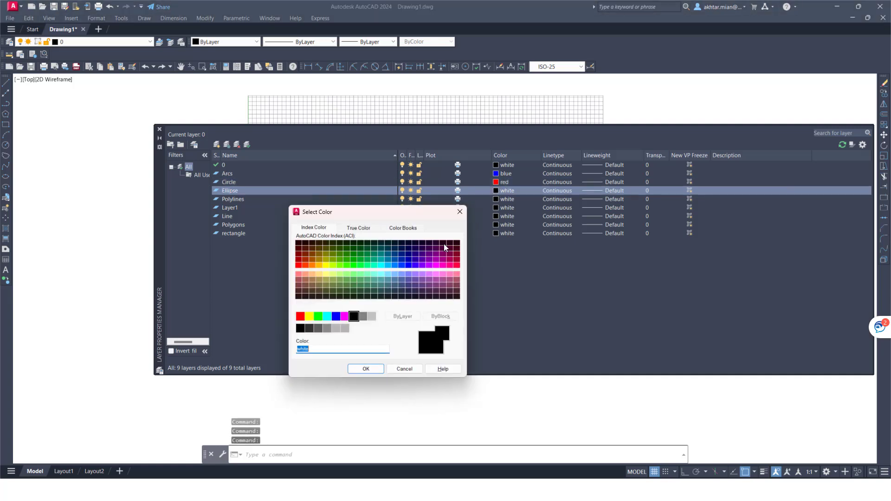
{"action": "left_click", "coordinate": [308, 318]}
{"action": "left_click", "coordinate": [366, 370]}
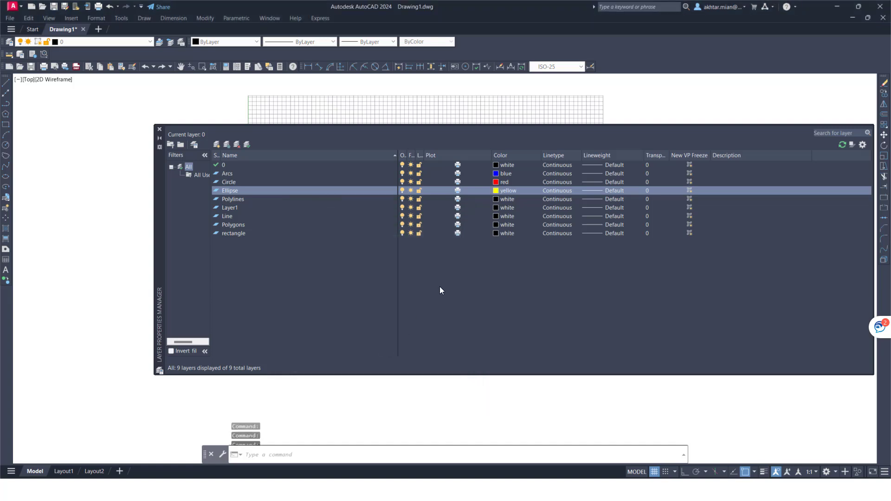
{"action": "left_click", "coordinate": [496, 200]}
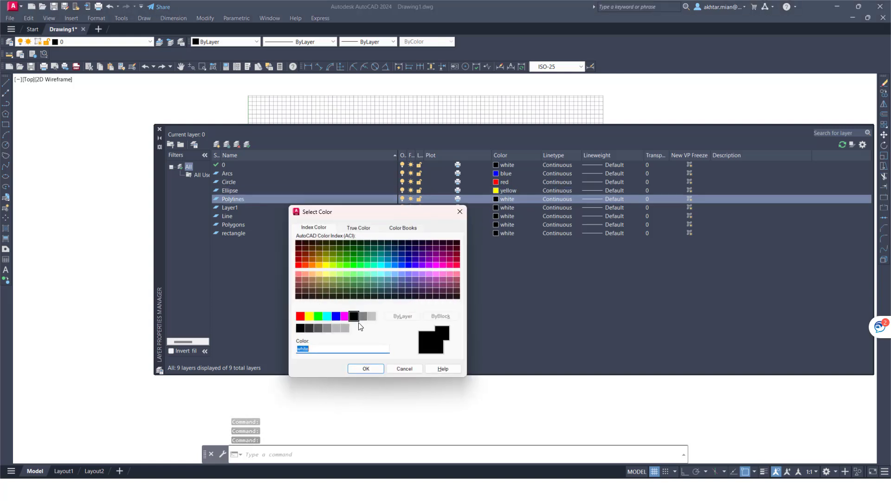
{"action": "left_click", "coordinate": [319, 317]}
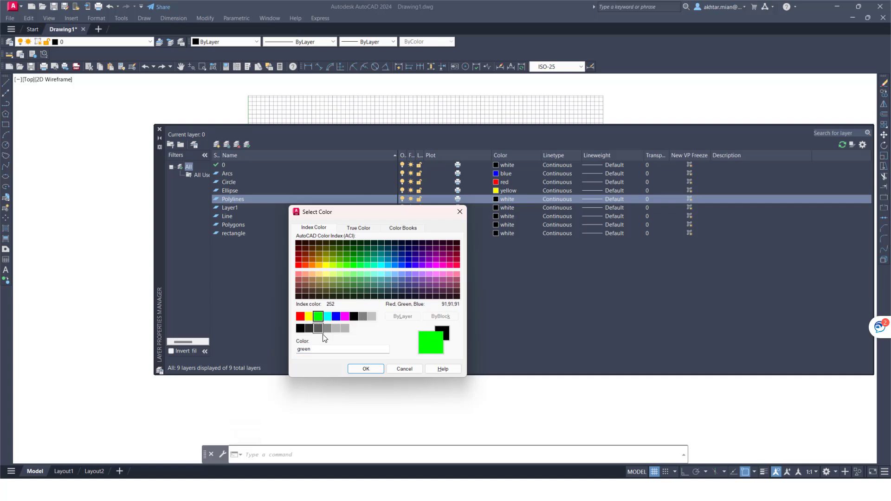
{"action": "left_click", "coordinate": [366, 369]}
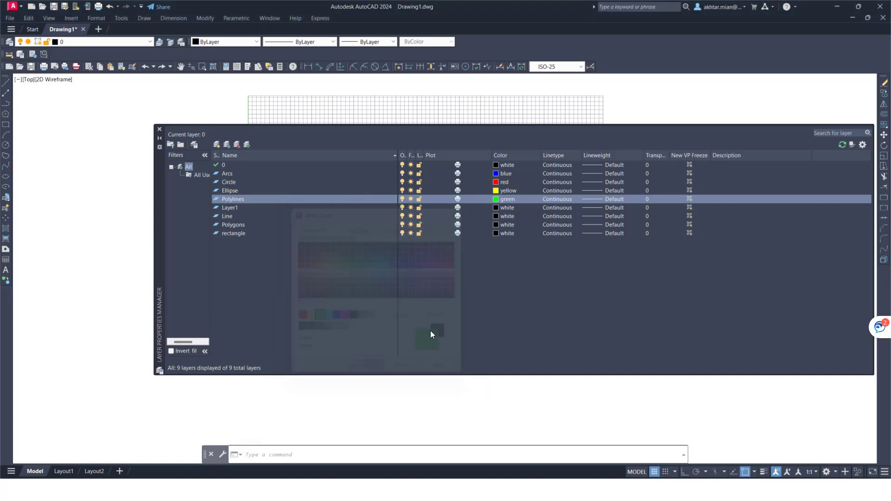
Set the Line layer's color to index color 168
{"action": "left_click", "coordinate": [496, 217]}
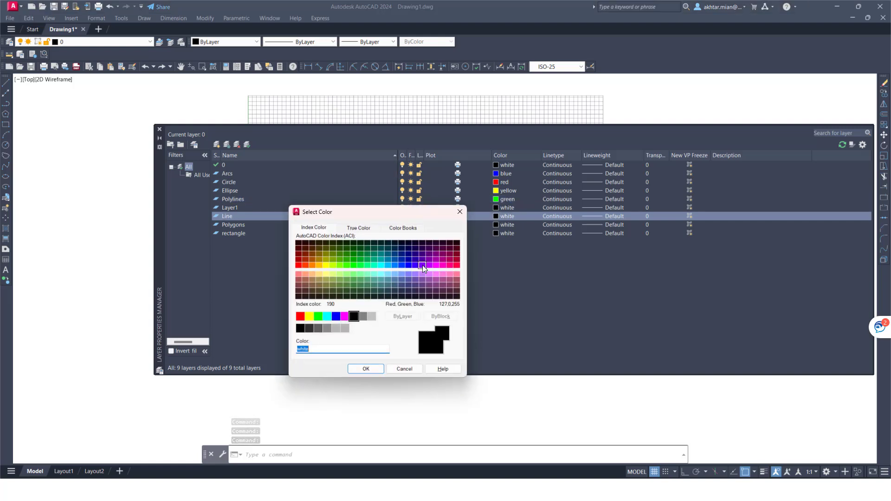
{"action": "left_click", "coordinate": [401, 243]}
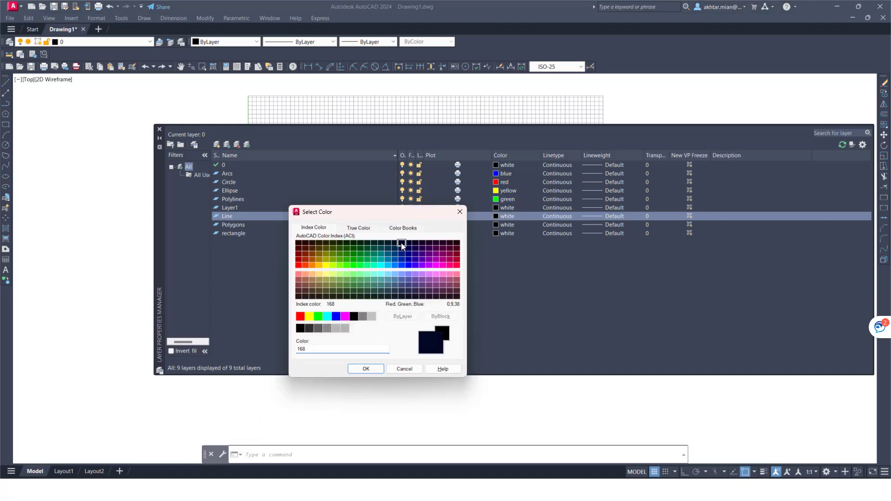
{"action": "left_click", "coordinate": [360, 370]}
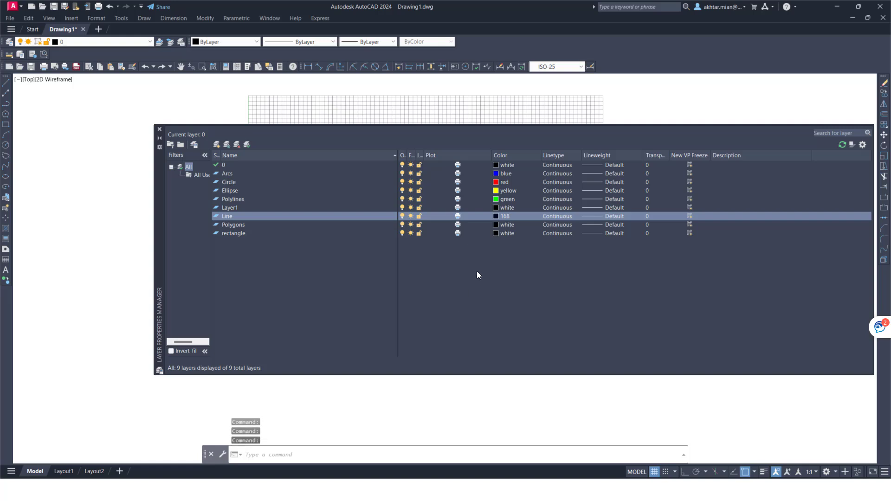
Change the Line layer's color to index color 242
{"action": "left_click", "coordinate": [497, 216]}
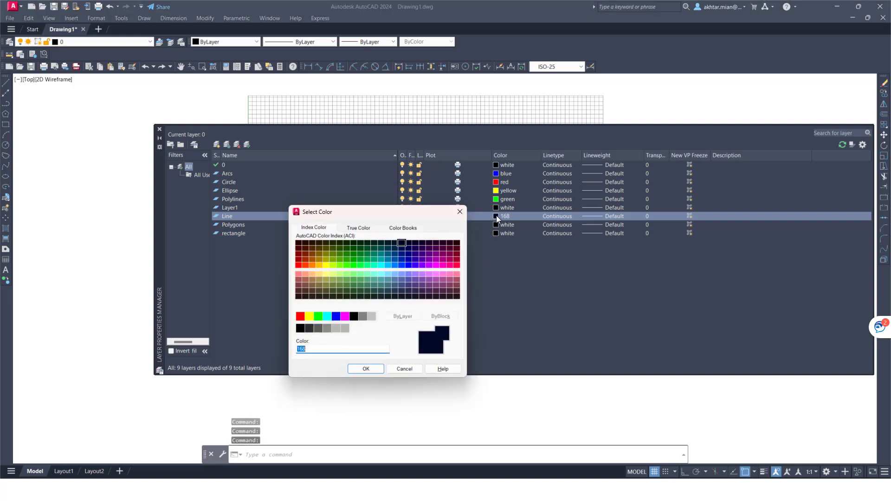
{"action": "left_click", "coordinate": [457, 259]}
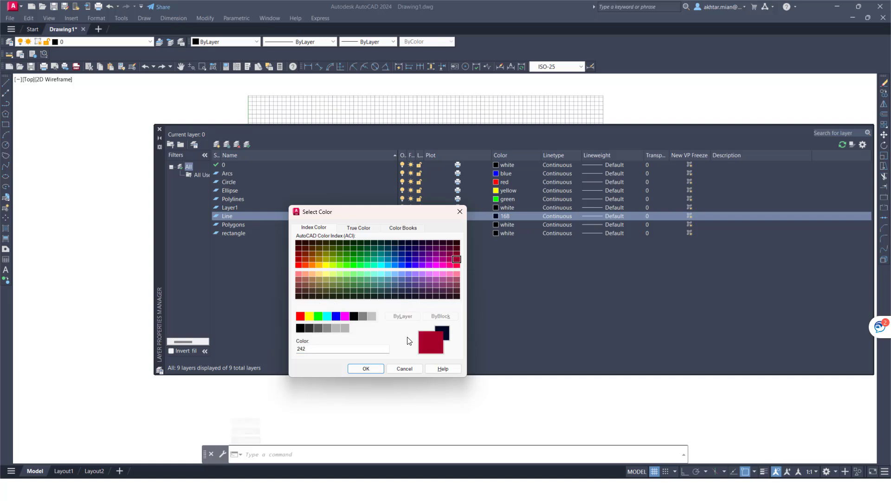
{"action": "left_click", "coordinate": [378, 370]}
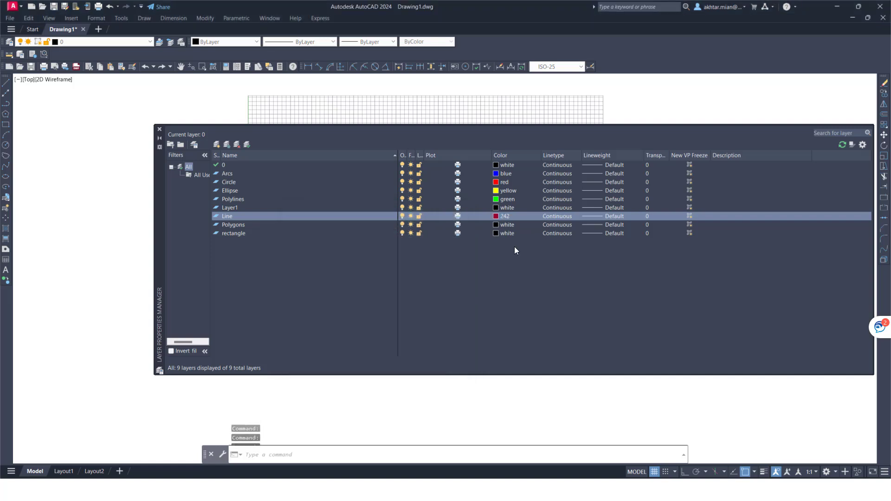
Set the Polygons layer's color to index color 144 and the rectangle layer's color to 114
{"action": "left_click", "coordinate": [497, 225]}
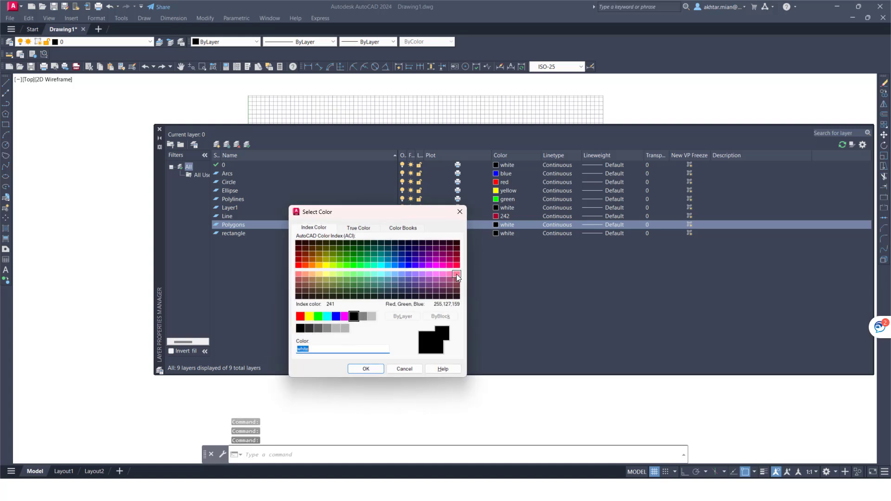
{"action": "left_click", "coordinate": [388, 254]}
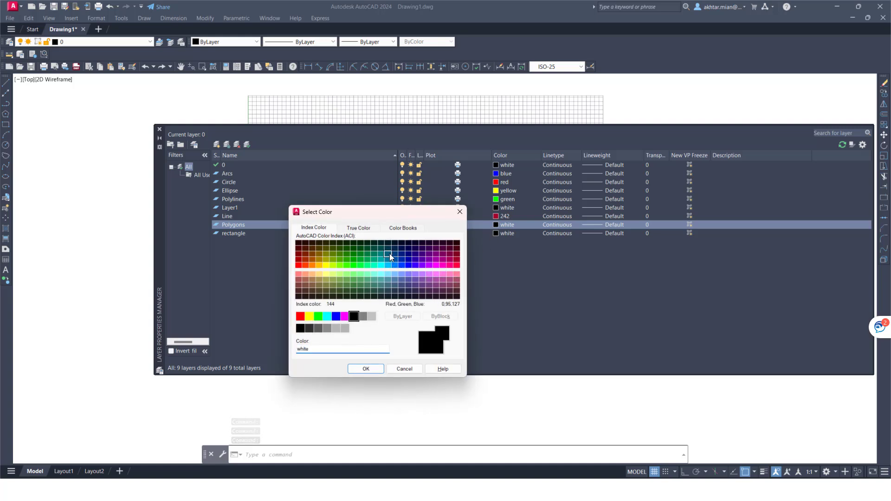
{"action": "left_click", "coordinate": [364, 370]}
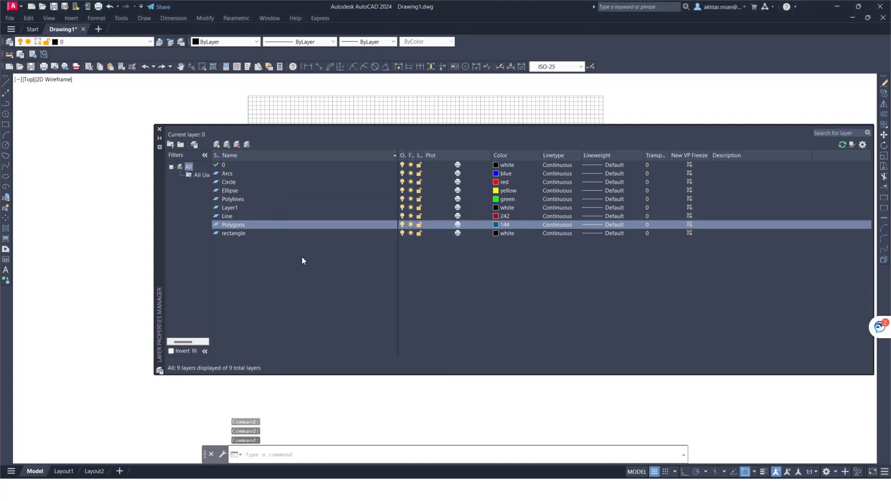
{"action": "left_click", "coordinate": [497, 234]}
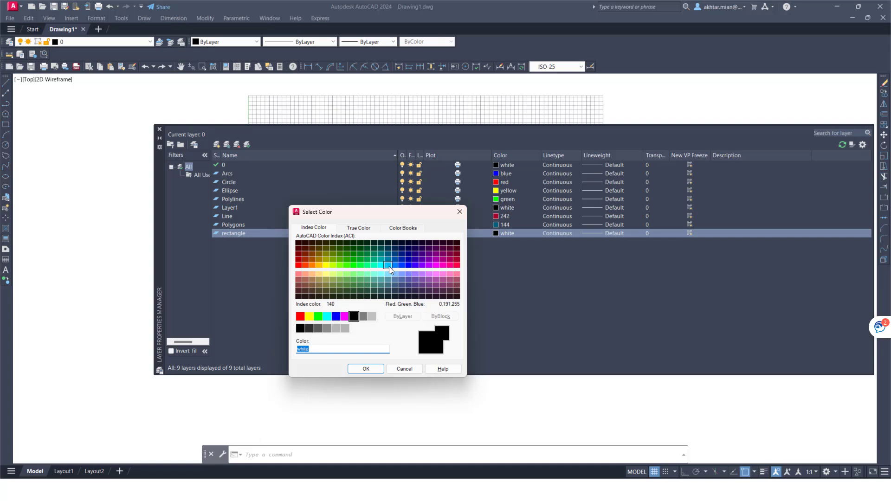
{"action": "left_click", "coordinate": [368, 254]}
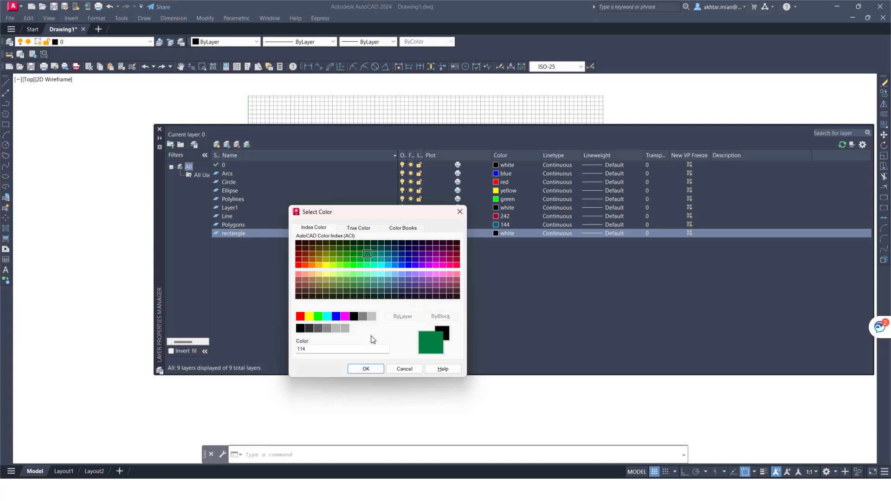
{"action": "left_click", "coordinate": [366, 368]}
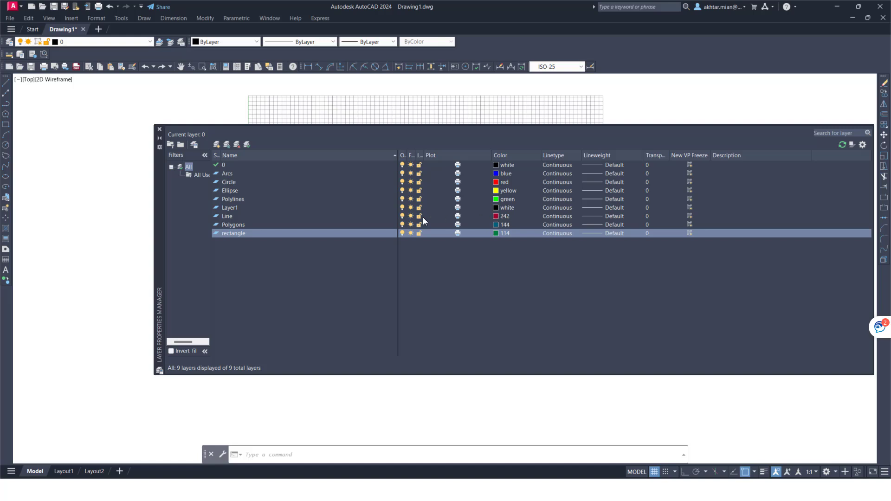
Make the Line layer current and load the CENTER linetype from acadiso.lin while choosing that layer's linetype
{"action": "double_click", "coordinate": [217, 216]}
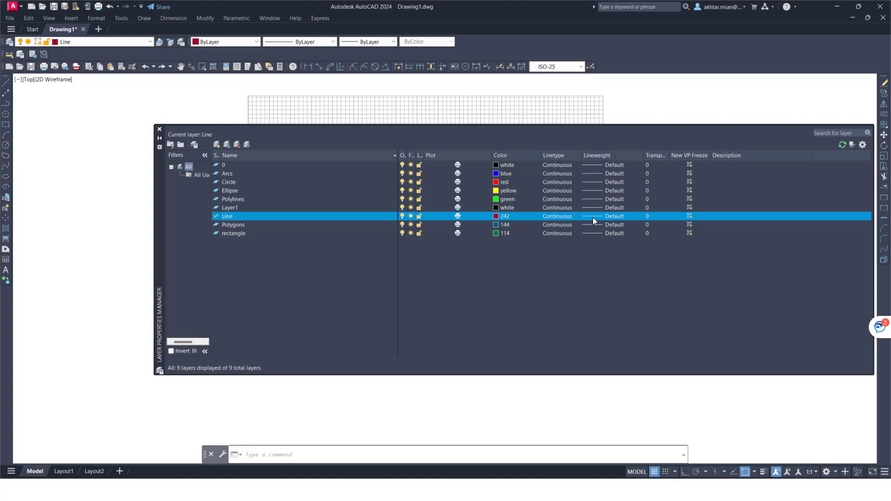
{"action": "left_click", "coordinate": [562, 217]}
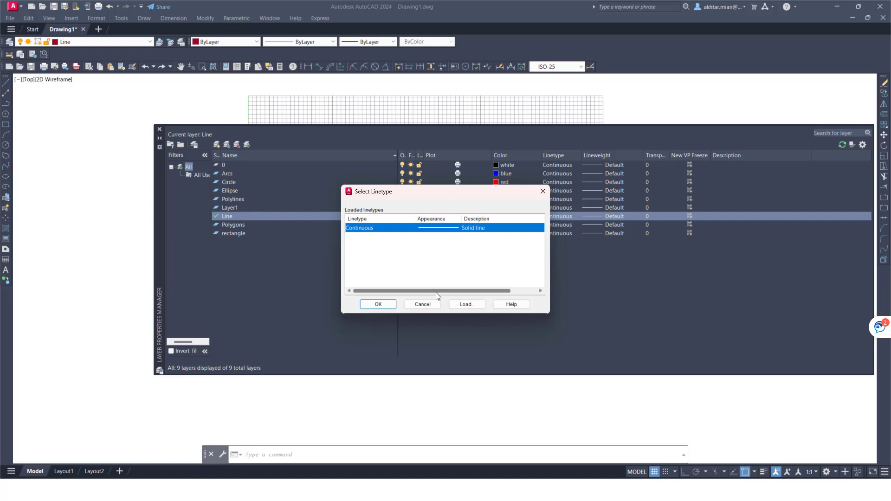
{"action": "left_click", "coordinate": [469, 305]}
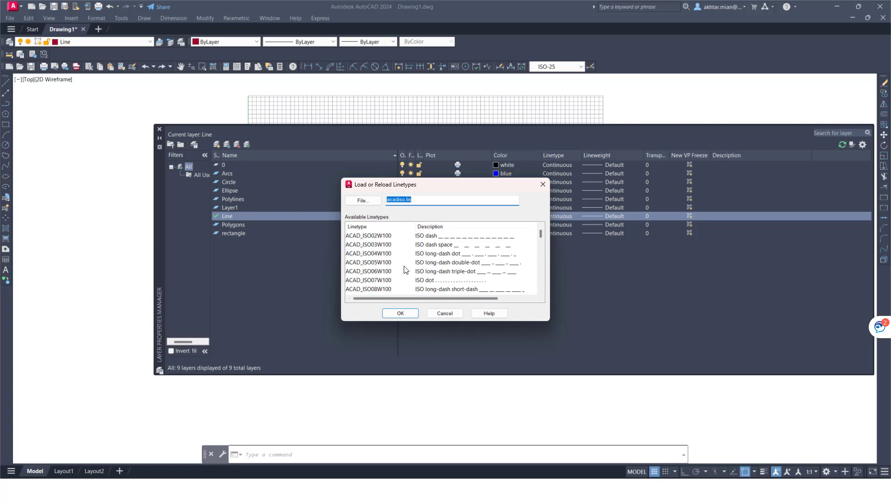
{"action": "scroll", "coordinate": [402, 262], "scroll_direction": "down", "scroll_amount": 2}
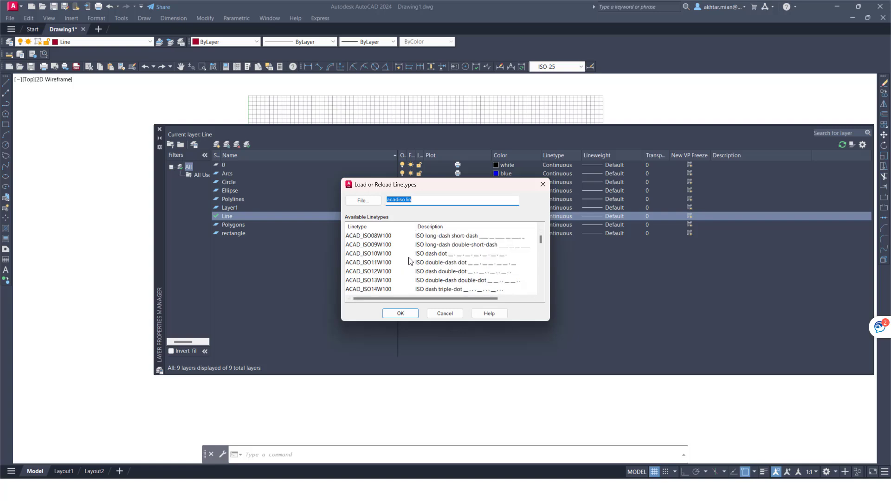
{"action": "scroll", "coordinate": [409, 261], "scroll_direction": "up", "scroll_amount": 2}
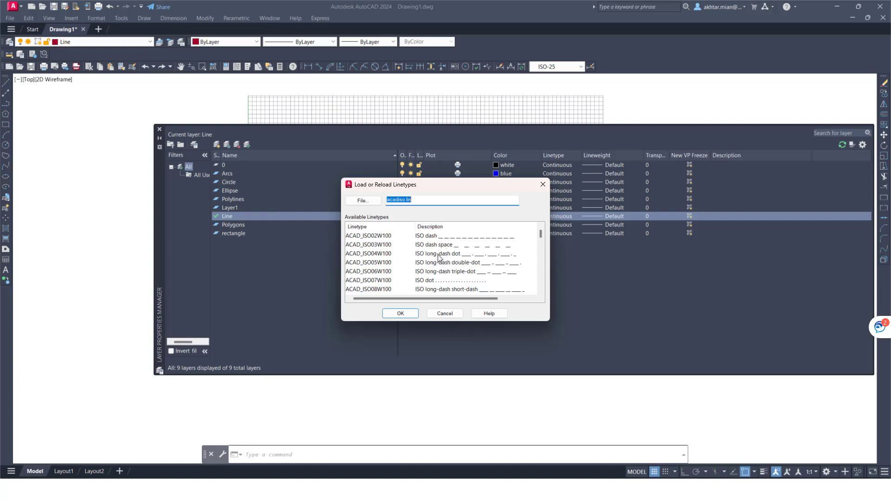
{"action": "scroll", "coordinate": [494, 279], "scroll_direction": "down", "scroll_amount": 1}
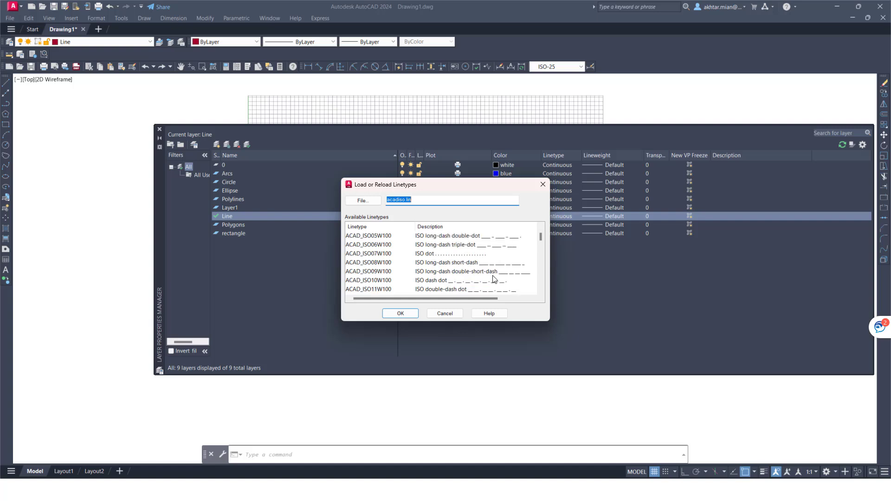
{"action": "scroll", "coordinate": [493, 280], "scroll_direction": "down", "scroll_amount": 1}
{"action": "scroll", "coordinate": [483, 284], "scroll_direction": "down", "scroll_amount": 2}
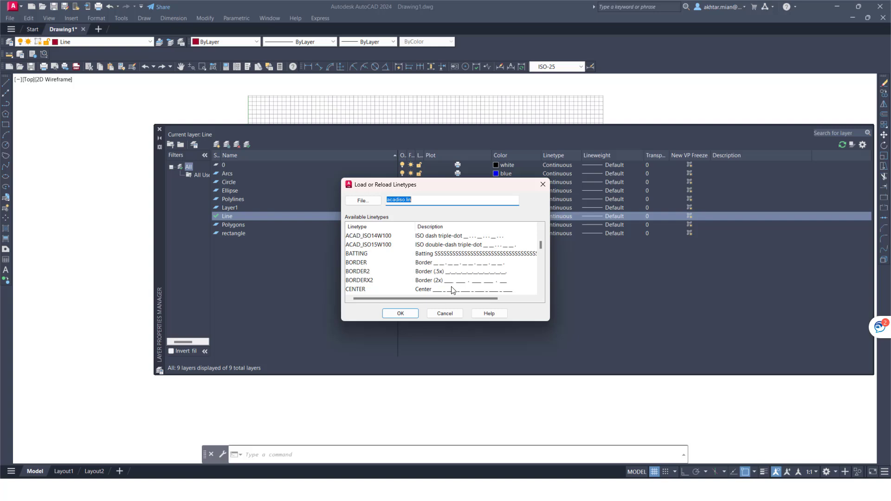
{"action": "scroll", "coordinate": [449, 290], "scroll_direction": "down", "scroll_amount": 1}
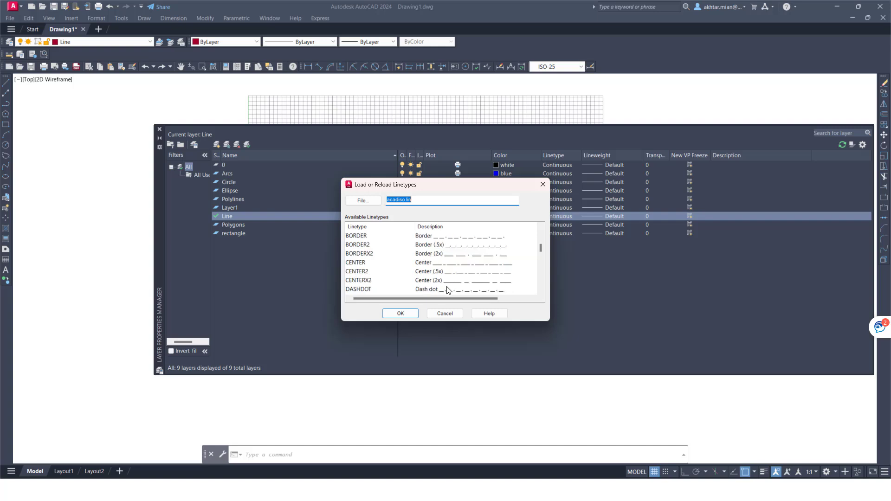
{"action": "double_click", "coordinate": [439, 264]}
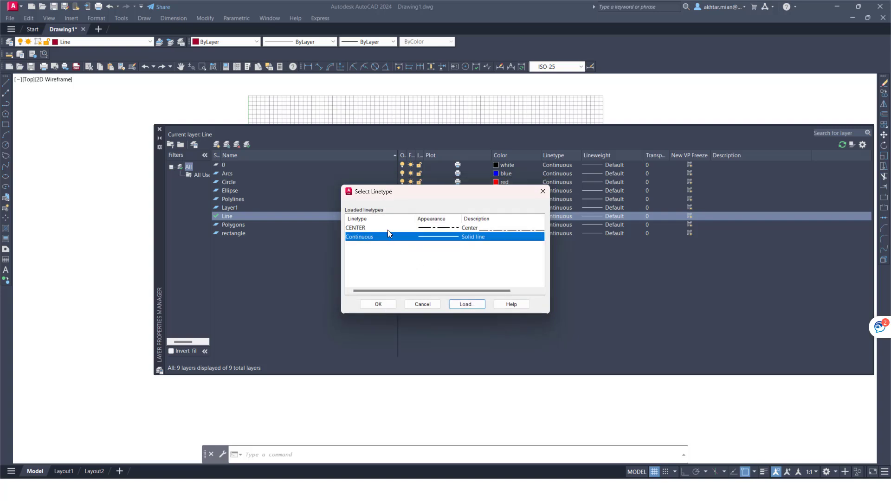
Assign the loaded CENTER linetype to the Line layer and close the layer manager
{"action": "left_click", "coordinate": [363, 228]}
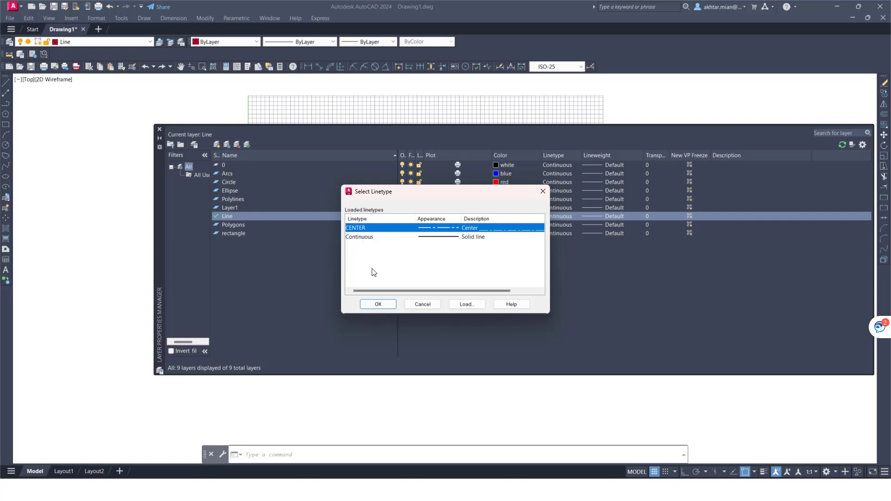
{"action": "left_click", "coordinate": [376, 305]}
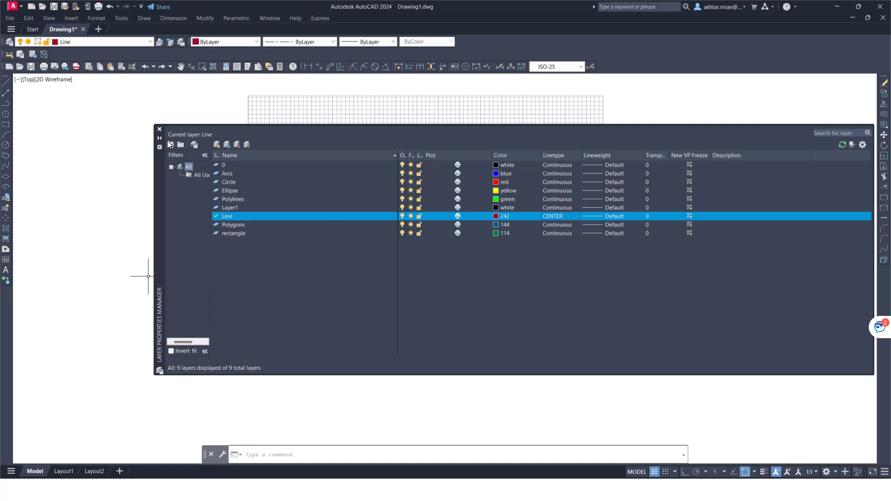
{"action": "left_click", "coordinate": [160, 128]}
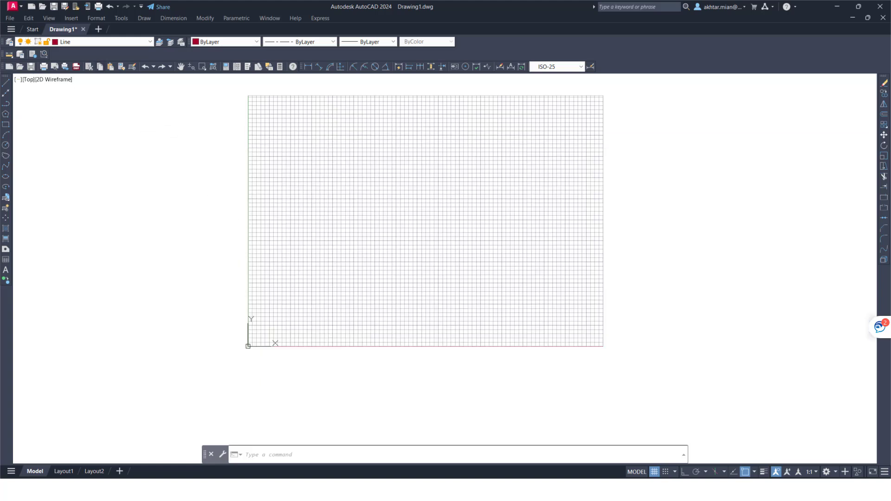
With grid snap on, draw a horizontal line 10 units long from the grid's left edge, one square below its upper edge
{"action": "left_click", "coordinate": [9, 82]}
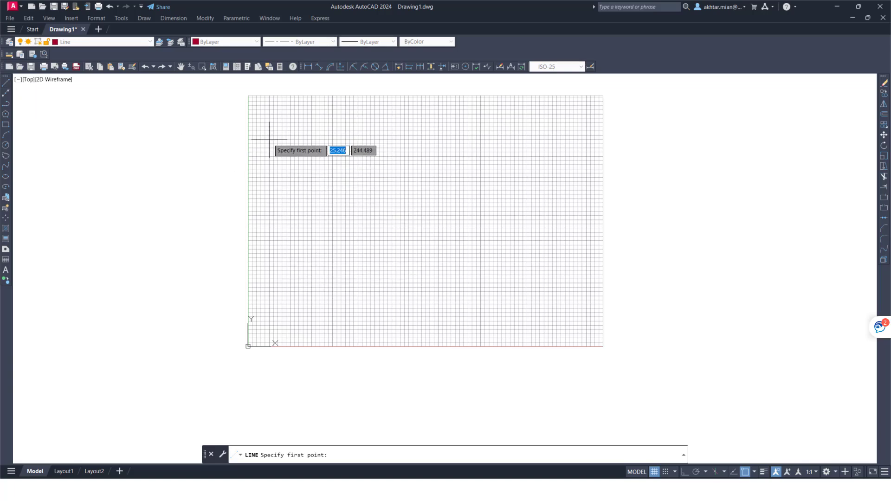
{"action": "scroll", "coordinate": [253, 88], "scroll_direction": "up", "scroll_amount": 3}
{"action": "scroll", "coordinate": [261, 157], "scroll_direction": "up", "scroll_amount": 3}
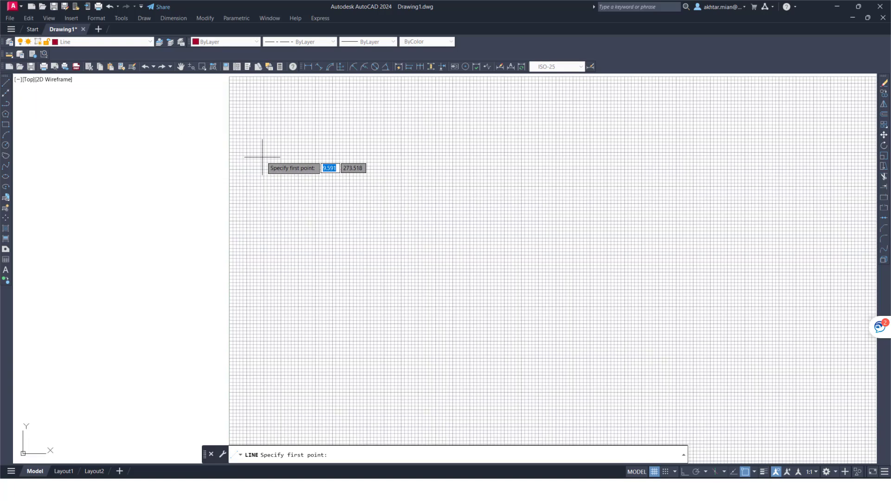
{"action": "scroll", "coordinate": [267, 215], "scroll_direction": "down", "scroll_amount": 3}
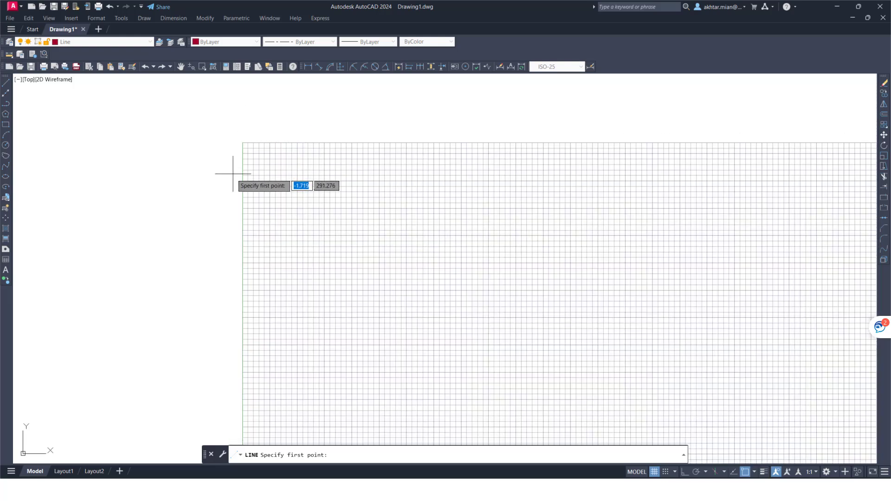
{"action": "scroll", "coordinate": [254, 153], "scroll_direction": "up", "scroll_amount": 3}
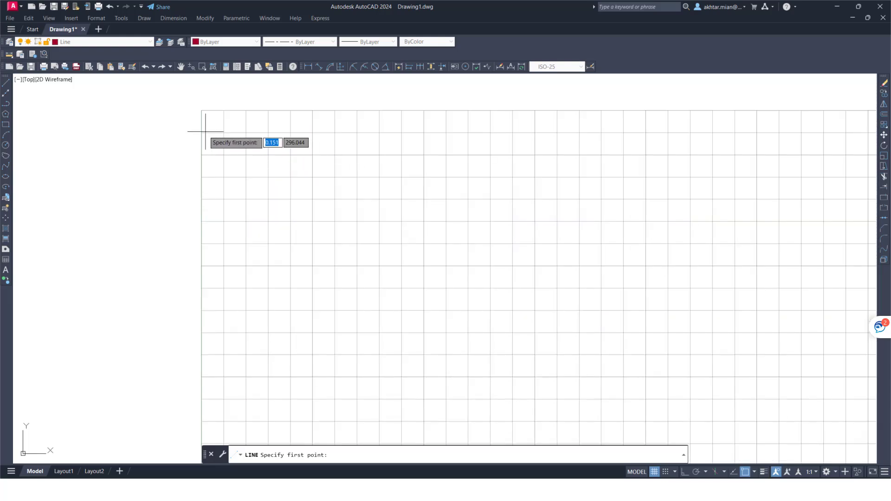
{"action": "left_click", "coordinate": [665, 472]}
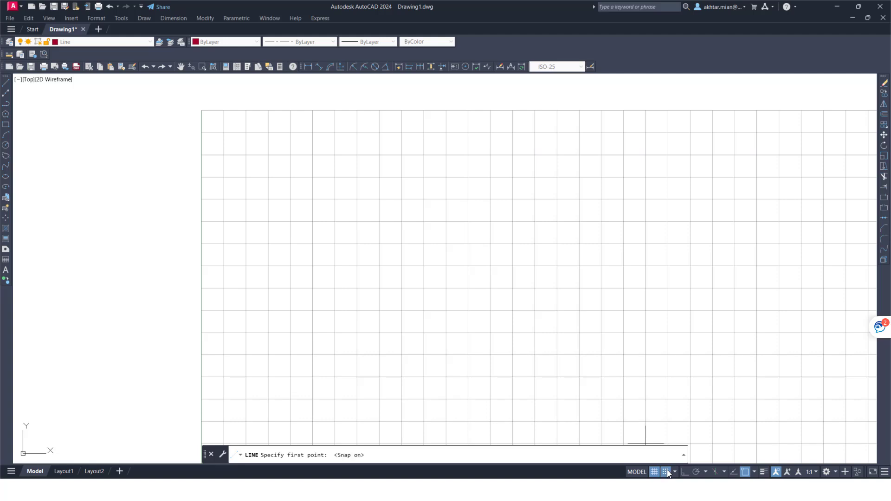
{"action": "left_click", "coordinate": [201, 132]}
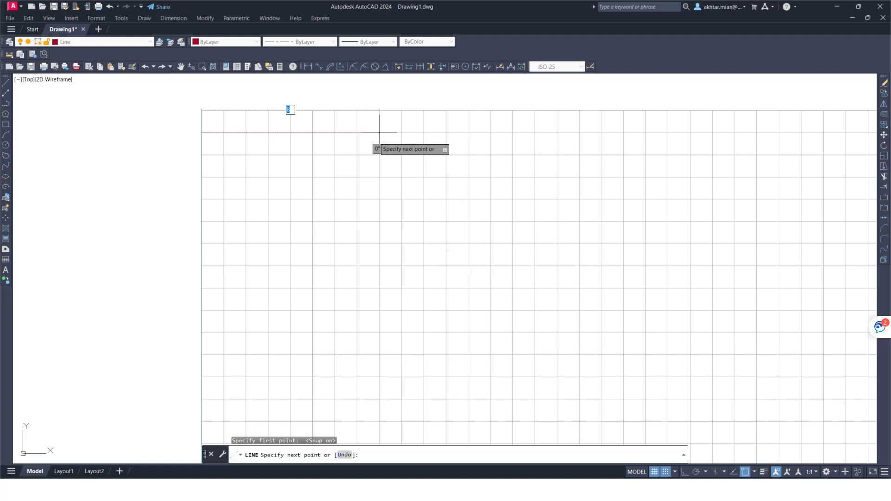
{"action": "left_click", "coordinate": [423, 133]}
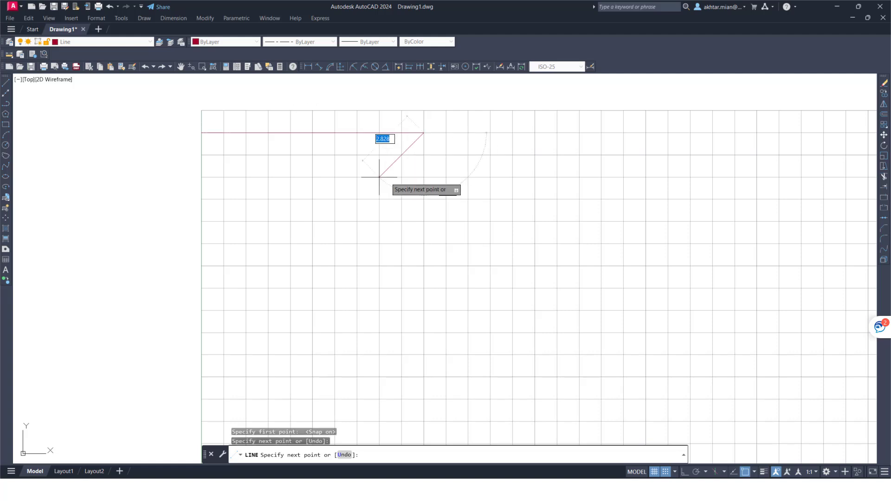
{"action": "key", "text": "Escape"}
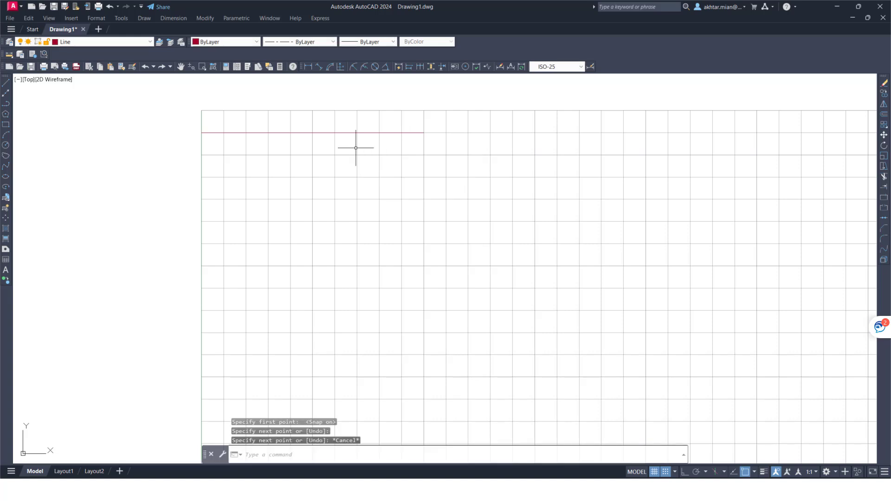
Turn off the grid display and set the global linetype scale factor to 0.5 with LTSCALE
{"action": "scroll", "coordinate": [263, 129], "scroll_direction": "up", "scroll_amount": 2}
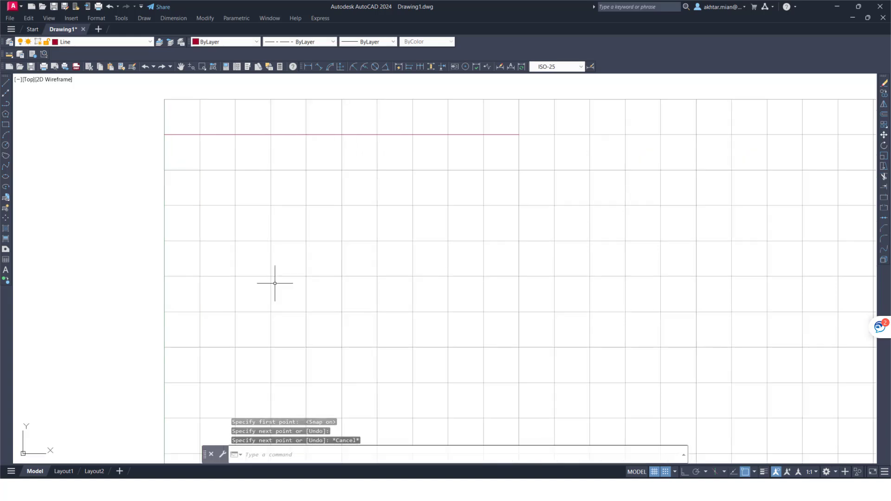
{"action": "left_click", "coordinate": [654, 472]}
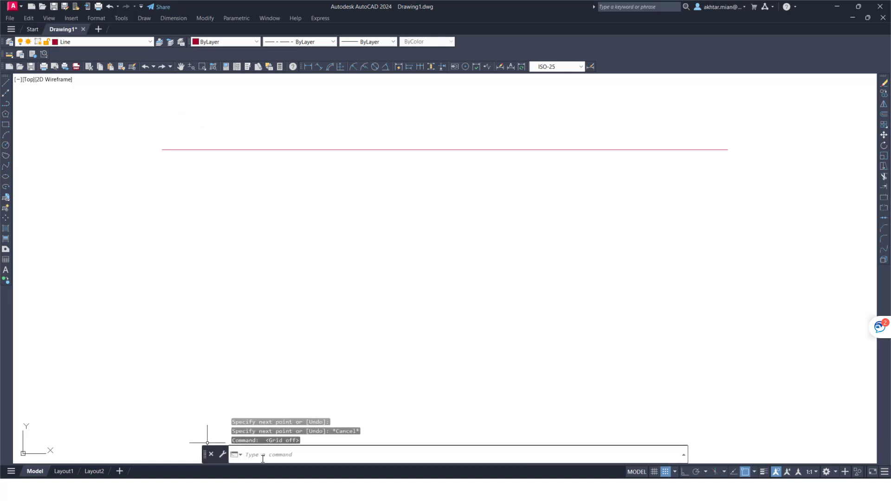
{"action": "left_click", "coordinate": [302, 457]}
{"action": "type", "text": "linetype sca"}
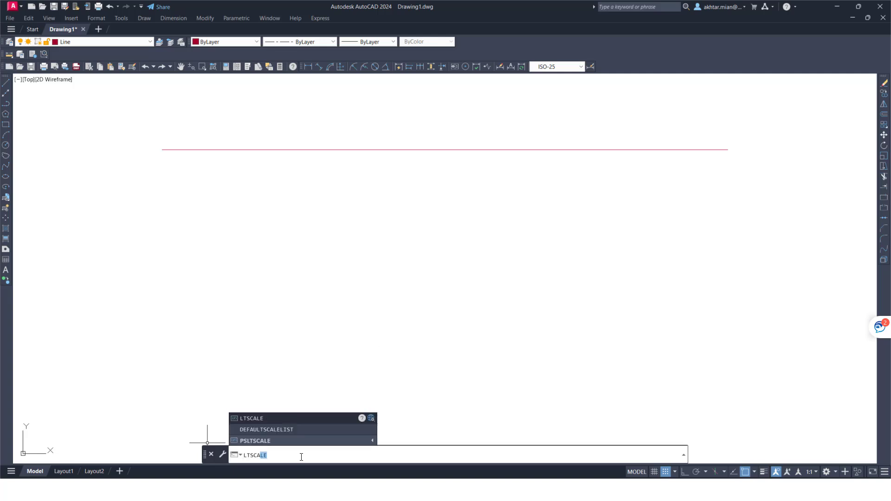
{"action": "type", "text": "le"}
{"action": "key", "text": "Return"}
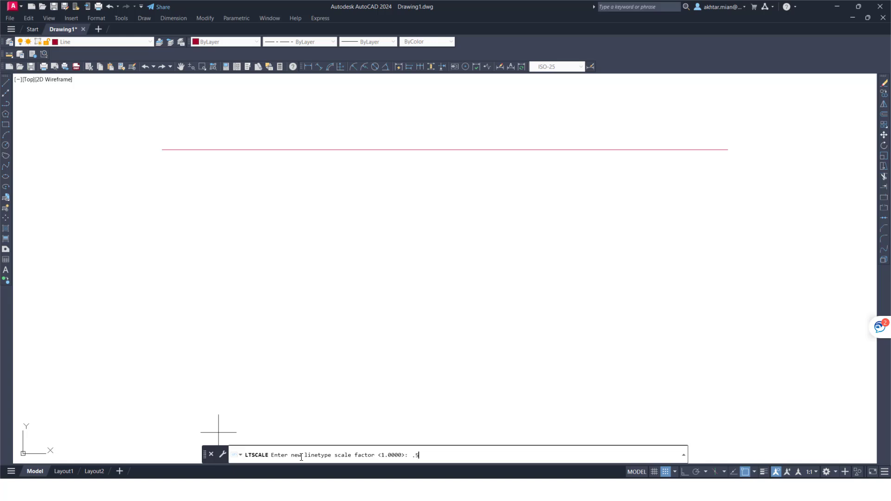
{"action": "key", "text": "Return"}
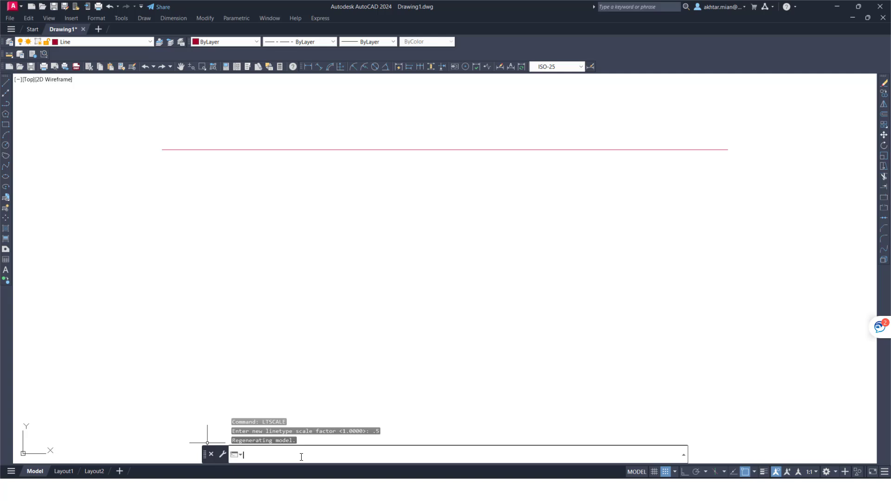
Set the global linetype scale factor to 0.01 and turn the grid display on
{"action": "key", "text": "Return"}
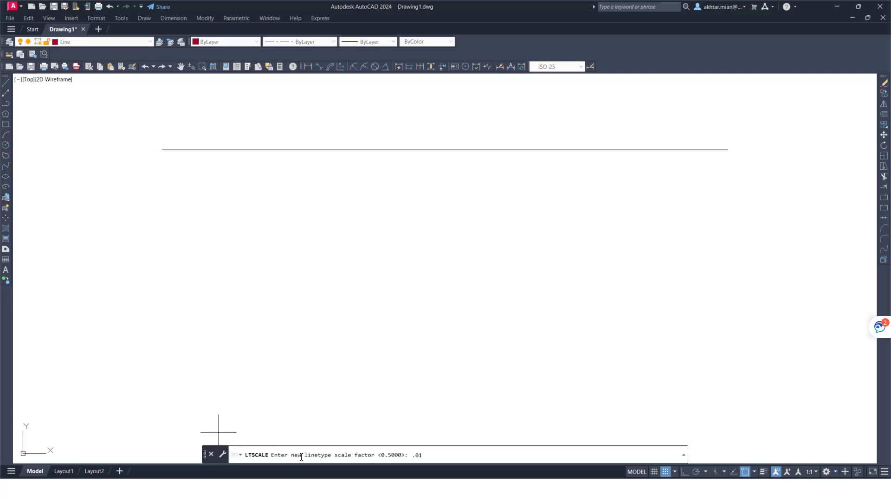
{"action": "key", "text": "Return"}
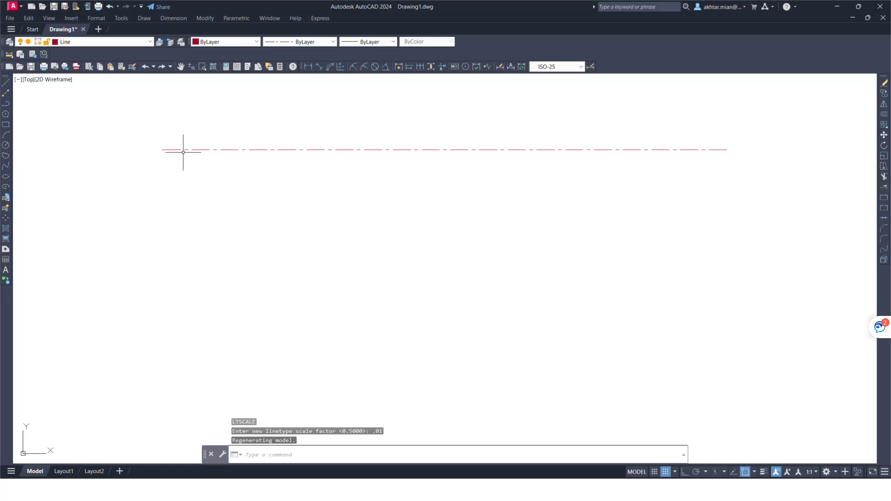
{"action": "scroll", "coordinate": [183, 147], "scroll_direction": "up", "scroll_amount": 3}
{"action": "scroll", "coordinate": [163, 168], "scroll_direction": "down", "scroll_amount": 2}
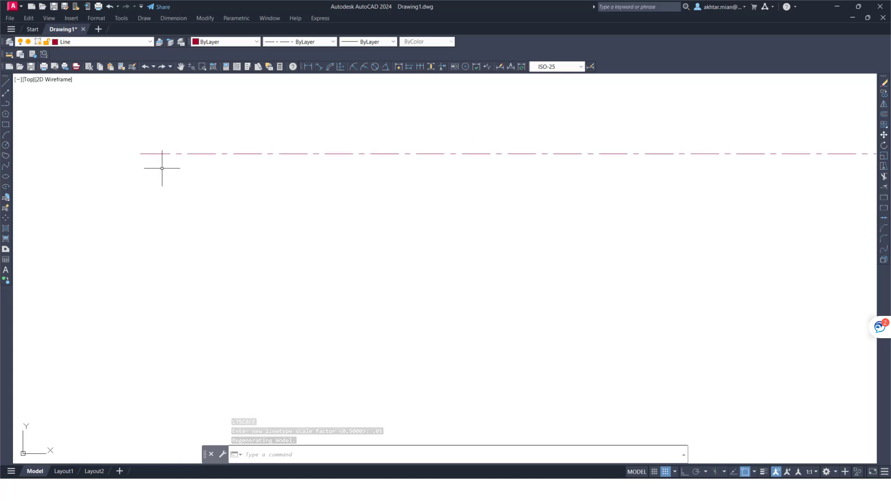
{"action": "scroll", "coordinate": [164, 168], "scroll_direction": "down", "scroll_amount": 1}
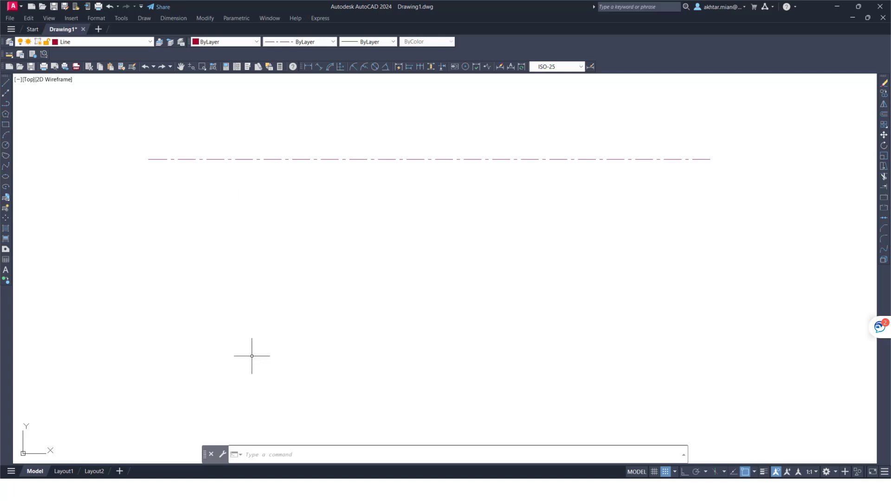
{"action": "left_click", "coordinate": [655, 472]}
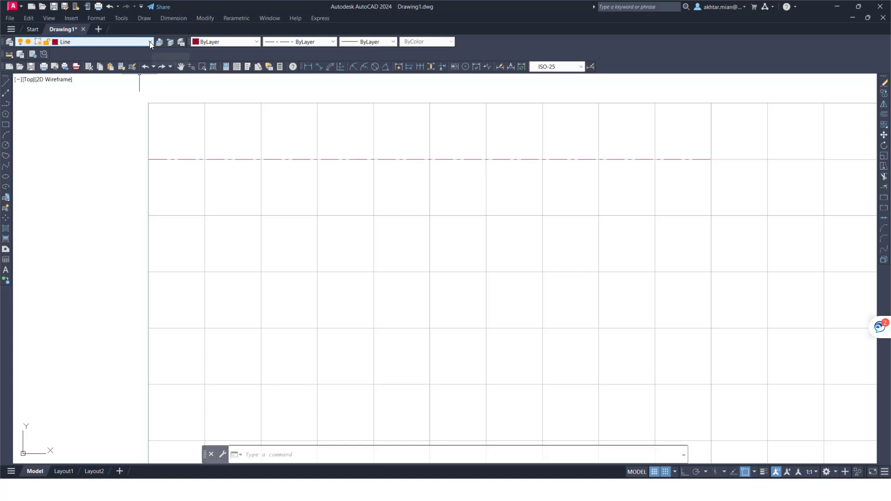
Make the rectangle layer current in the layer manager
{"action": "left_click", "coordinate": [9, 43]}
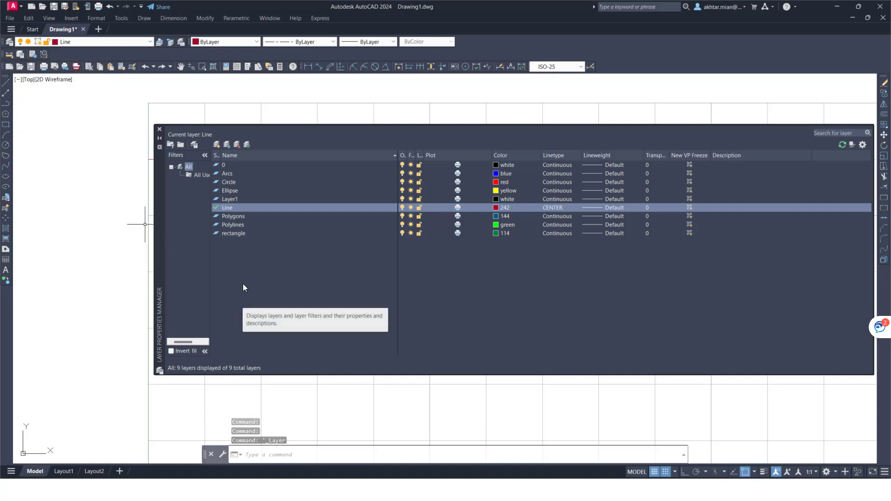
{"action": "left_click", "coordinate": [243, 234]}
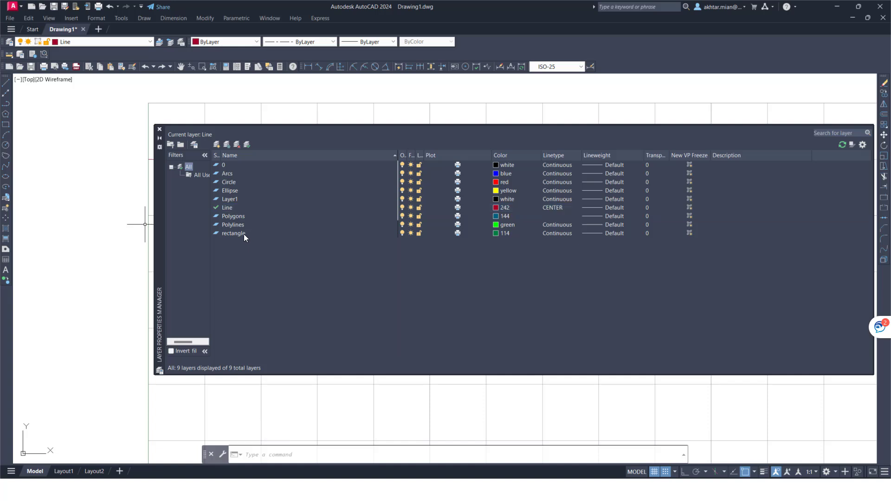
{"action": "double_click", "coordinate": [217, 234]}
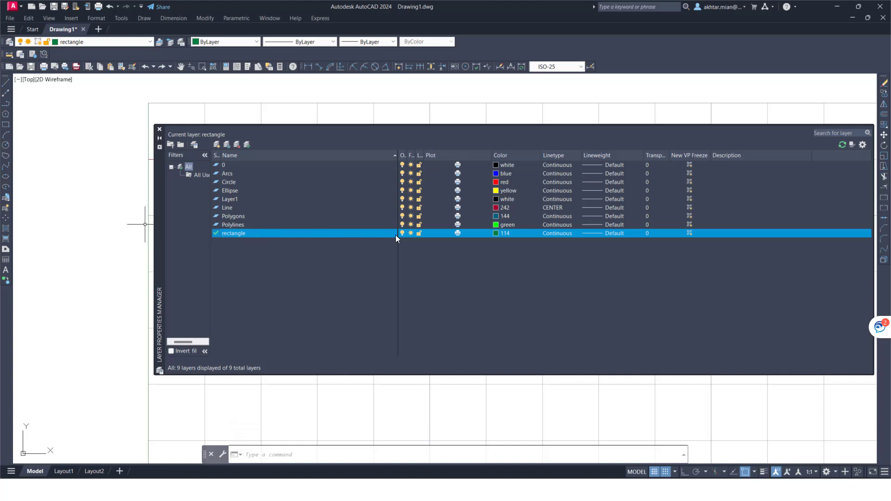
Load the ACAD_ISO02W100 ISO dash linetype from acadiso.lin and assign it to the rectangle layer
{"action": "left_click", "coordinate": [556, 234]}
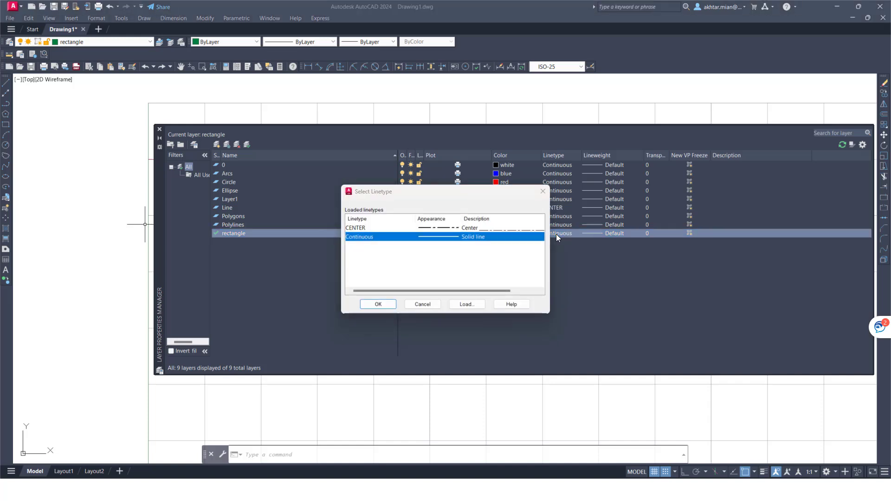
{"action": "left_click", "coordinate": [466, 305]}
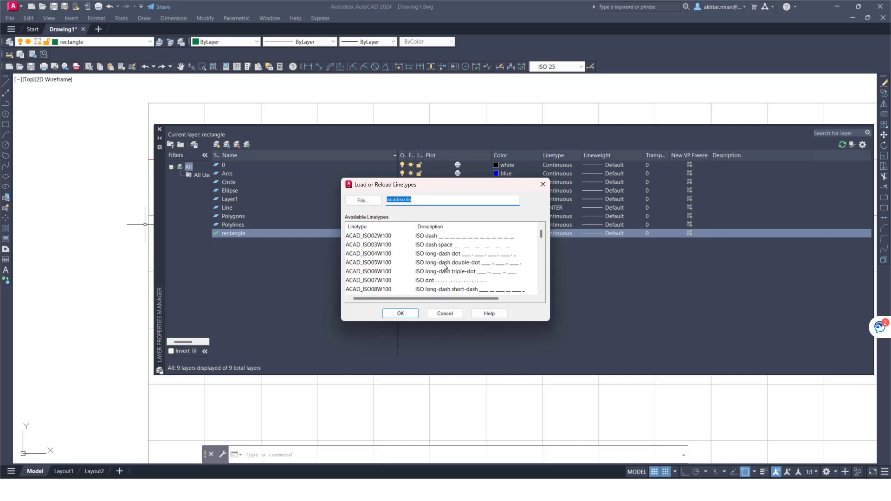
{"action": "left_click", "coordinate": [426, 236]}
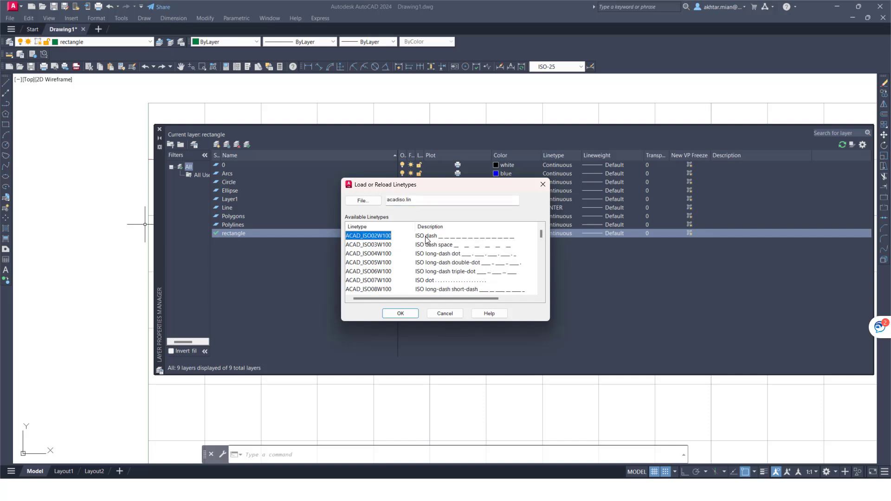
{"action": "left_click", "coordinate": [401, 314]}
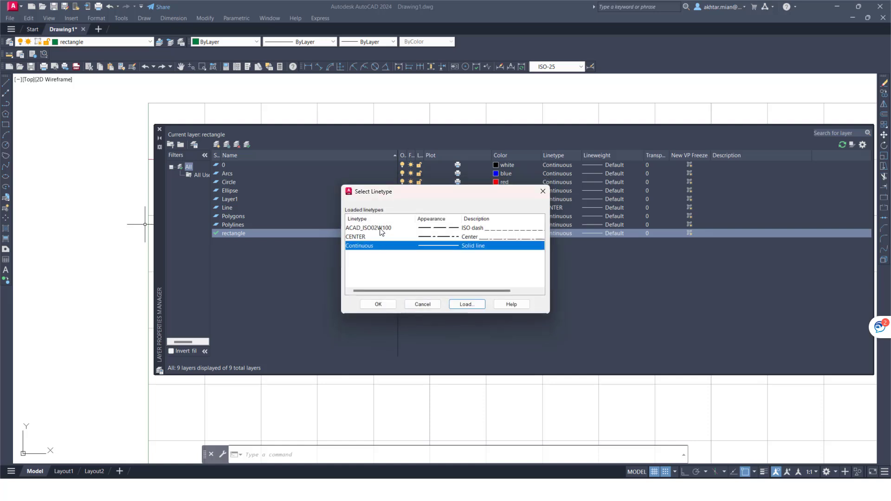
{"action": "left_click", "coordinate": [482, 231]}
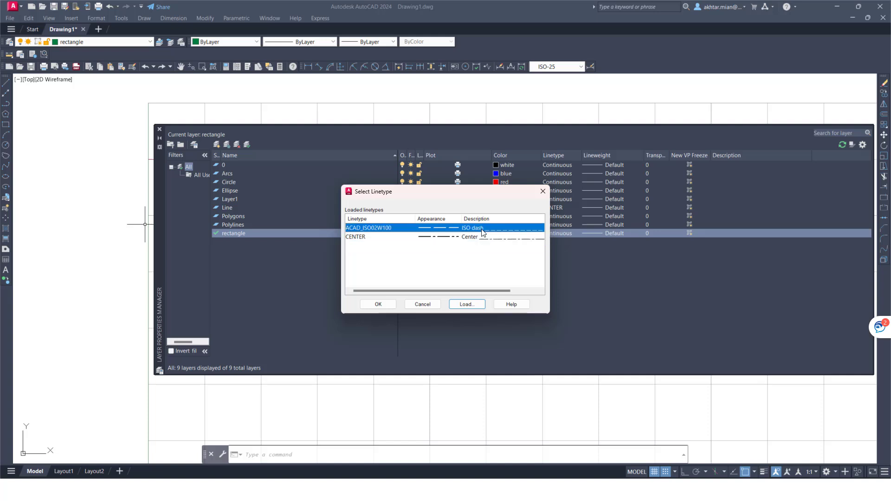
{"action": "left_click", "coordinate": [388, 305]}
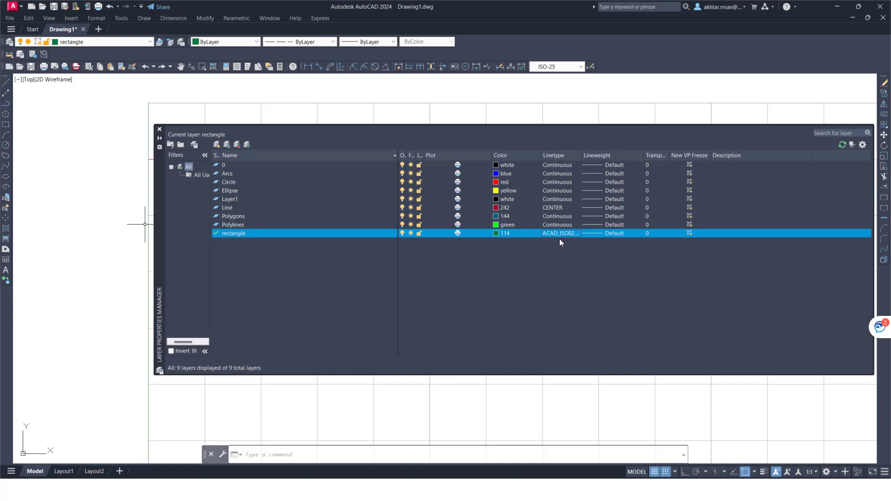
{"action": "left_click", "coordinate": [160, 129]}
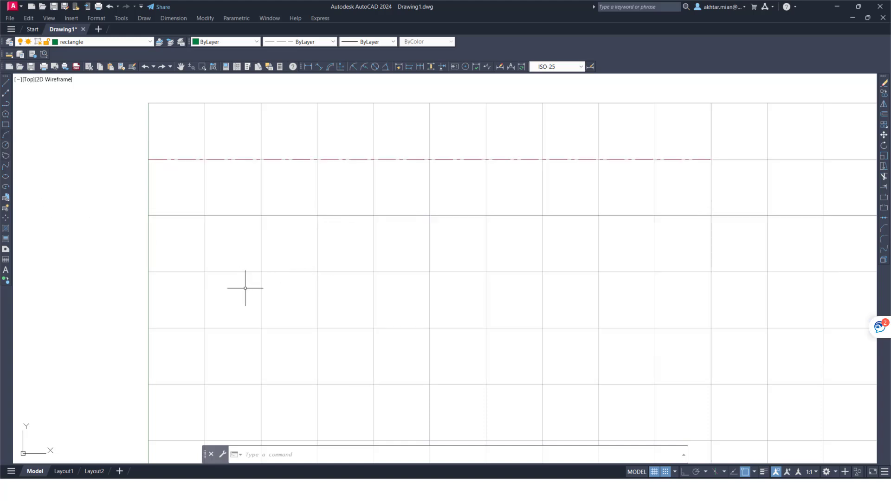
With snap off, draw a freehand rectangle about 1.8 by 1.2 units below the center line, near the grid's left edge
{"action": "left_click", "coordinate": [667, 473]}
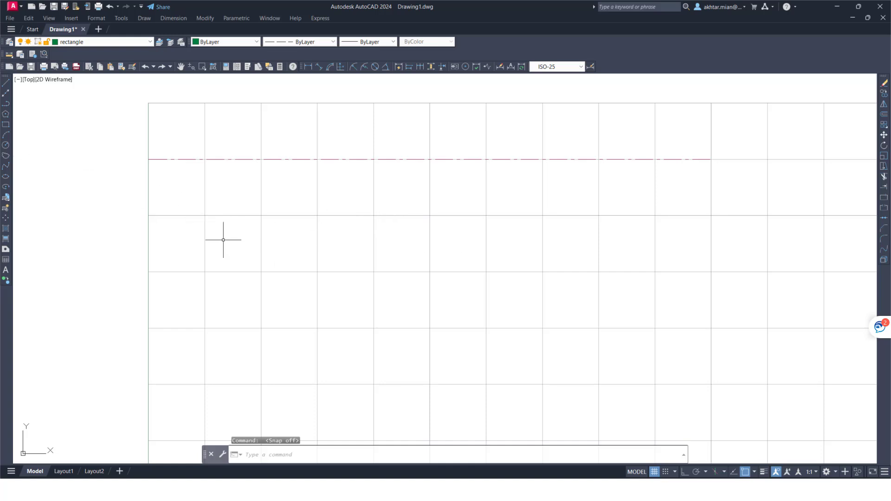
{"action": "left_click", "coordinate": [5, 126]}
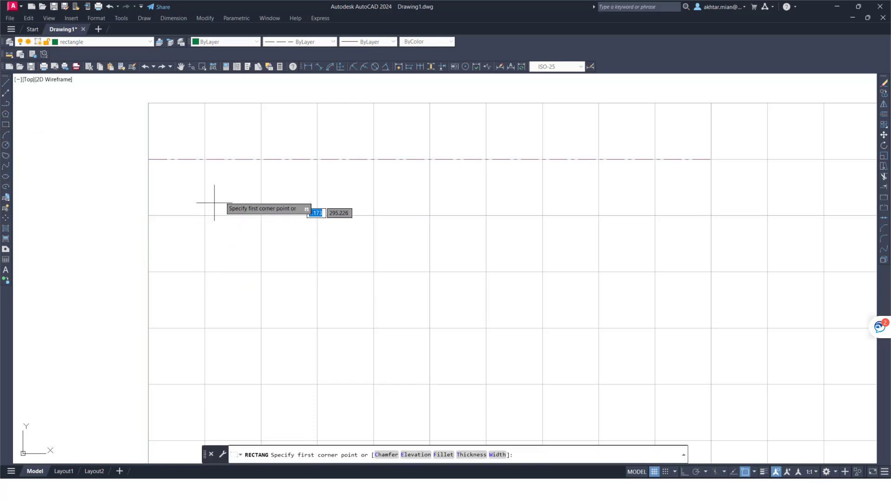
{"action": "left_click", "coordinate": [188, 289]}
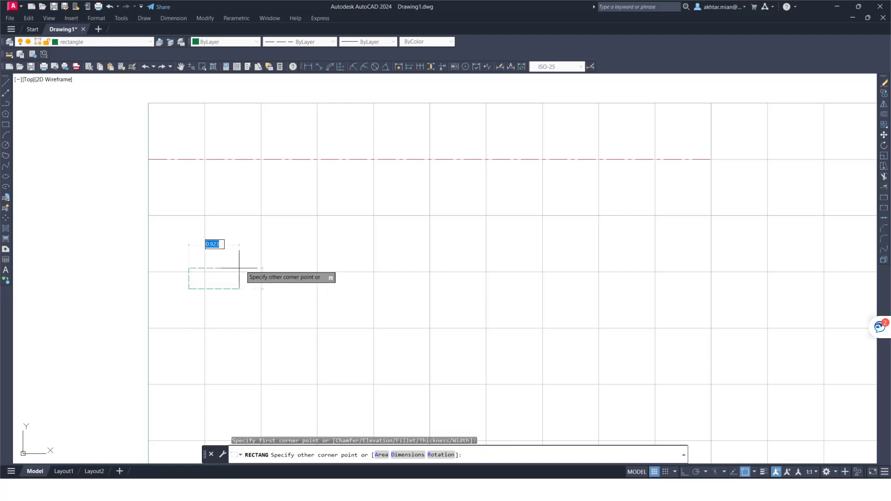
{"action": "left_click", "coordinate": [291, 224]}
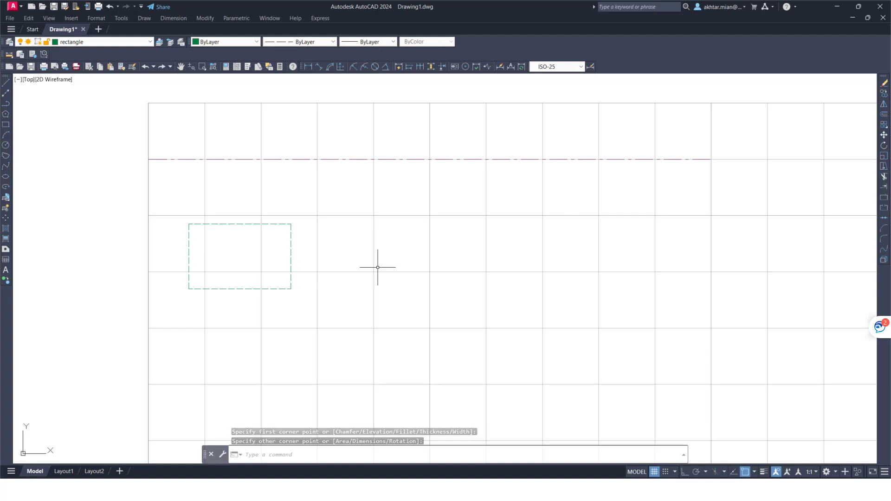
Draw a second rectangle 3 units wide and about 1.1 units high, beside the first one and below the center line
{"action": "left_click", "coordinate": [6, 126]}
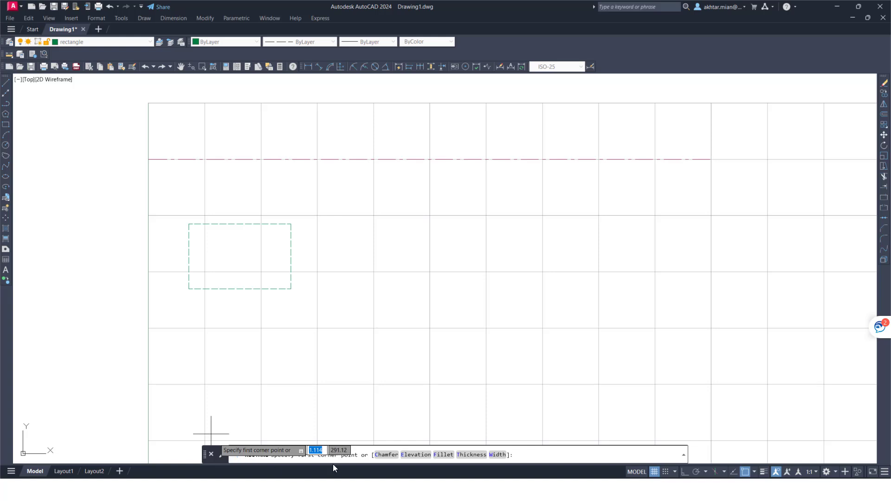
{"action": "left_click", "coordinate": [328, 261]}
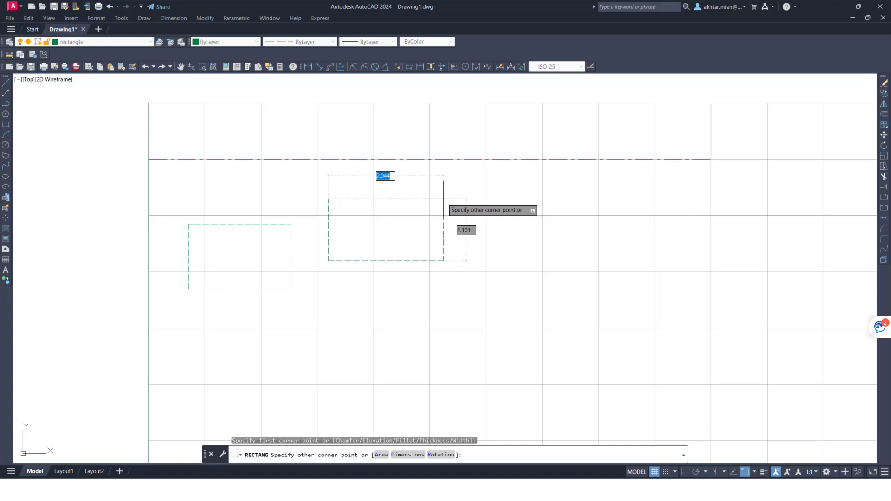
{"action": "type", "text": "3"}
{"action": "key", "text": "Return"}
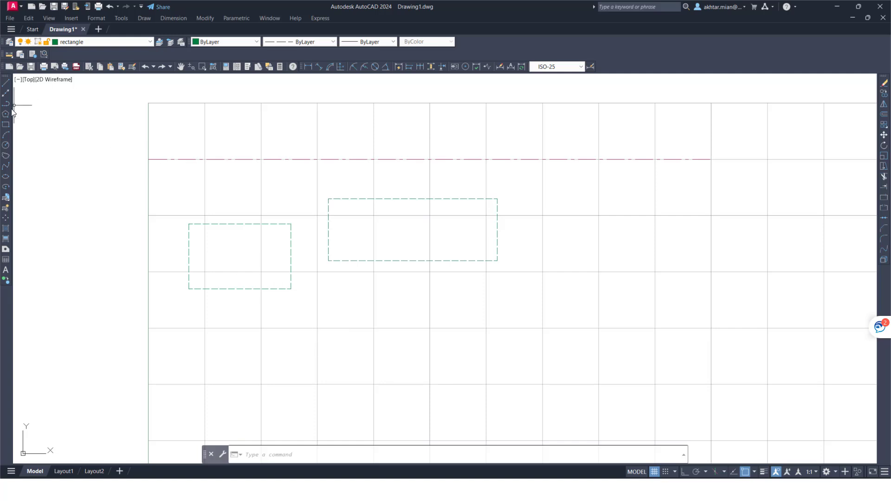
{"action": "left_click", "coordinate": [6, 125]}
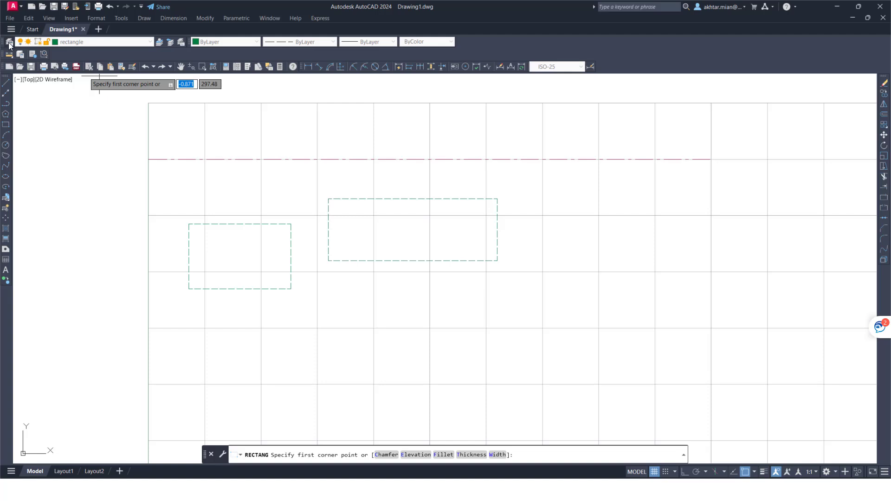
{"action": "key", "text": "Escape"}
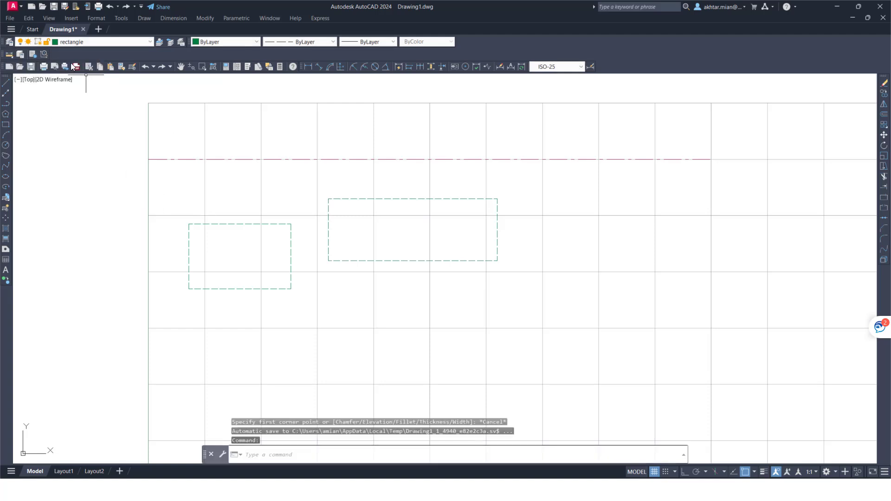
Make the Circle layer current in the layer manager
{"action": "left_click", "coordinate": [9, 42]}
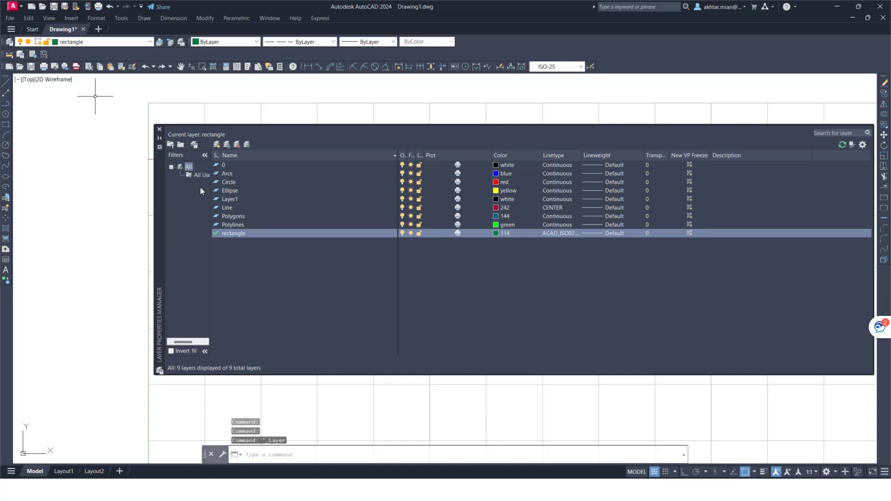
{"action": "left_click", "coordinate": [229, 182]}
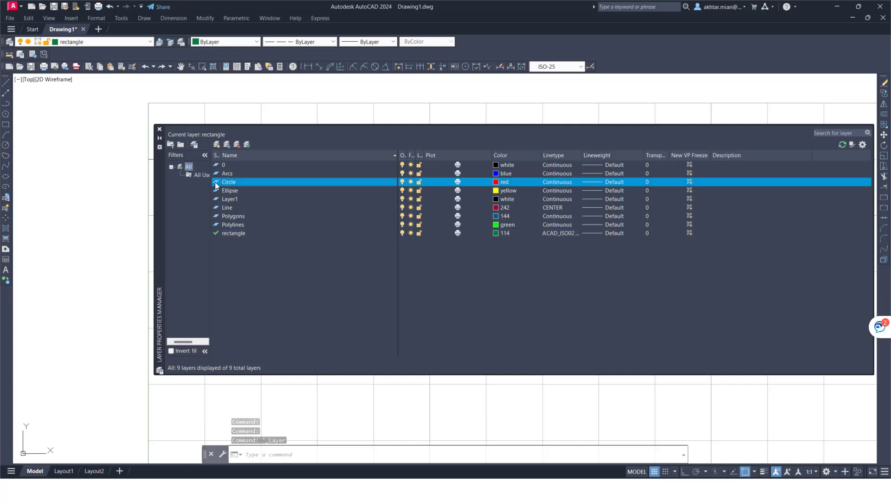
{"action": "double_click", "coordinate": [216, 183]}
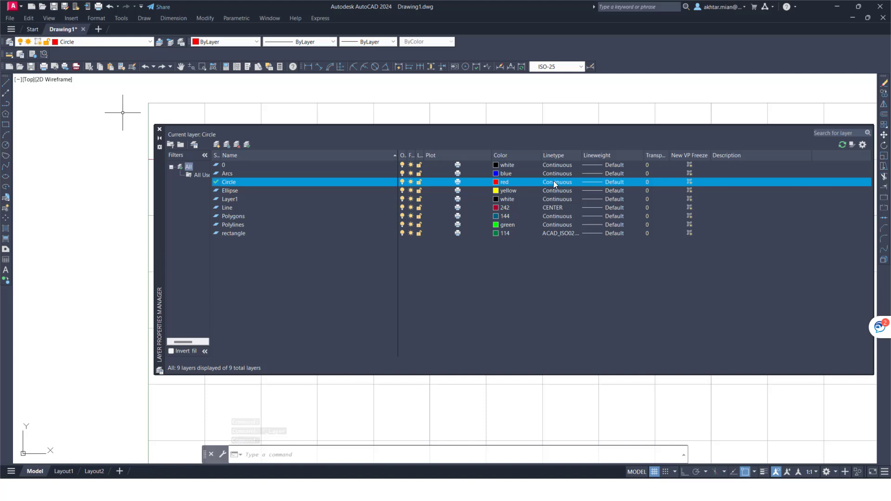
Set the Circle layer's lineweight to 0.30 mm and close the layer manager
{"action": "left_click", "coordinate": [591, 181]}
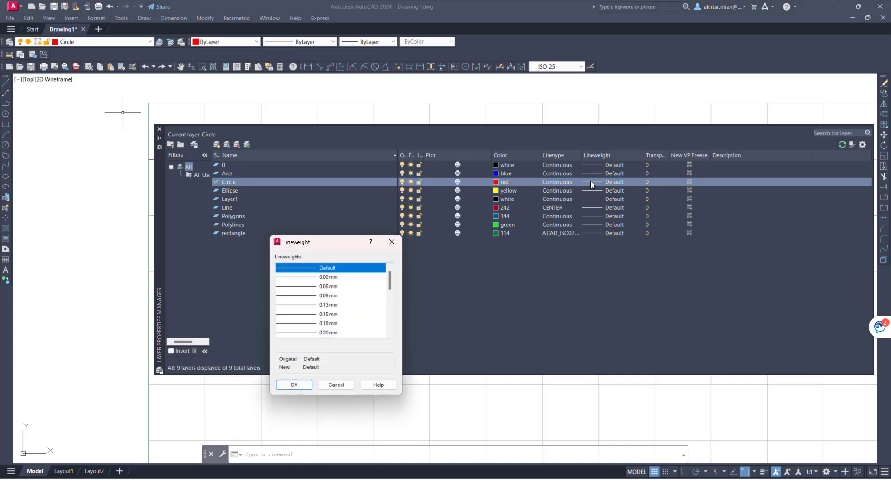
{"action": "left_click_drag", "start_coordinate": [389, 286], "coordinate": [389, 311]}
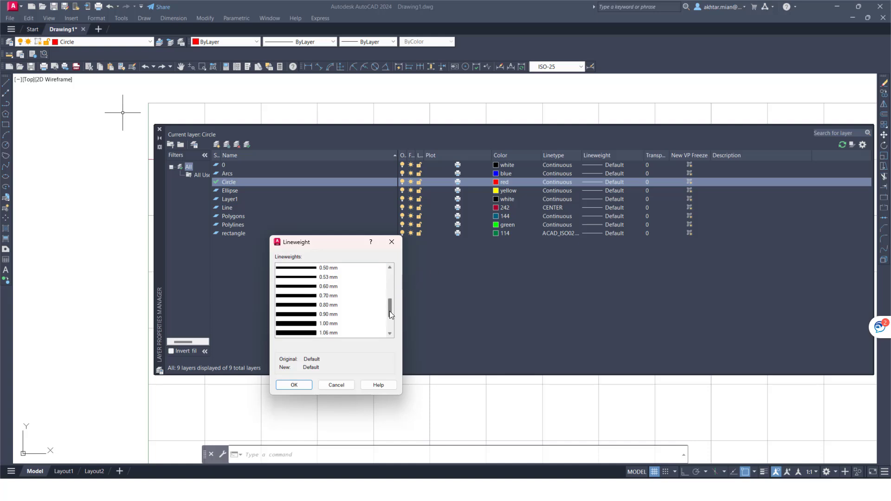
{"action": "scroll", "coordinate": [326, 279], "scroll_direction": "up", "scroll_amount": 3}
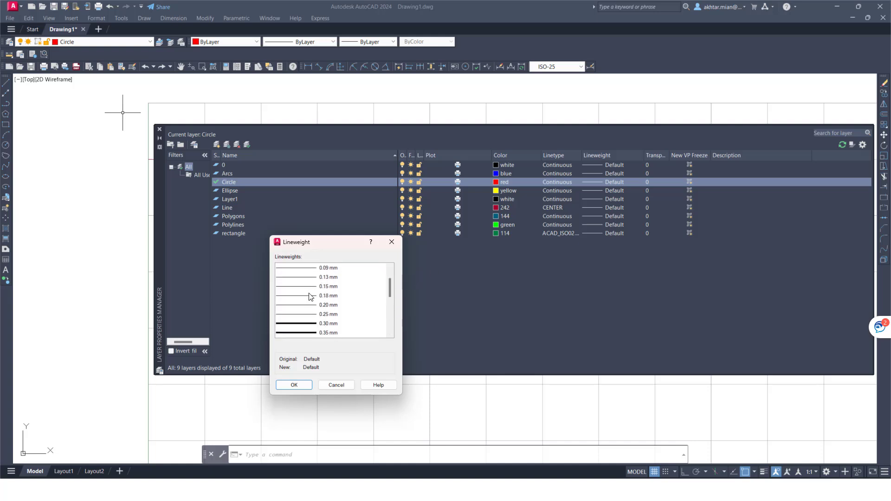
{"action": "scroll", "coordinate": [310, 297], "scroll_direction": "down", "scroll_amount": 1}
{"action": "left_click", "coordinate": [303, 297]}
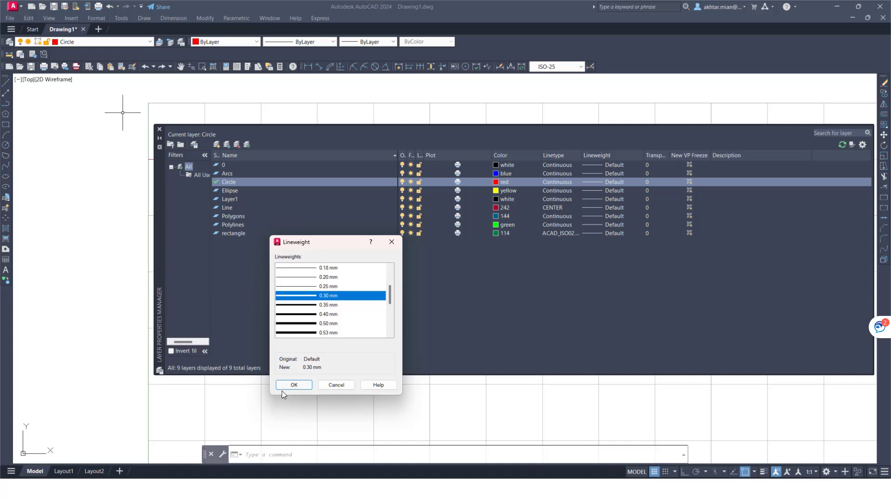
{"action": "left_click", "coordinate": [293, 385]}
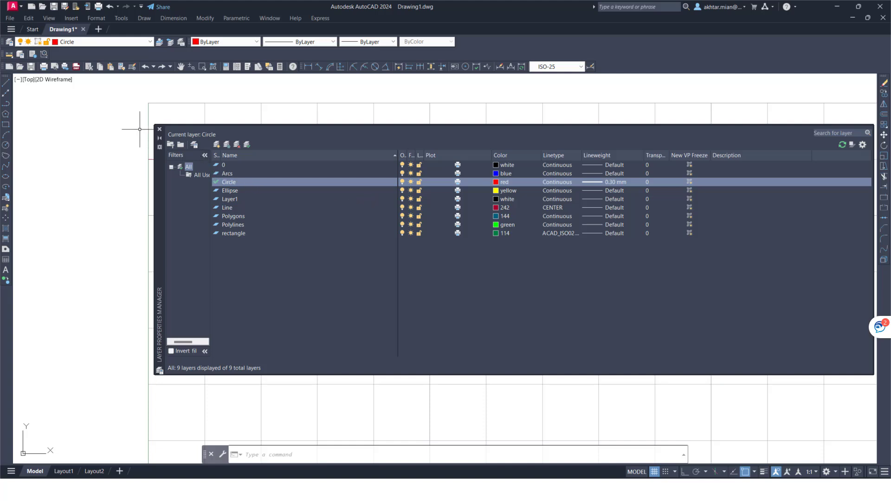
{"action": "left_click", "coordinate": [160, 129]}
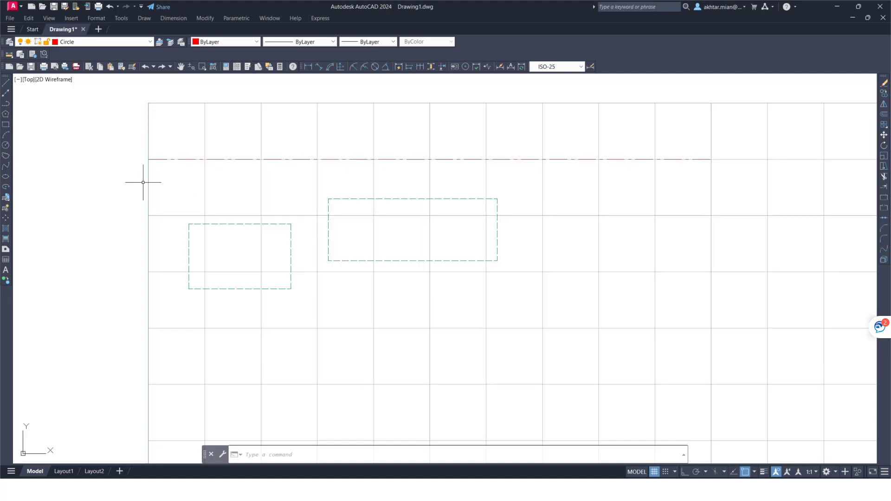
Draw a circle with a radius of about 1.35 units to the right of the rectangles, below the center line's end
{"action": "left_click", "coordinate": [6, 146]}
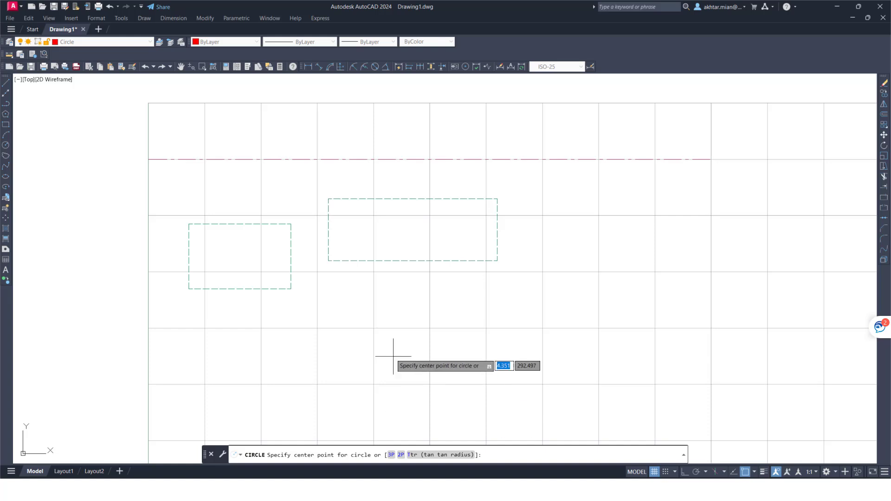
{"action": "scroll", "coordinate": [355, 321], "scroll_direction": "down", "scroll_amount": 4}
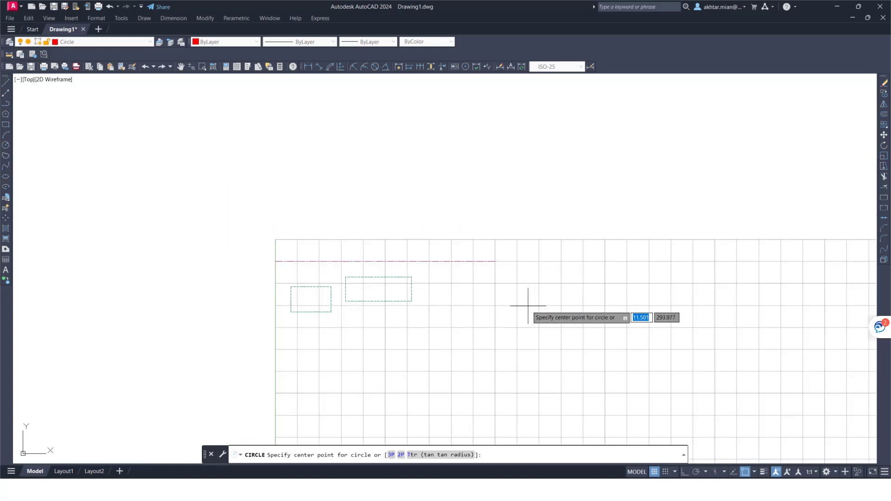
{"action": "left_click", "coordinate": [474, 313]}
{"action": "left_click", "coordinate": [495, 333]}
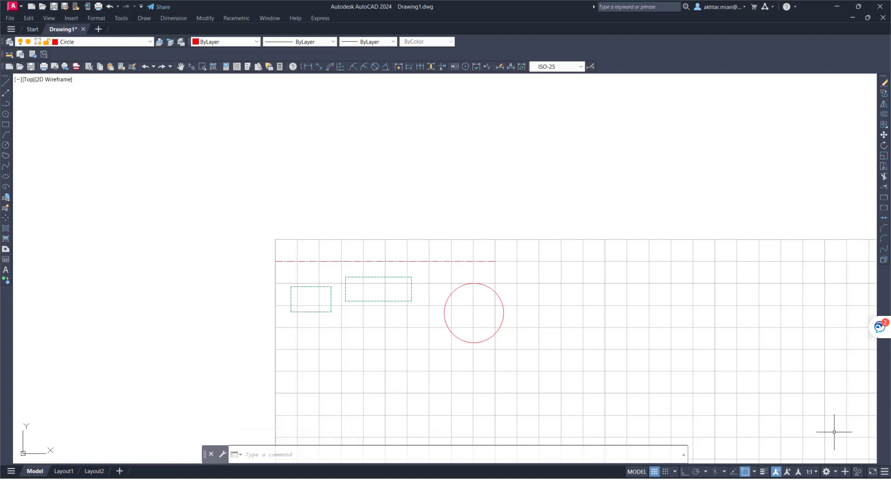
Toggle the lineweight display several times to compare the circle's thickness, leaving it on
{"action": "left_click", "coordinate": [884, 471]}
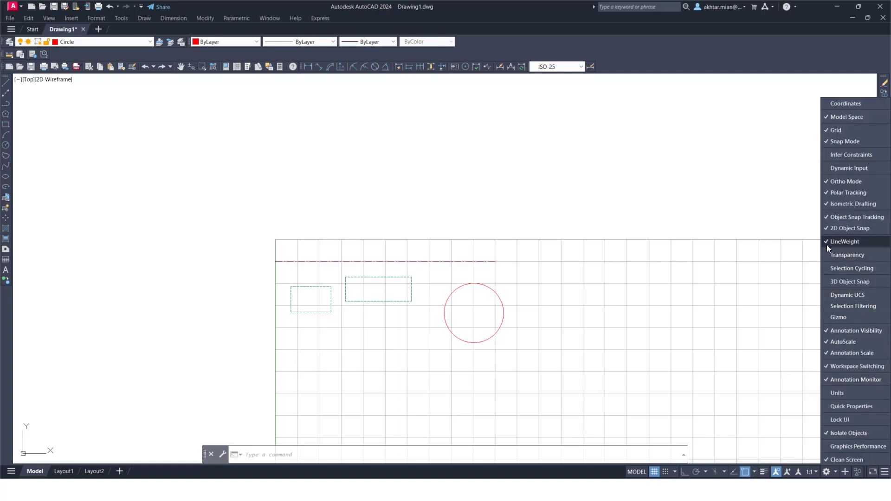
{"action": "left_click", "coordinate": [762, 223]}
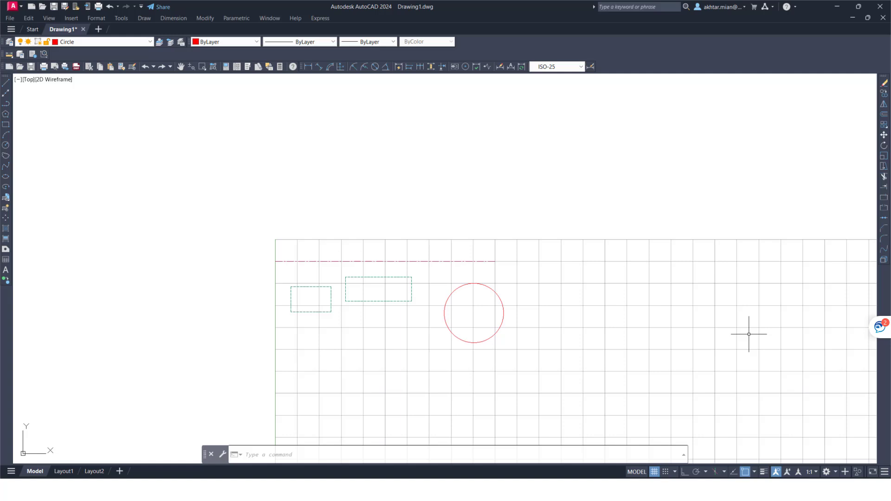
{"action": "left_click", "coordinate": [764, 472]}
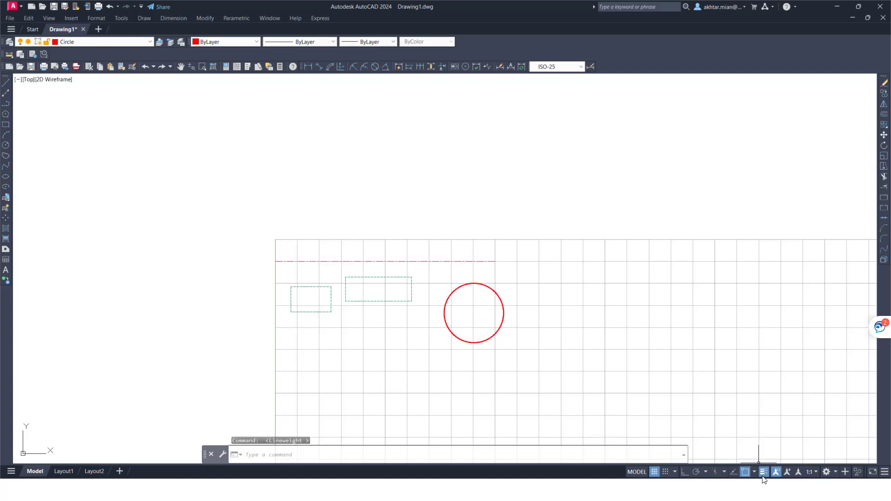
{"action": "left_click", "coordinate": [765, 474]}
{"action": "left_click", "coordinate": [766, 474]}
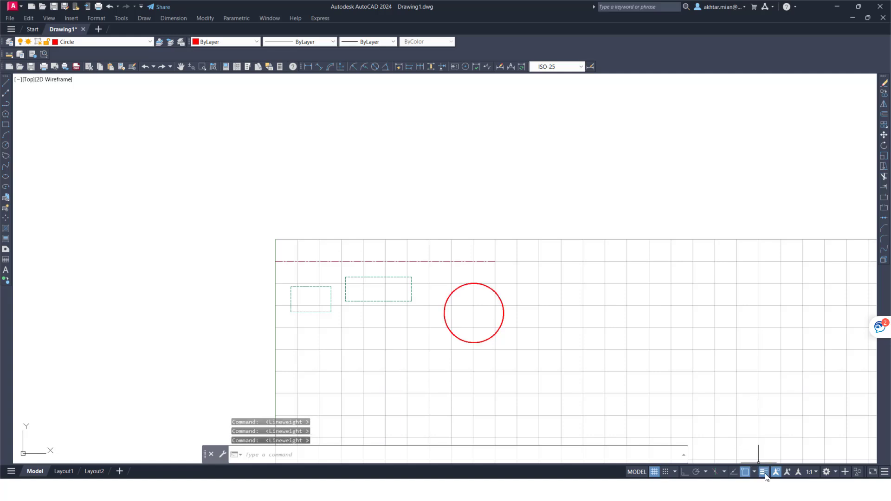
{"action": "left_click", "coordinate": [765, 475]}
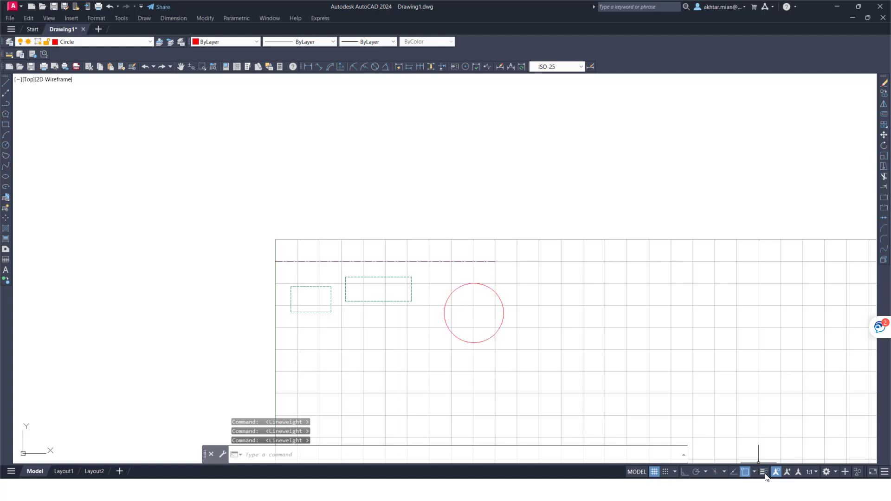
{"action": "left_click", "coordinate": [765, 474]}
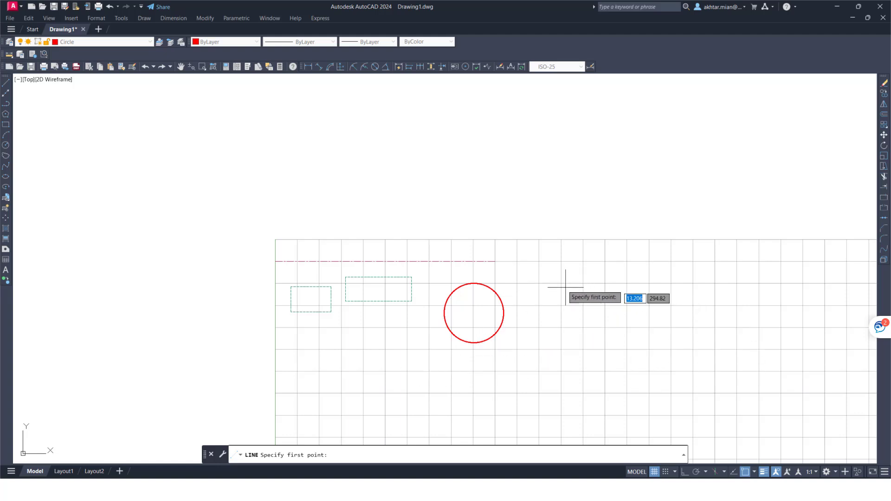
Draw two connected line segments forming an open V to the right of the circle, and turn the lineweight display off
{"action": "left_click", "coordinate": [542, 284]}
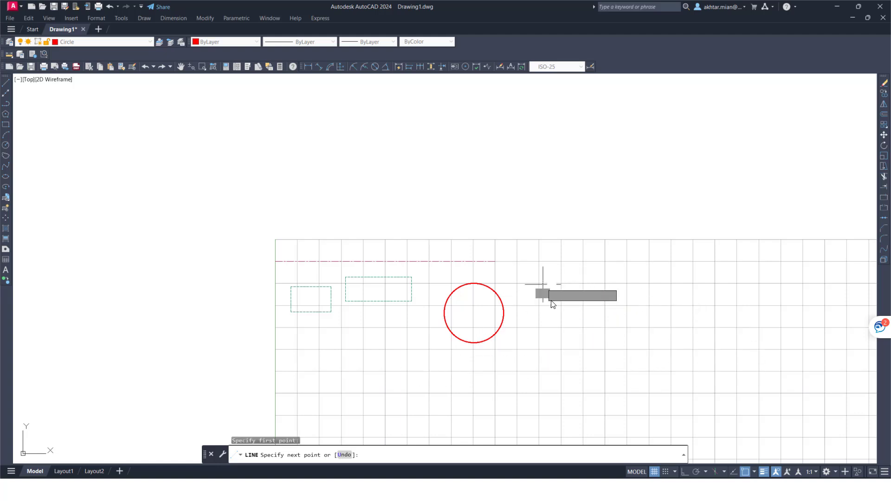
{"action": "left_click", "coordinate": [576, 342]}
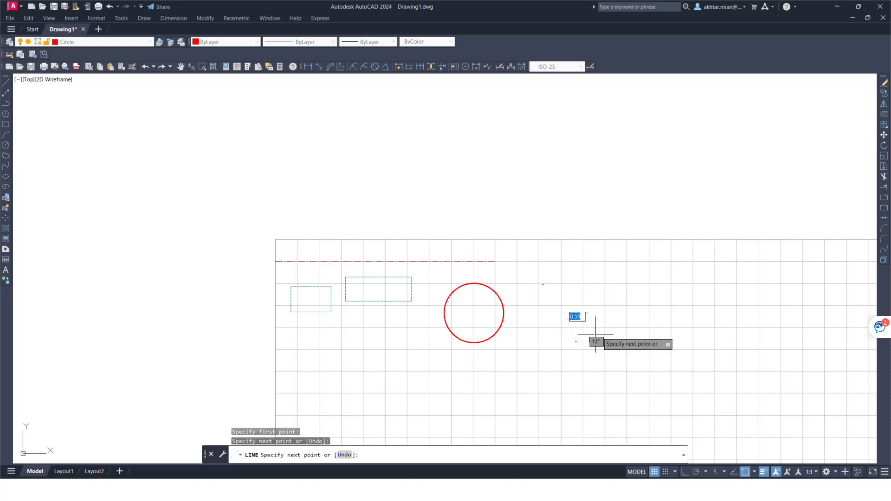
{"action": "left_click", "coordinate": [660, 312]}
{"action": "left_click", "coordinate": [764, 472]}
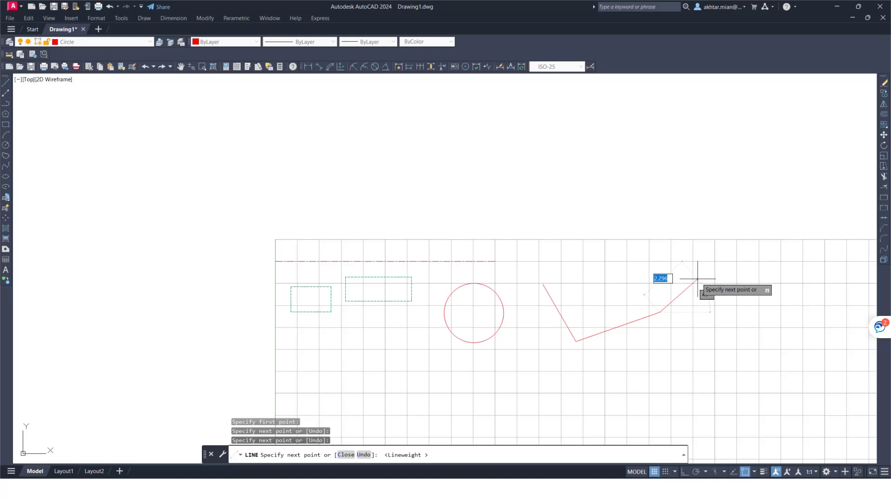
{"action": "key", "text": "Escape"}
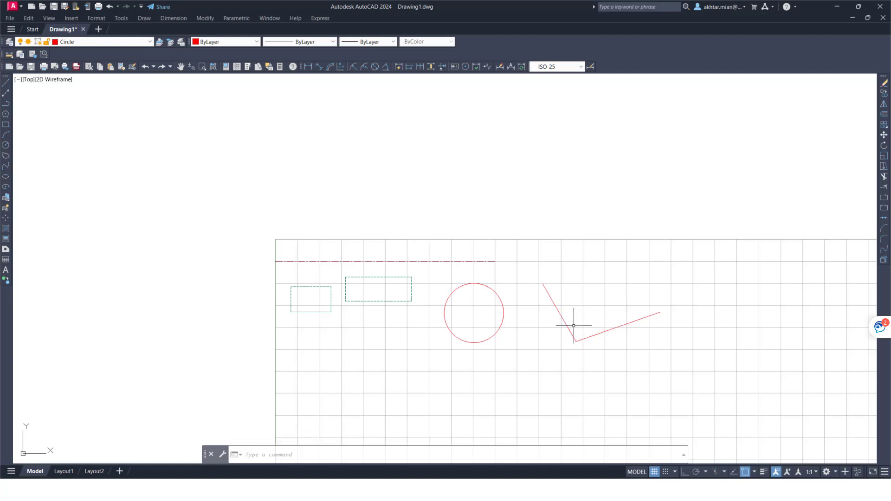
Draw a tangent-tangent-radius circle of radius 3 touching both lines of the V, and briefly check it with lineweight display on
{"action": "scroll", "coordinate": [628, 325], "scroll_direction": "up", "scroll_amount": 4}
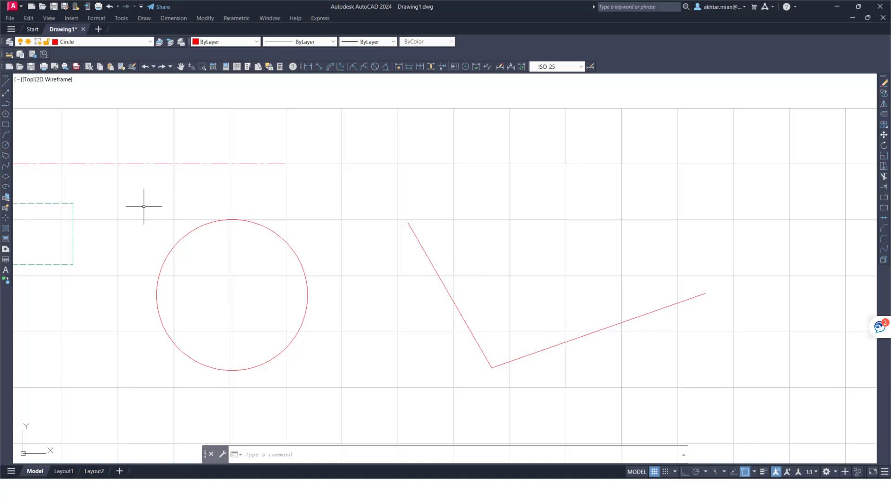
{"action": "left_click", "coordinate": [10, 147]}
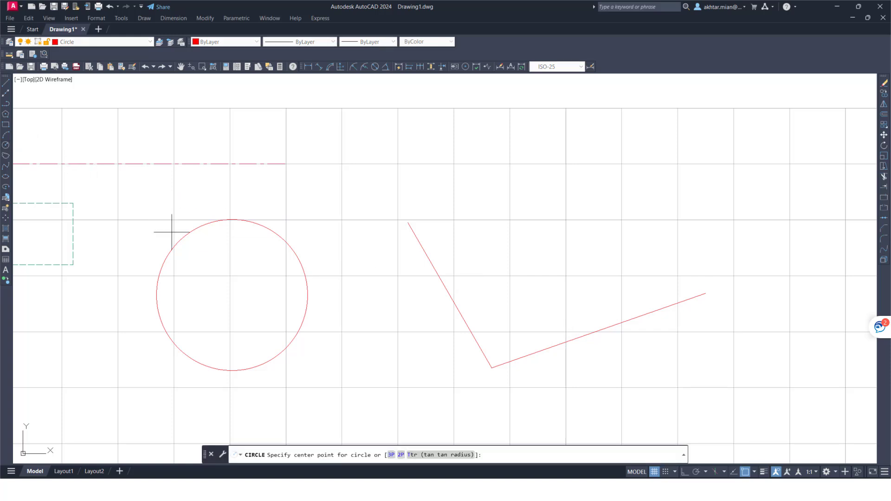
{"action": "left_click", "coordinate": [449, 456]}
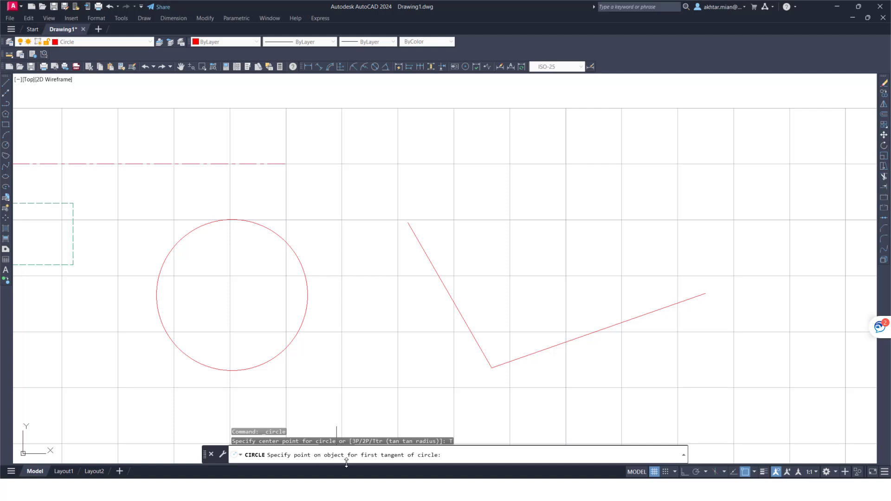
{"action": "left_click", "coordinate": [458, 308]}
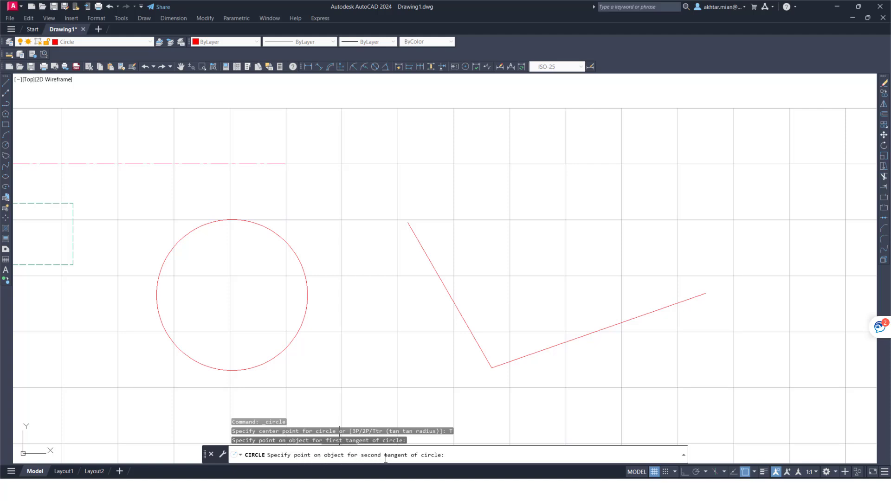
{"action": "left_click", "coordinate": [567, 342]}
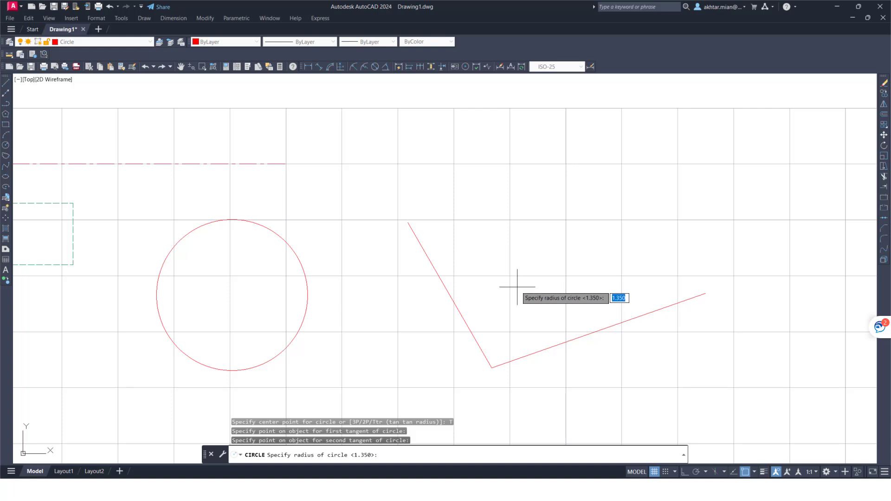
{"action": "type", "text": "3"}
{"action": "key", "text": "Return"}
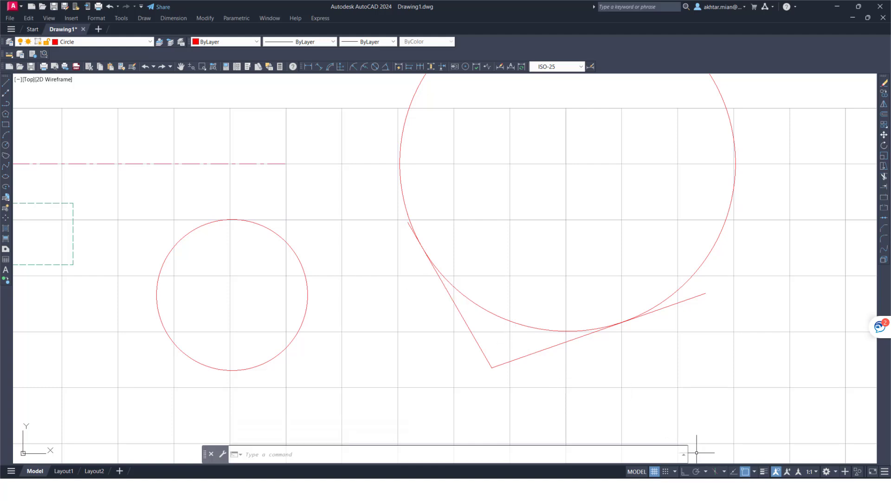
{"action": "left_click", "coordinate": [763, 472]}
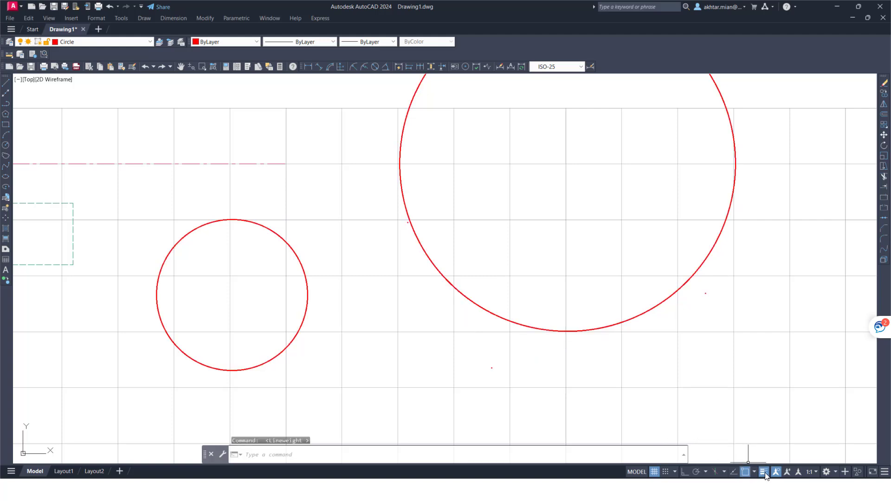
{"action": "left_click", "coordinate": [763, 473]}
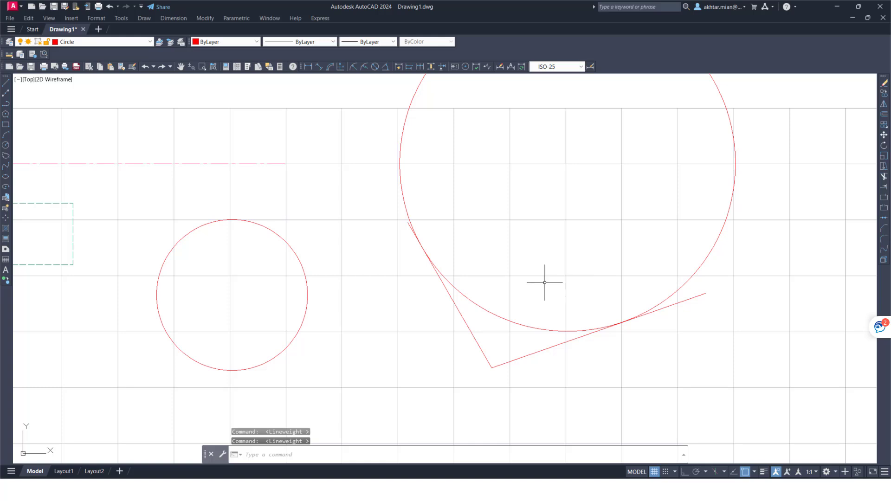
Make Polygons the current layer and check its properties in the layer list
{"action": "scroll", "coordinate": [545, 282], "scroll_direction": "down", "scroll_amount": 3}
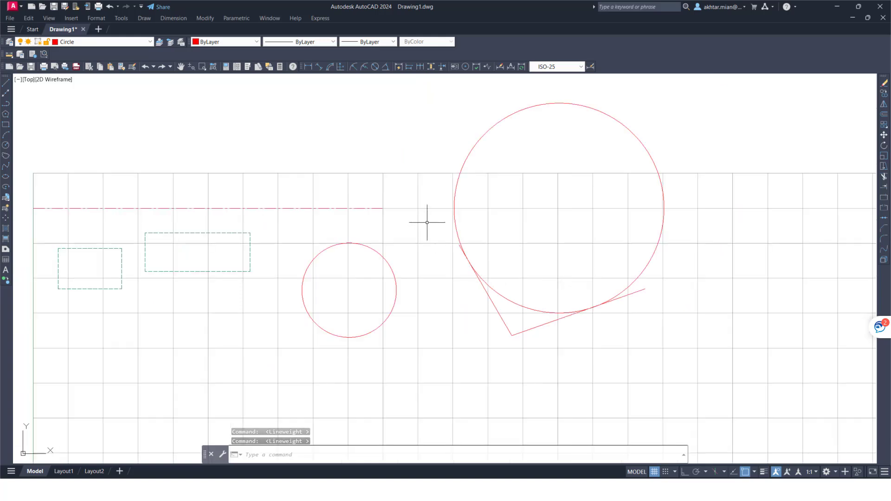
{"action": "left_click", "coordinate": [10, 43]}
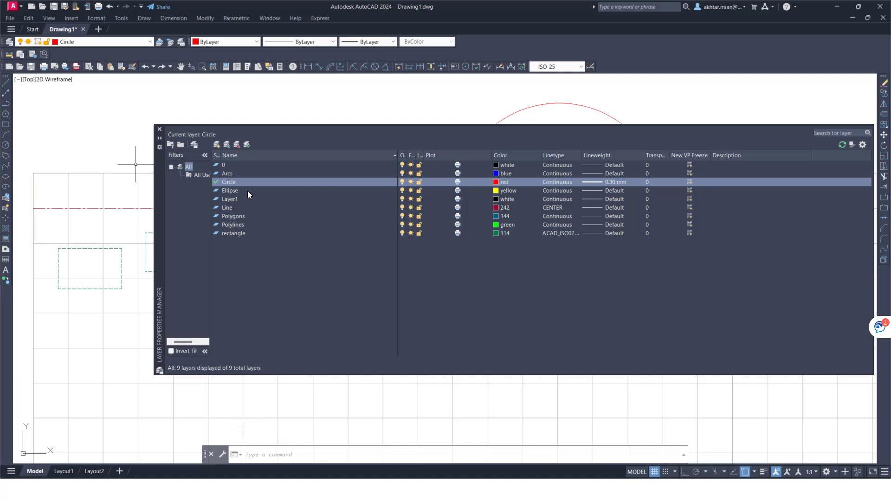
{"action": "left_click", "coordinate": [255, 216]}
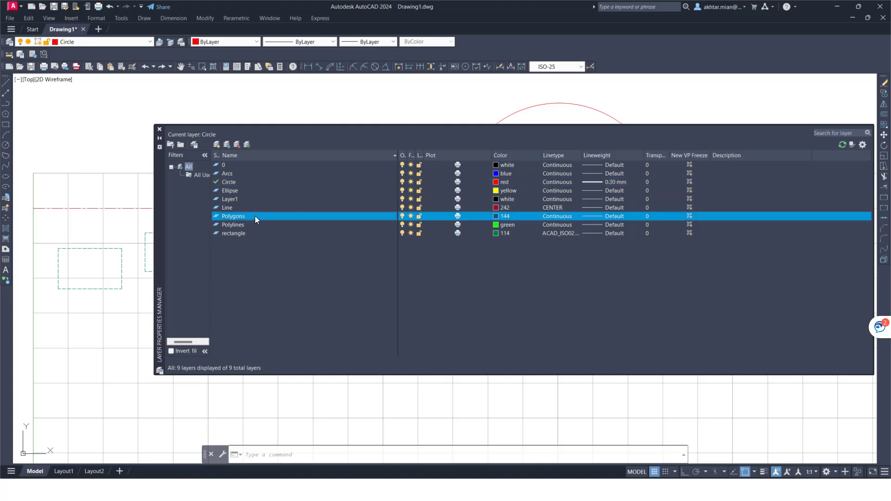
{"action": "double_click", "coordinate": [216, 217]}
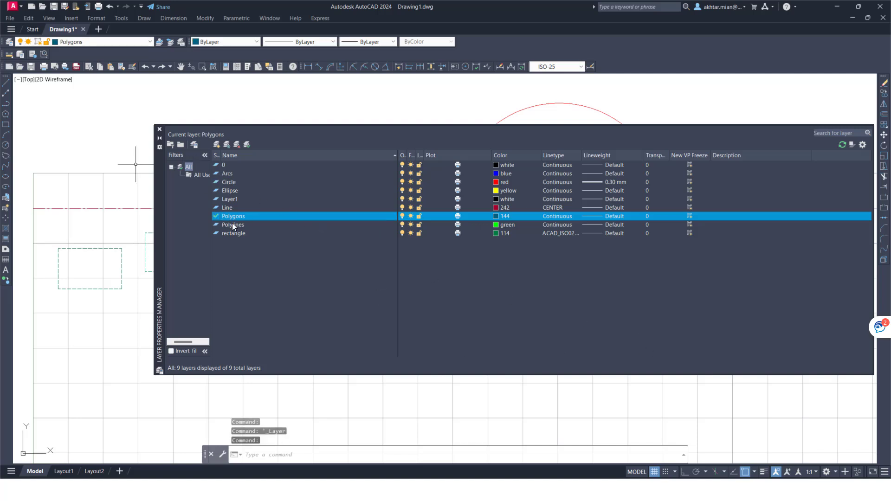
{"action": "left_click", "coordinate": [159, 130]}
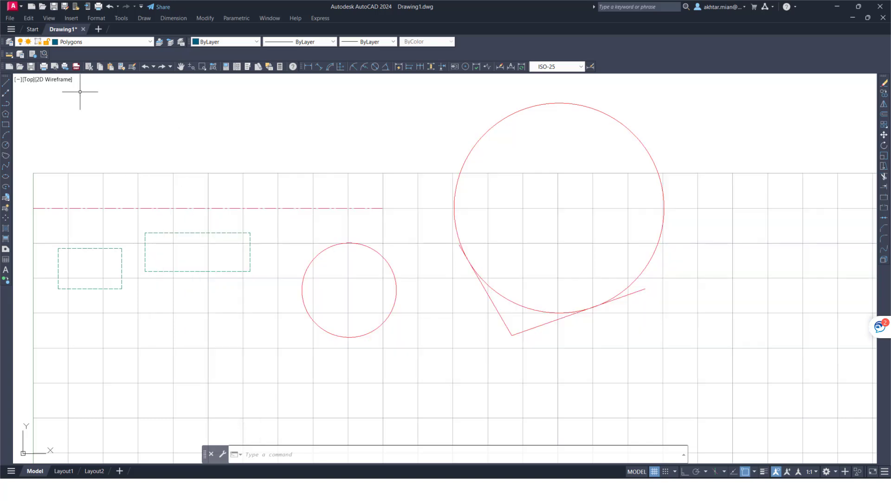
{"action": "left_click", "coordinate": [10, 43]}
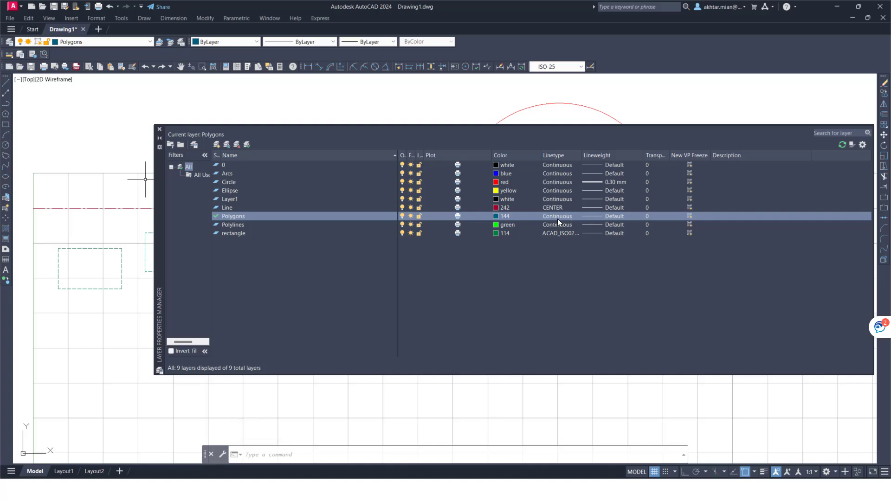
{"action": "left_click", "coordinate": [159, 129]}
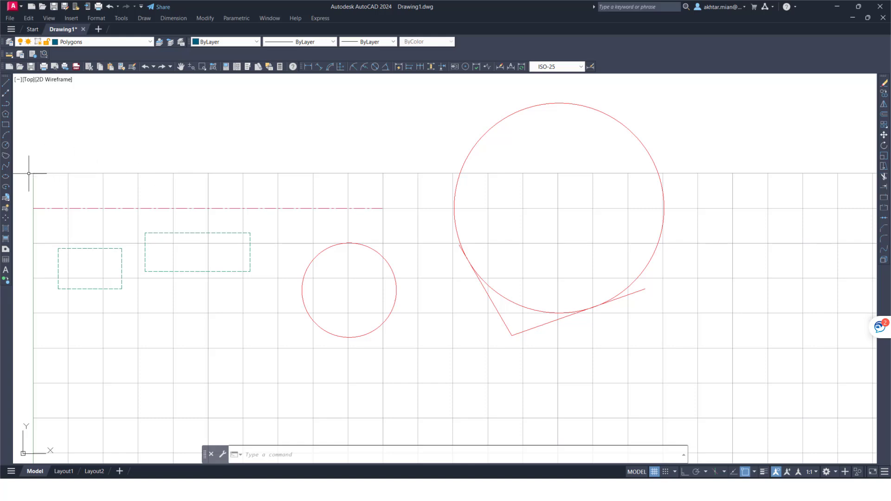
Start the Polygon command and turn on snap mode, keeping the grid displayed
{"action": "left_click", "coordinate": [6, 115]}
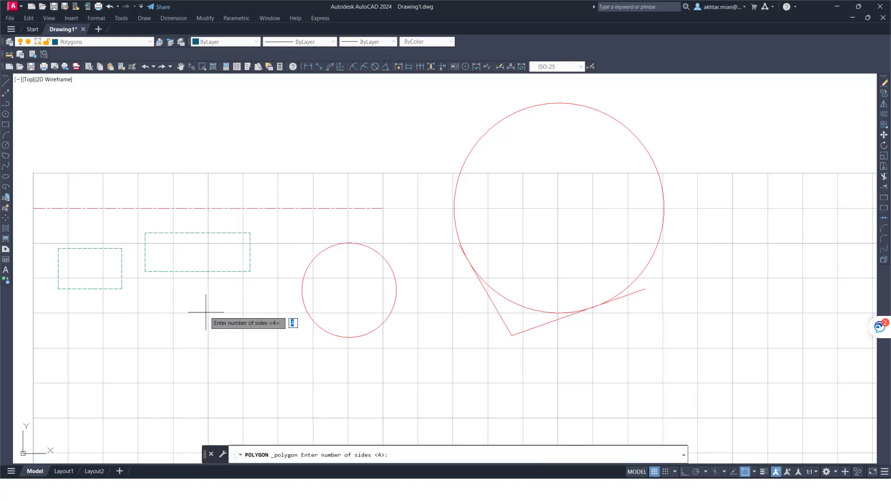
{"action": "scroll", "coordinate": [198, 313], "scroll_direction": "down", "scroll_amount": 2}
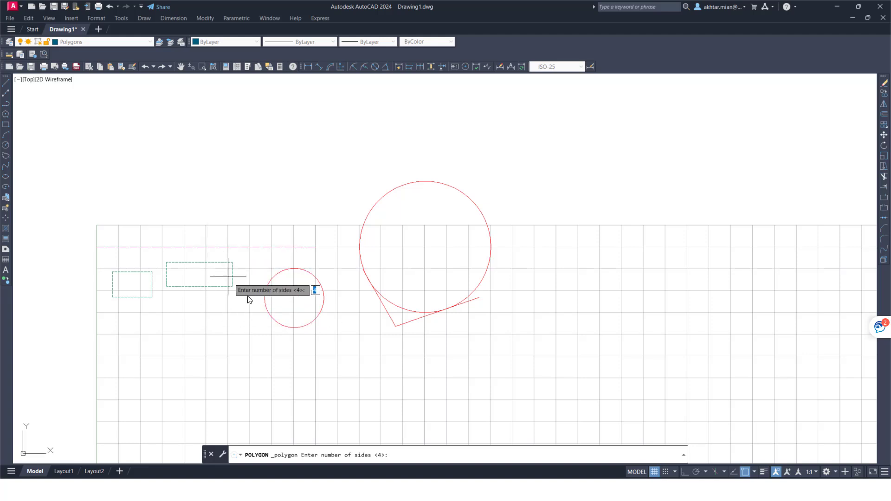
{"action": "scroll", "coordinate": [372, 342], "scroll_direction": "down", "scroll_amount": 2}
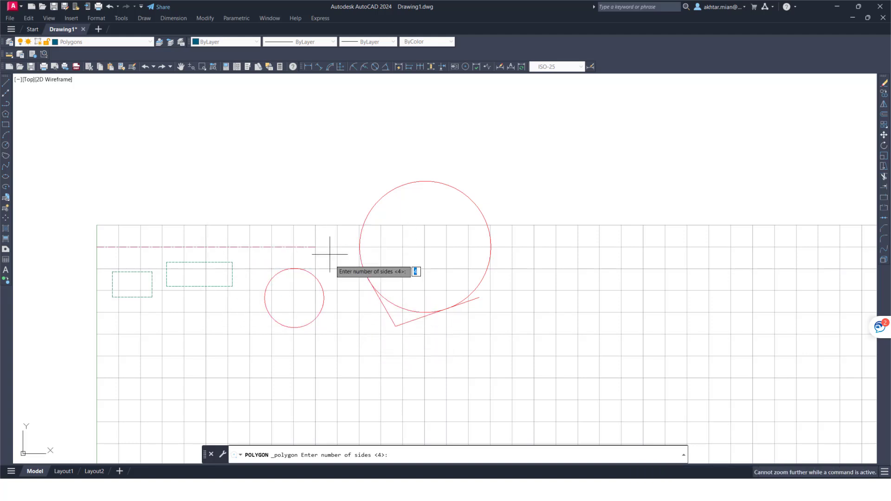
{"action": "scroll", "coordinate": [328, 253], "scroll_direction": "up", "scroll_amount": 4}
{"action": "scroll", "coordinate": [344, 241], "scroll_direction": "down", "scroll_amount": 2}
{"action": "scroll", "coordinate": [345, 202], "scroll_direction": "down", "scroll_amount": 3}
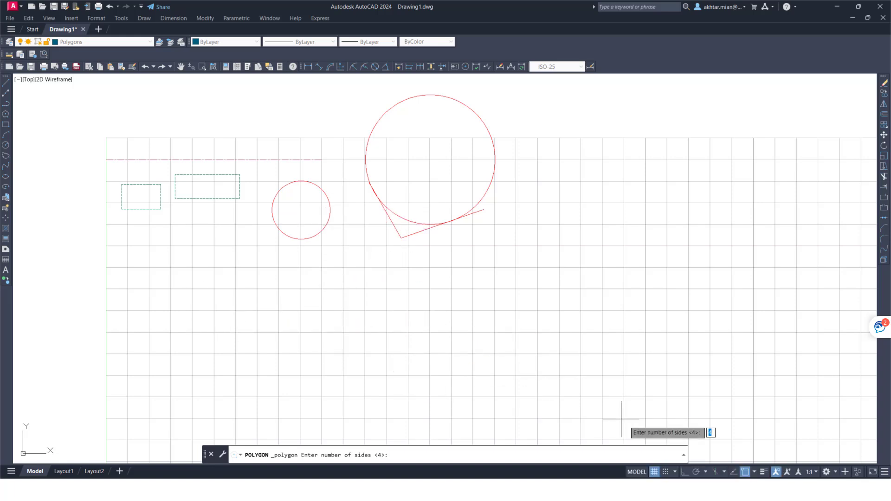
{"action": "left_click", "coordinate": [654, 472]}
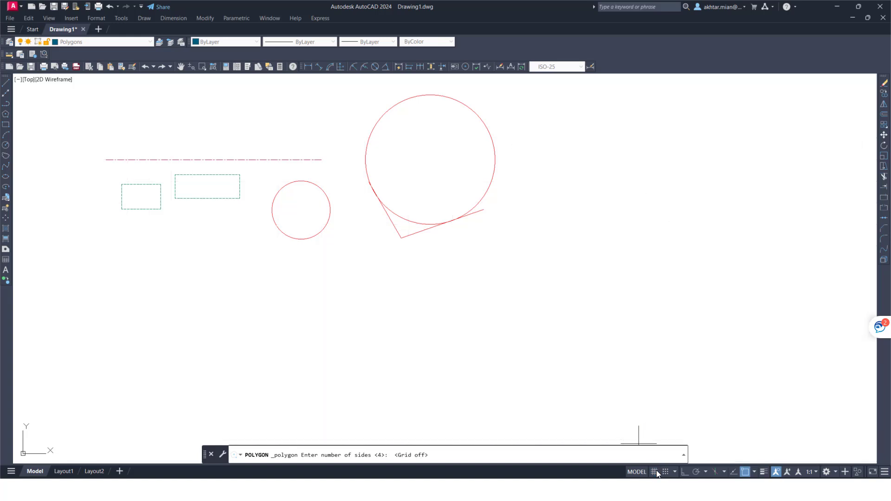
{"action": "left_click", "coordinate": [654, 472]}
{"action": "left_click", "coordinate": [666, 472]}
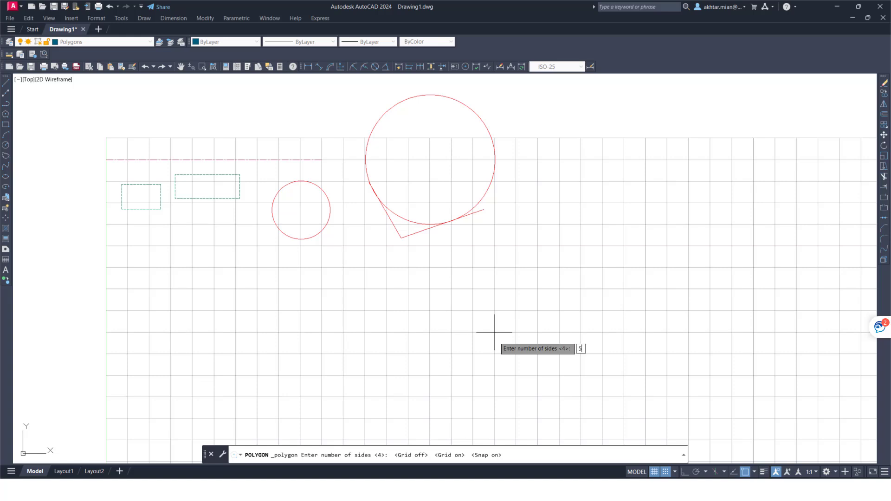
Draw a five-sided polygon inscribed in a circle of radius 4, below and to the right of the V-shaped lines
{"action": "key", "text": "Return"}
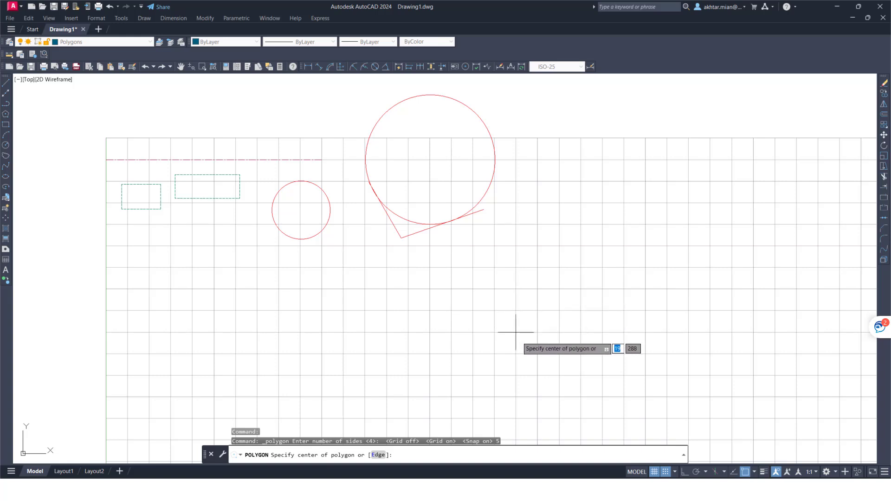
{"action": "left_click", "coordinate": [518, 388]}
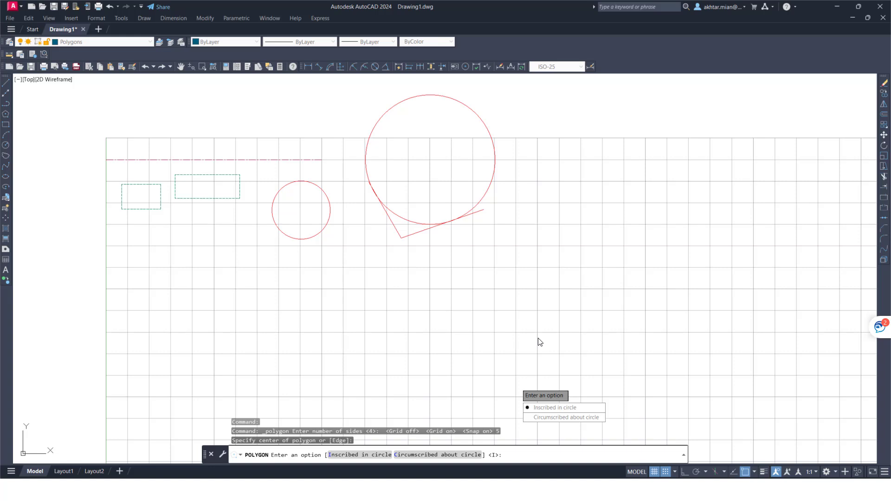
{"action": "type", "text": "i"}
{"action": "key", "text": "Return"}
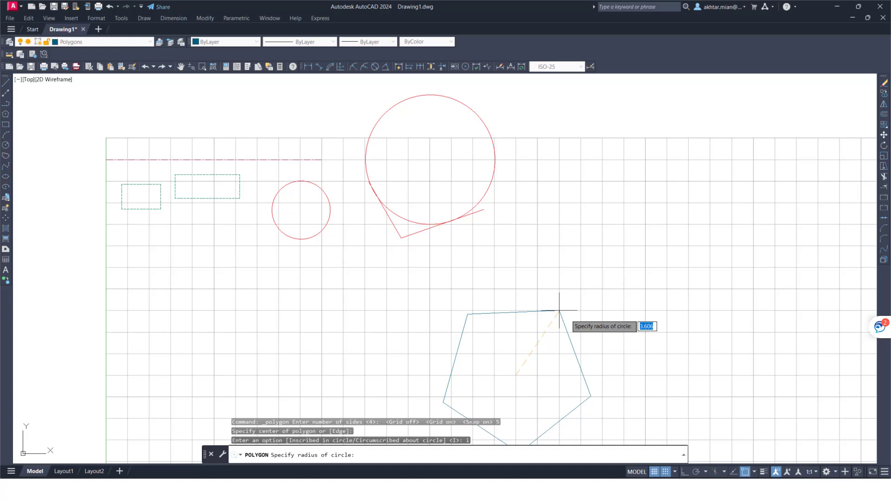
{"action": "type", "text": "4"}
{"action": "key", "text": "Return"}
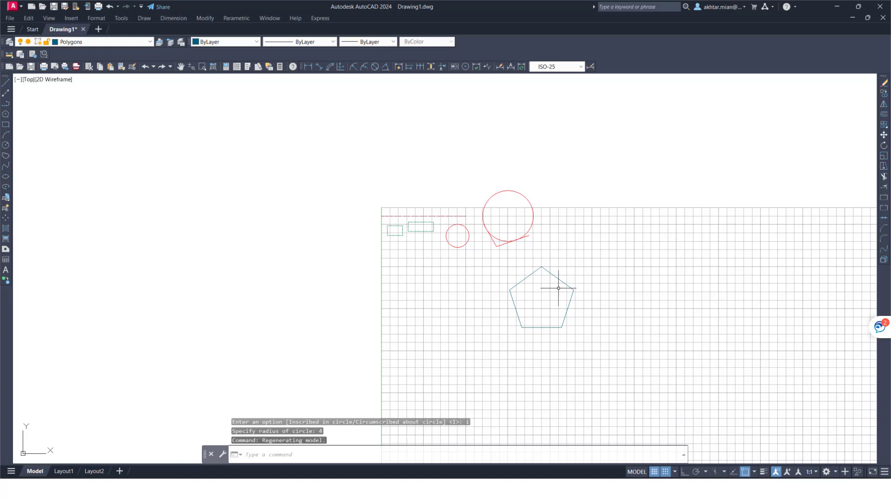
{"action": "scroll", "coordinate": [559, 289], "scroll_direction": "up", "scroll_amount": 4}
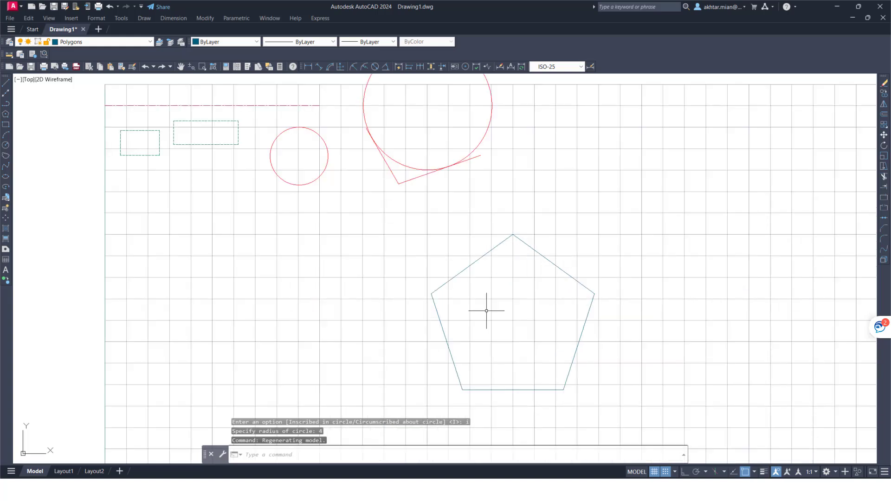
Turn off the grid display to show the shapes on a plain background
{"action": "left_click", "coordinate": [655, 471]}
{"action": "scroll", "coordinate": [406, 251], "scroll_direction": "down", "scroll_amount": 4}
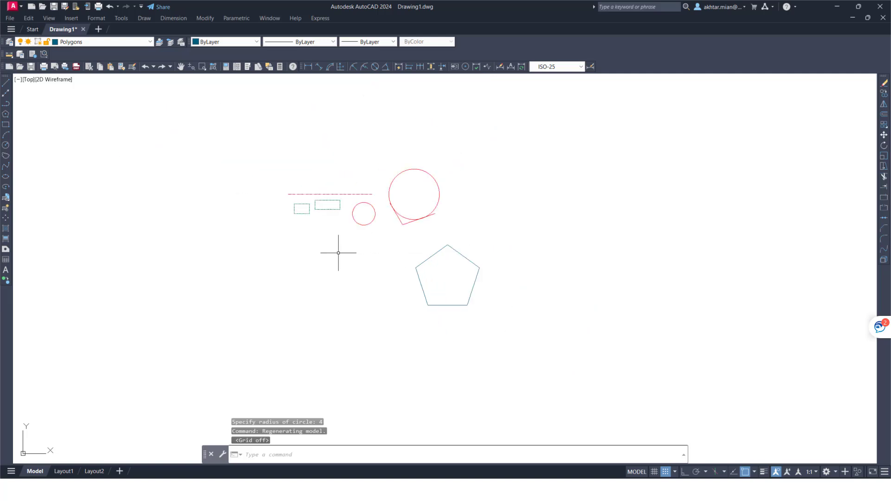
{"action": "scroll", "coordinate": [338, 253], "scroll_direction": "up", "scroll_amount": 2}
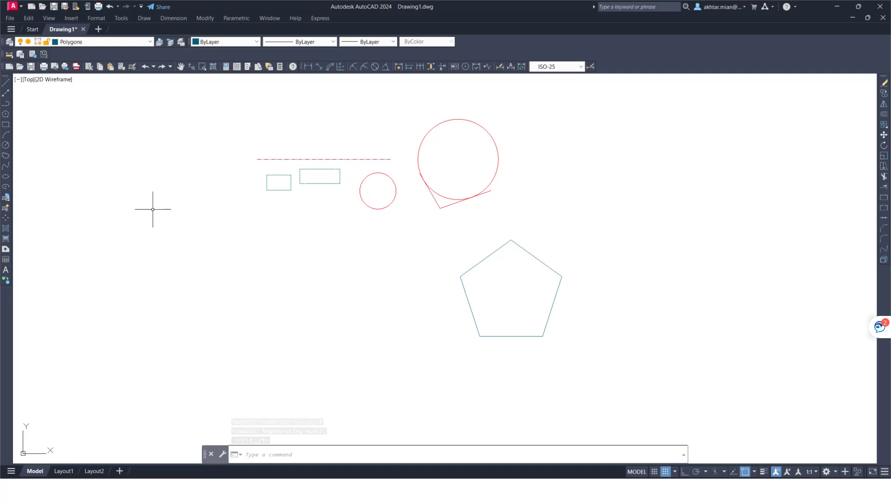
Draw a six-sided polygon inscribed in a circle of radius 4, to the left of the pentagon
{"action": "left_click", "coordinate": [6, 115]}
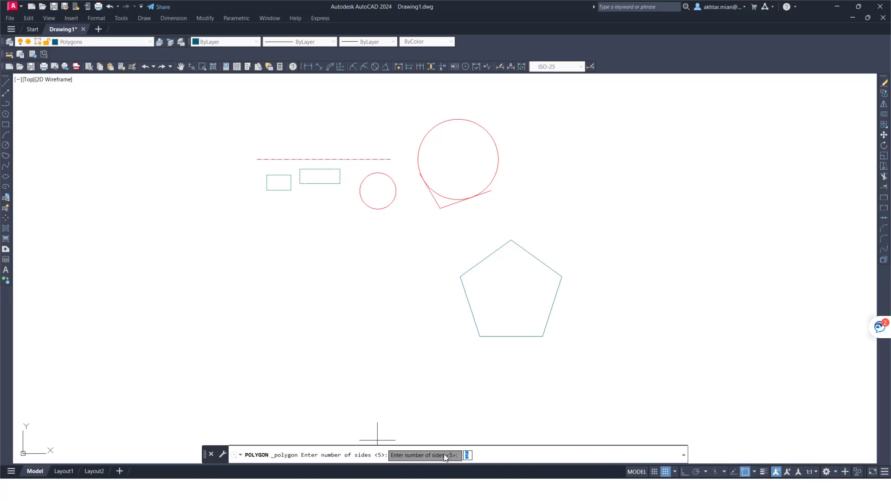
{"action": "type", "text": "6"}
{"action": "key", "text": "Return"}
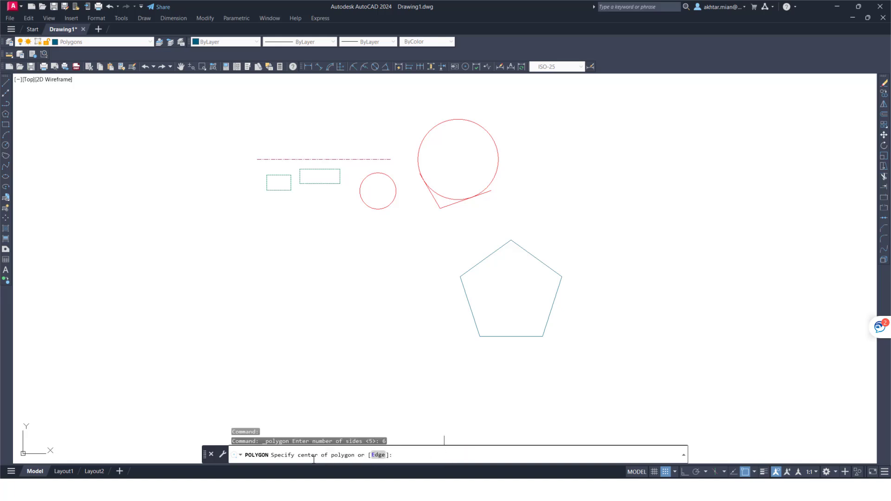
{"action": "left_click", "coordinate": [337, 306]}
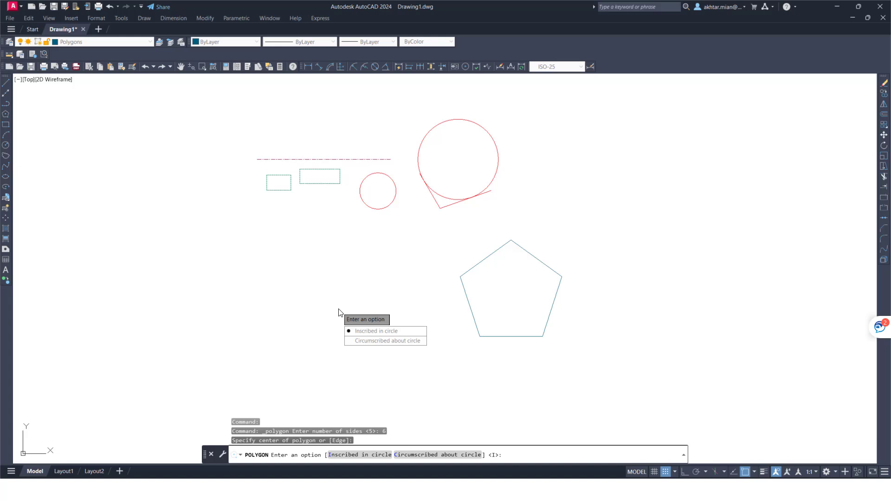
{"action": "type", "text": "i"}
{"action": "key", "text": "Return"}
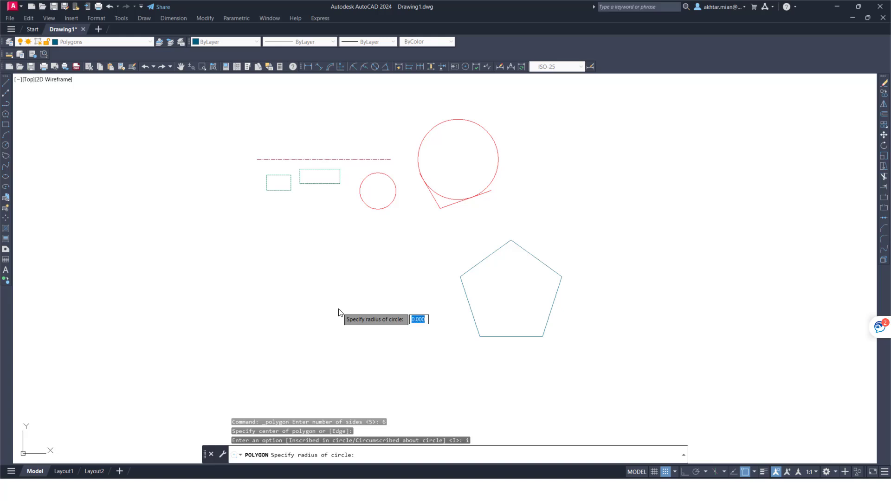
{"action": "type", "text": "4"}
{"action": "key", "text": "Return"}
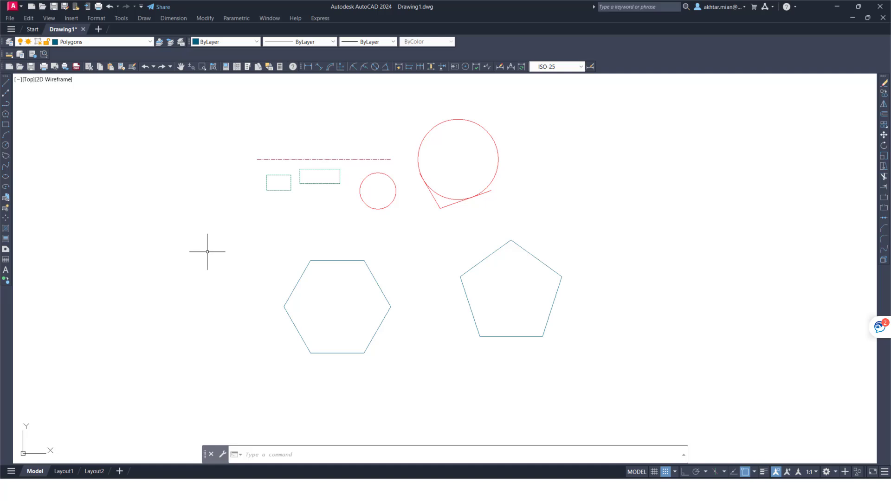
Draw a three-sided polygon inscribed in a circle of radius 4, to the right of the pentagon
{"action": "left_click", "coordinate": [7, 116]}
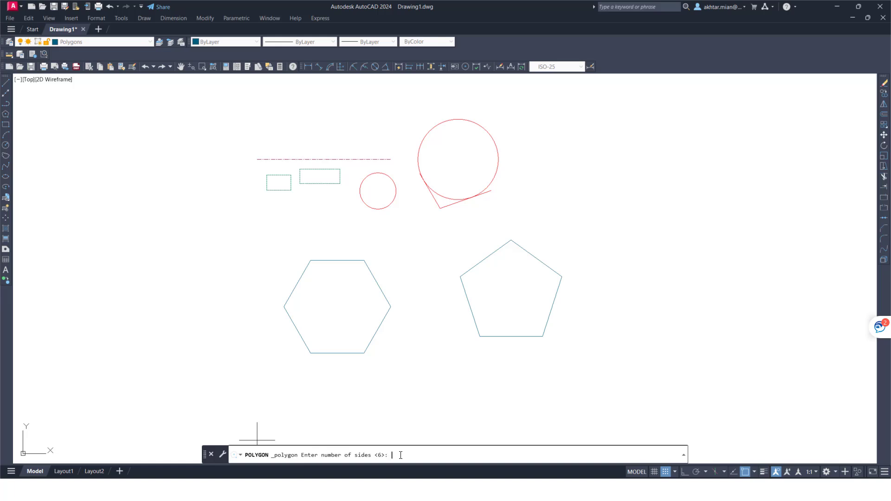
{"action": "type", "text": "3"}
{"action": "key", "text": "Return"}
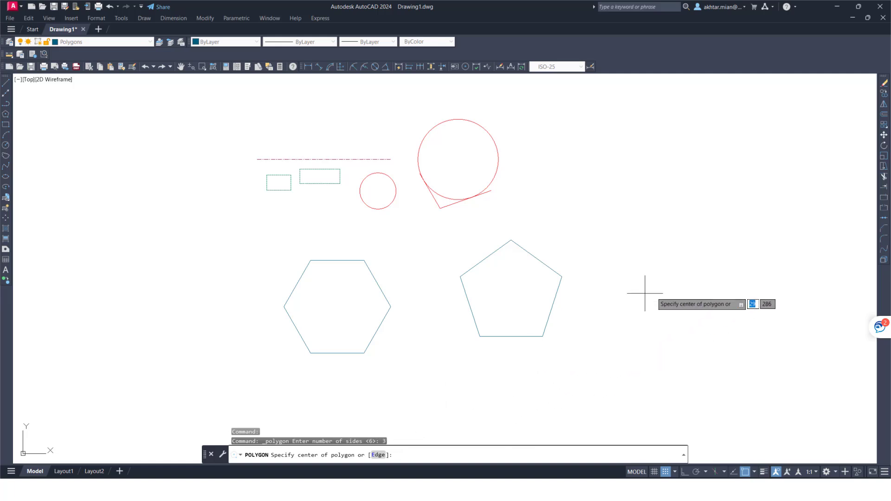
{"action": "left_click", "coordinate": [683, 281]}
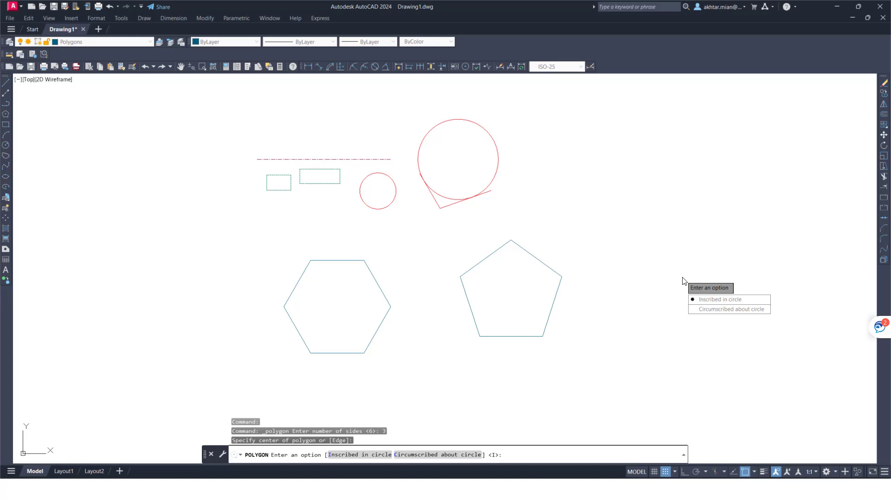
{"action": "type", "text": "i"}
{"action": "key", "text": "Return"}
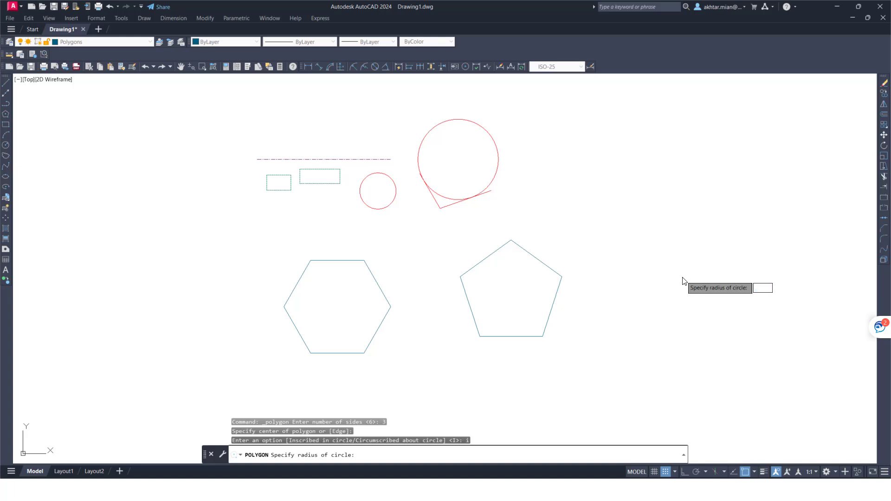
{"action": "type", "text": "4"}
{"action": "key", "text": "Return"}
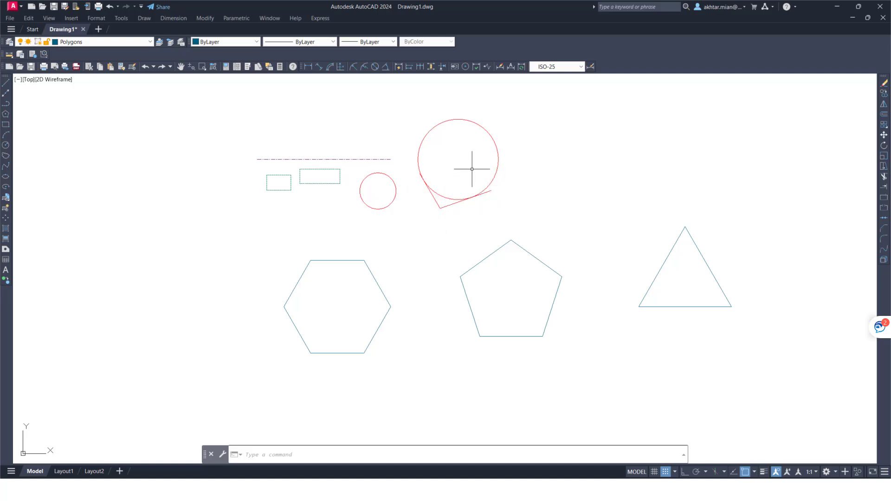
Make Ellipse the current layer
{"action": "left_click", "coordinate": [9, 42]}
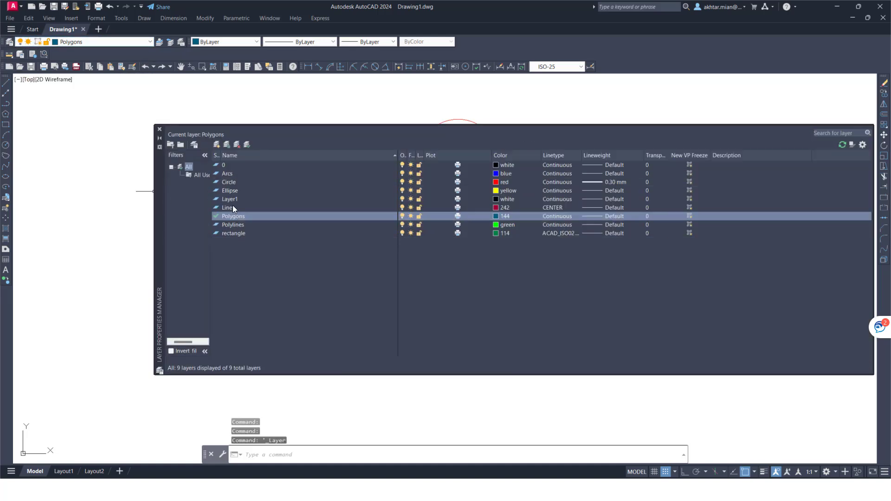
{"action": "double_click", "coordinate": [218, 191]}
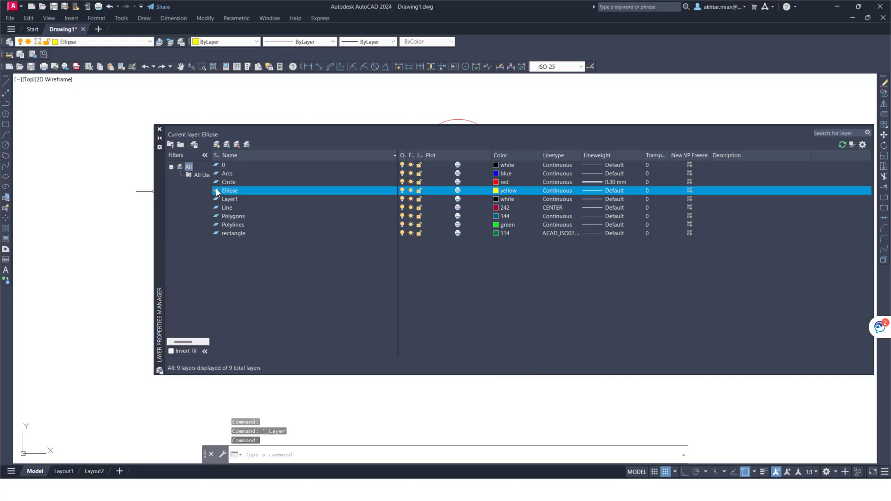
{"action": "left_click", "coordinate": [159, 130]}
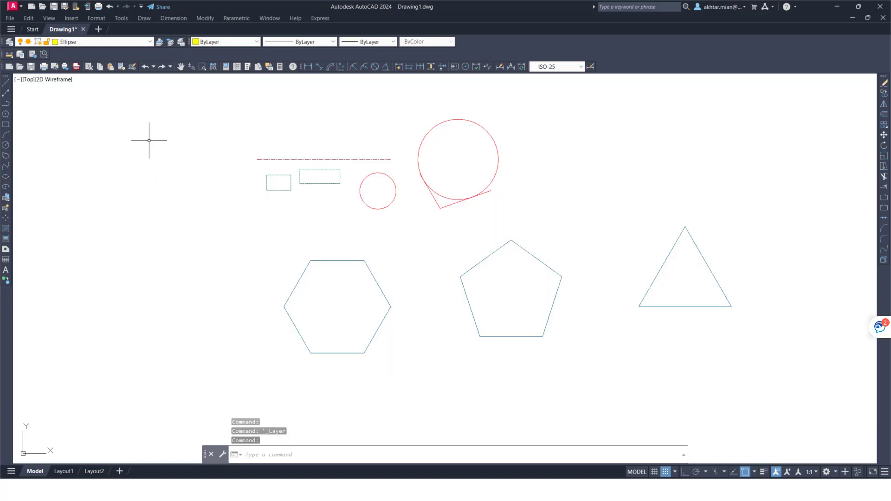
Draw a horizontal ellipse below the hexagon and pentagon by its axis endpoints, with a distance of 3 to the other axis
{"action": "scroll", "coordinate": [293, 201], "scroll_direction": "down", "scroll_amount": 2}
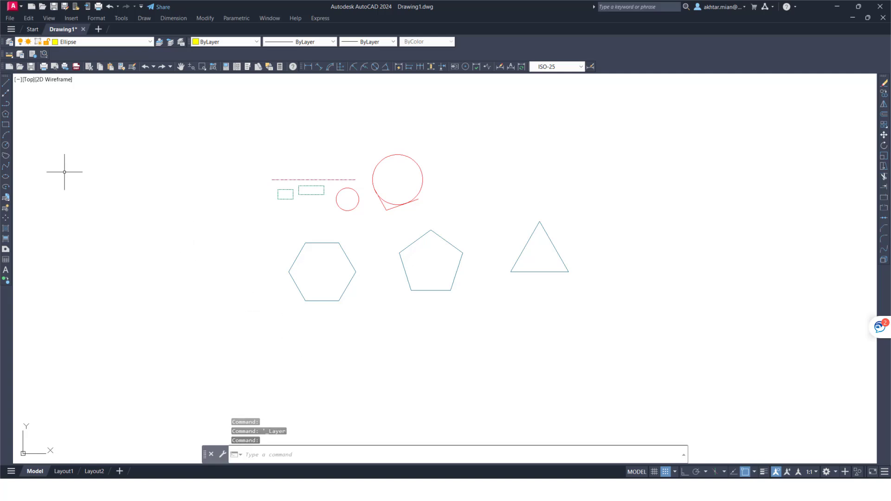
{"action": "left_click", "coordinate": [6, 177]}
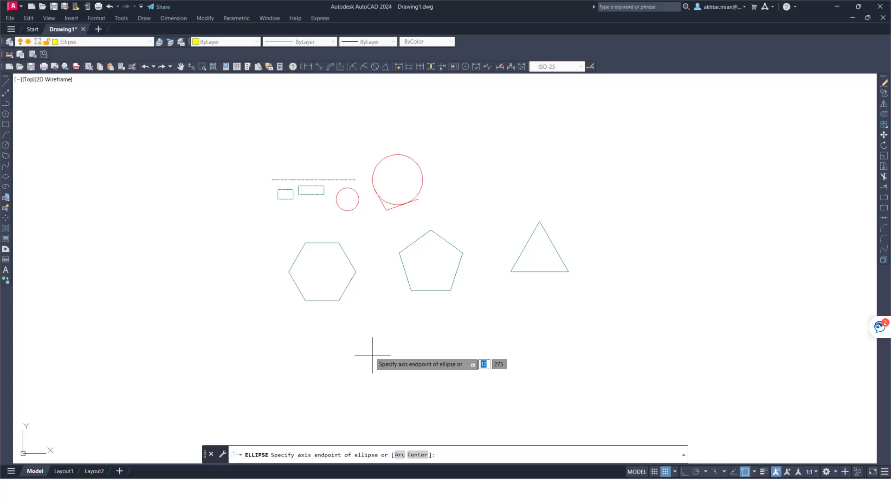
{"action": "left_click", "coordinate": [289, 355]}
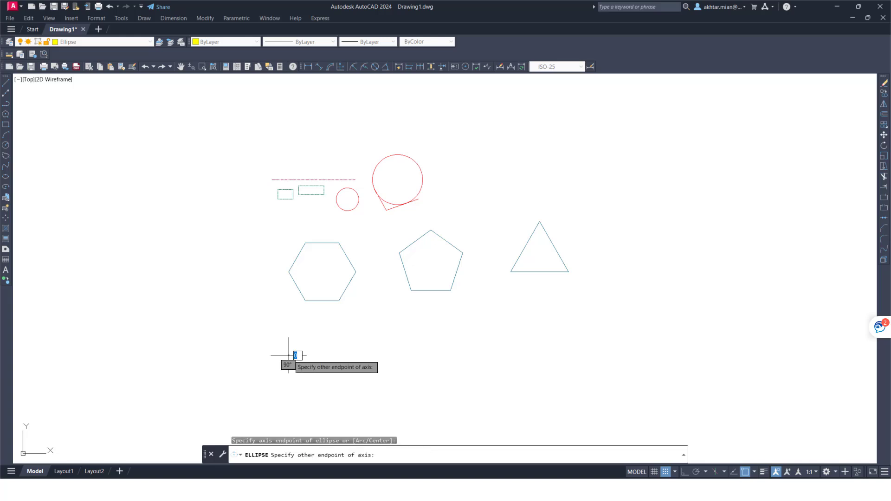
{"action": "left_click", "coordinate": [422, 355]}
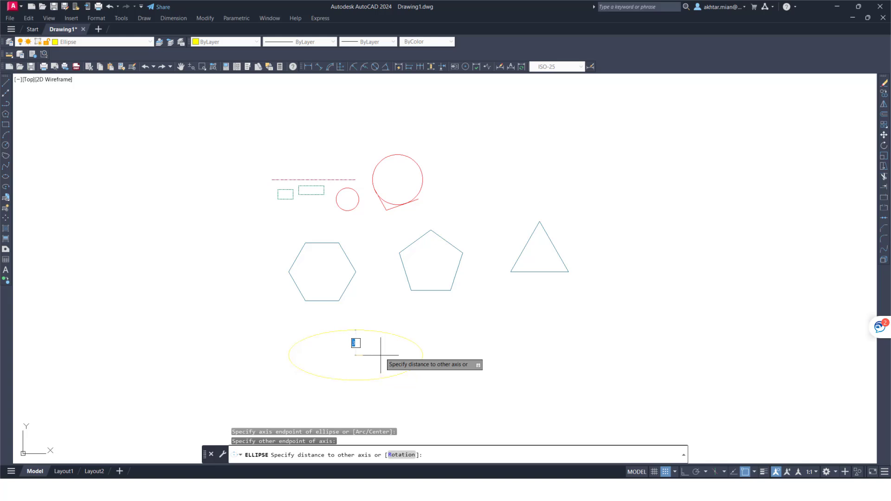
{"action": "type", "text": "3"}
{"action": "key", "text": "Return"}
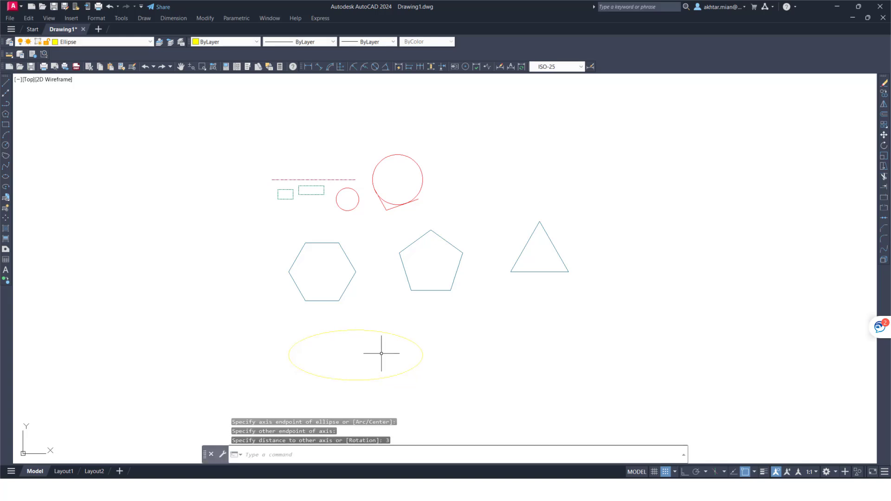
Make Arcs the current layer
{"action": "left_click", "coordinate": [10, 43]}
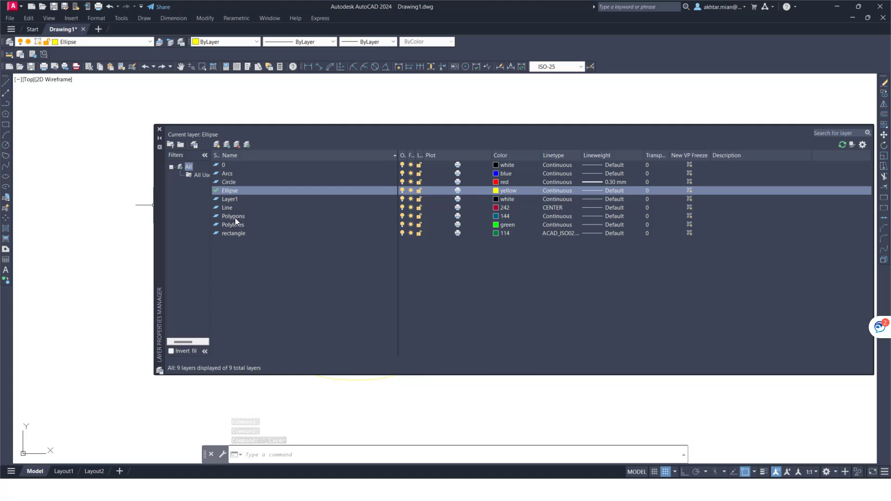
{"action": "left_click", "coordinate": [227, 175]}
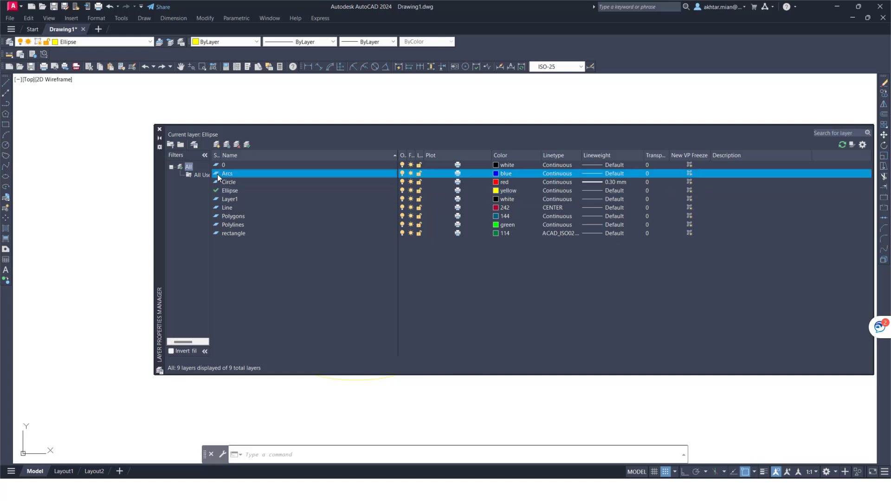
{"action": "double_click", "coordinate": [217, 174]}
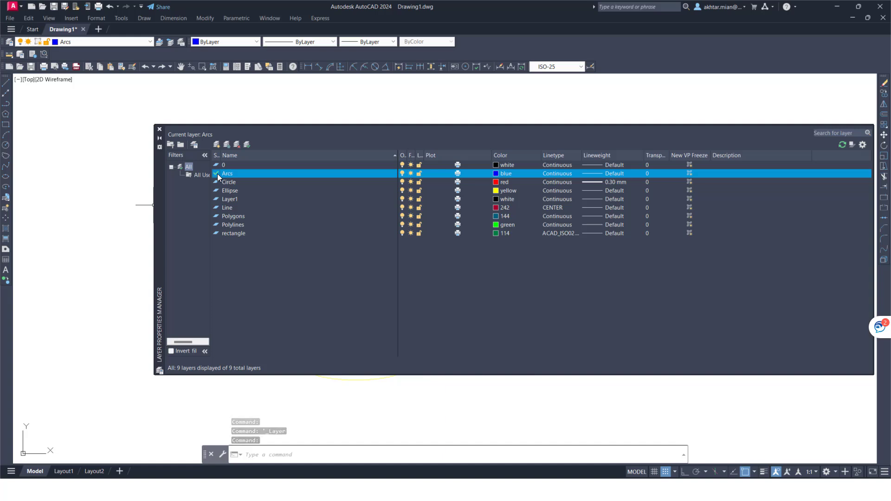
{"action": "left_click", "coordinate": [161, 130]}
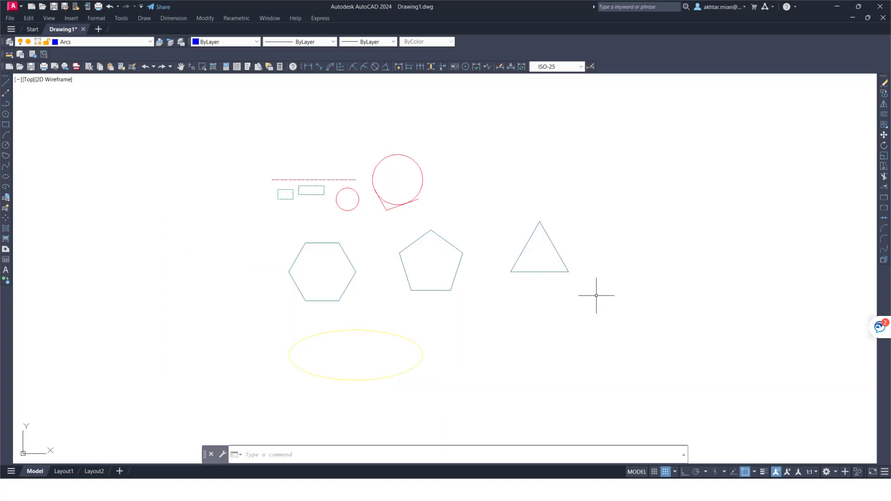
Draw a shallow upward-bulging three-point arc below the triangle, beside the ellipse, with both ends at the same height
{"action": "scroll", "coordinate": [528, 314], "scroll_direction": "up", "scroll_amount": 4}
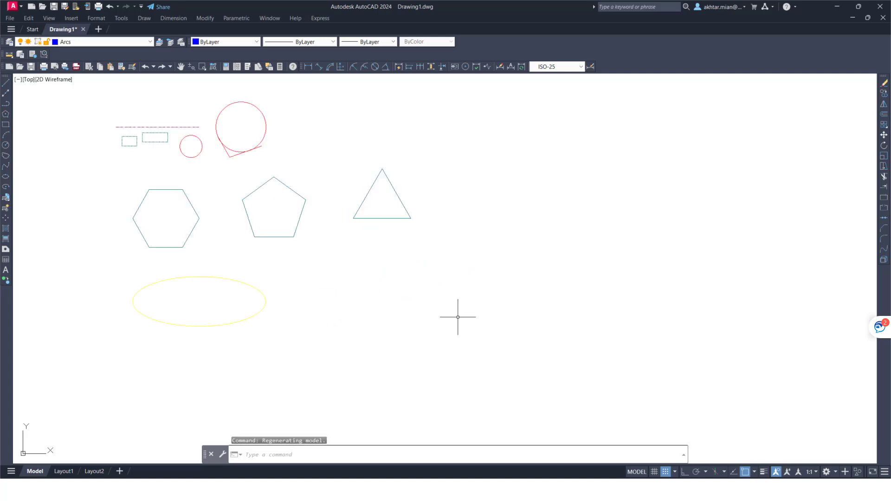
{"action": "left_click", "coordinate": [7, 140]}
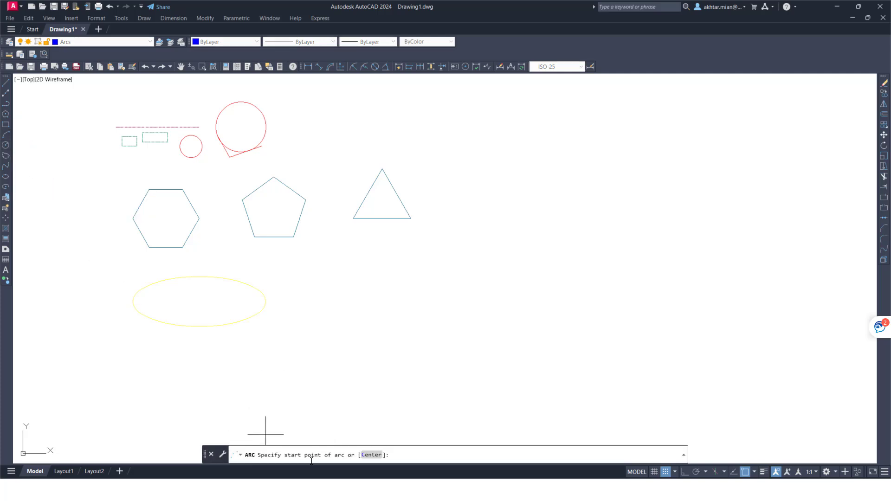
{"action": "left_click", "coordinate": [316, 310]}
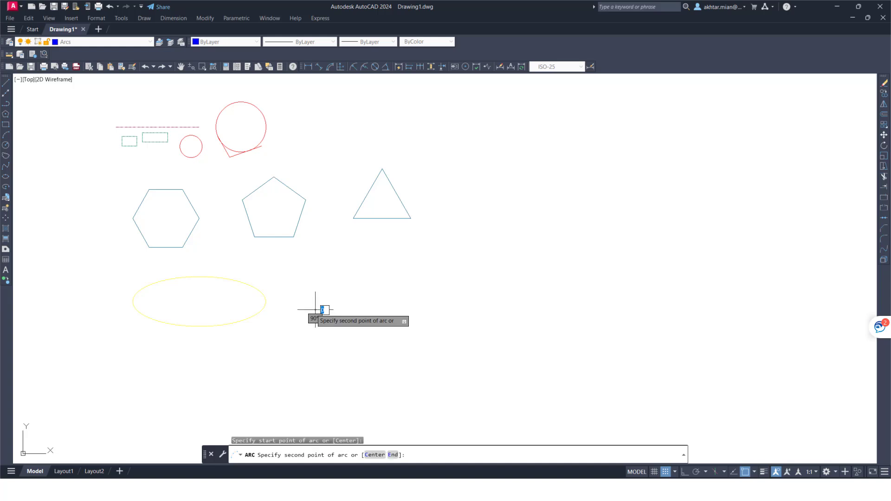
{"action": "left_click", "coordinate": [399, 285]}
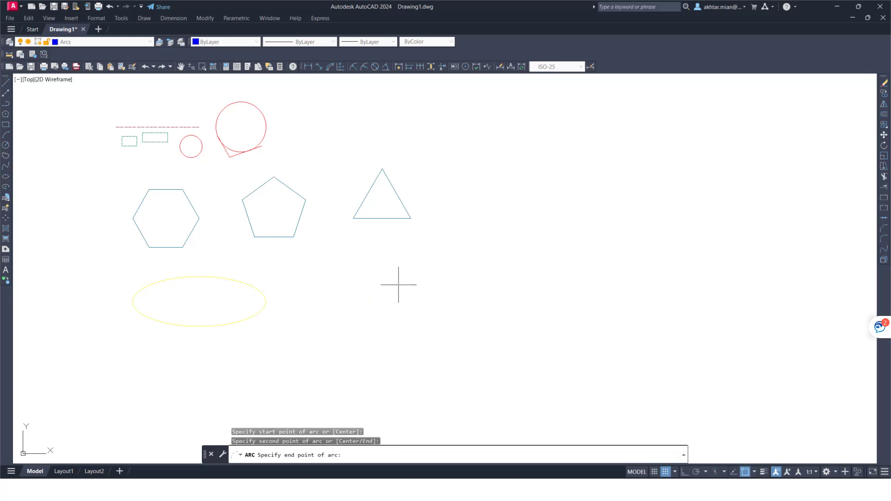
{"action": "left_click", "coordinate": [448, 309]}
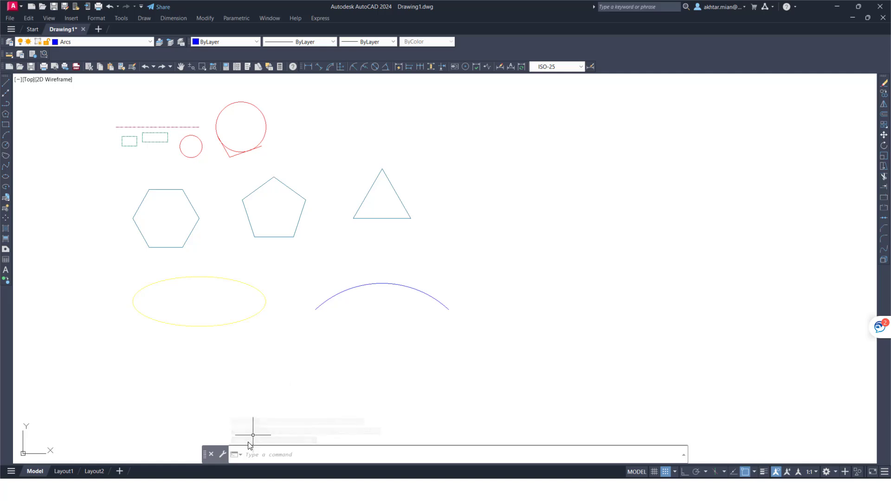
Draw a downward-bulging arc to the right of the triangle using the Center option, with its start point level with the center
{"action": "left_click", "coordinate": [6, 135]}
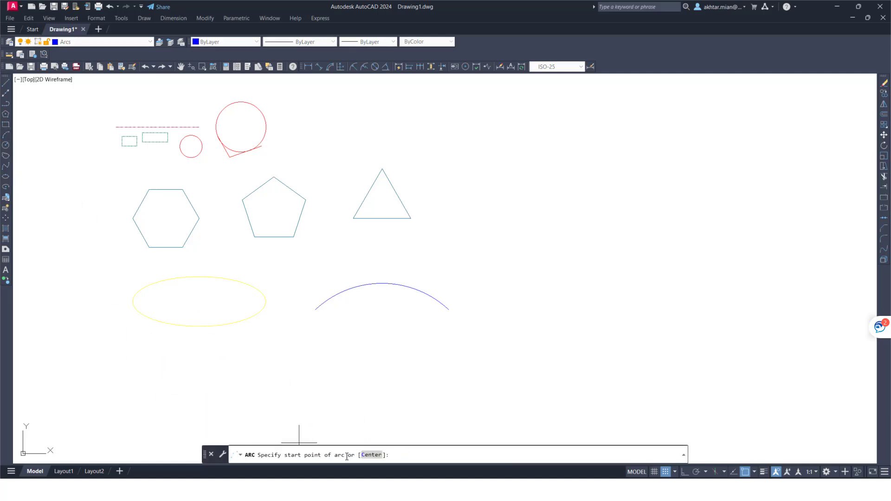
{"action": "left_click", "coordinate": [372, 455]}
{"action": "left_click", "coordinate": [549, 226]}
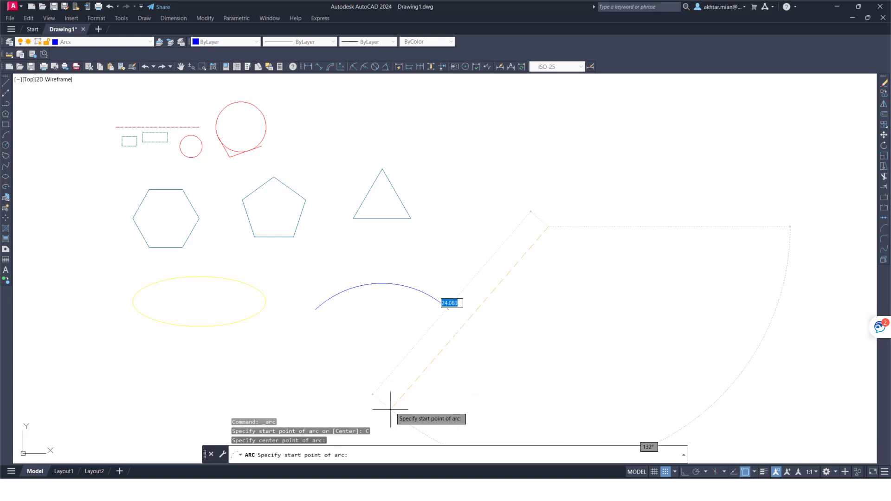
{"action": "left_click", "coordinate": [482, 227]}
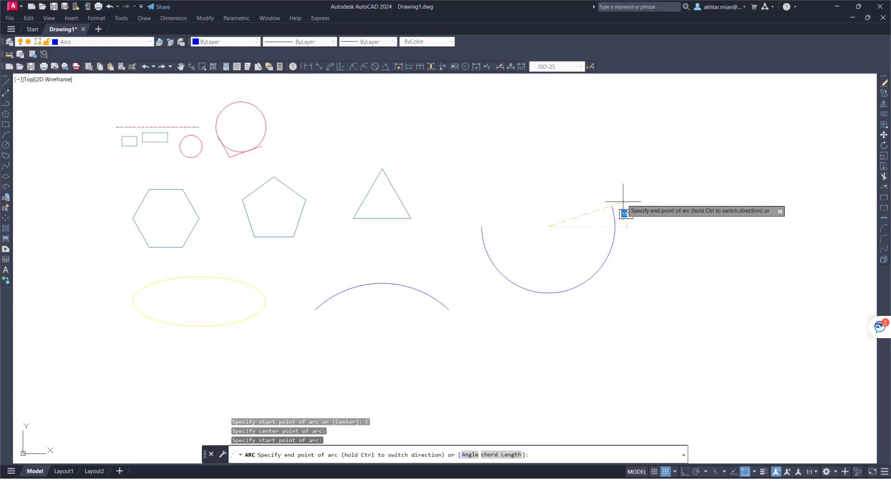
{"action": "left_click", "coordinate": [592, 275]}
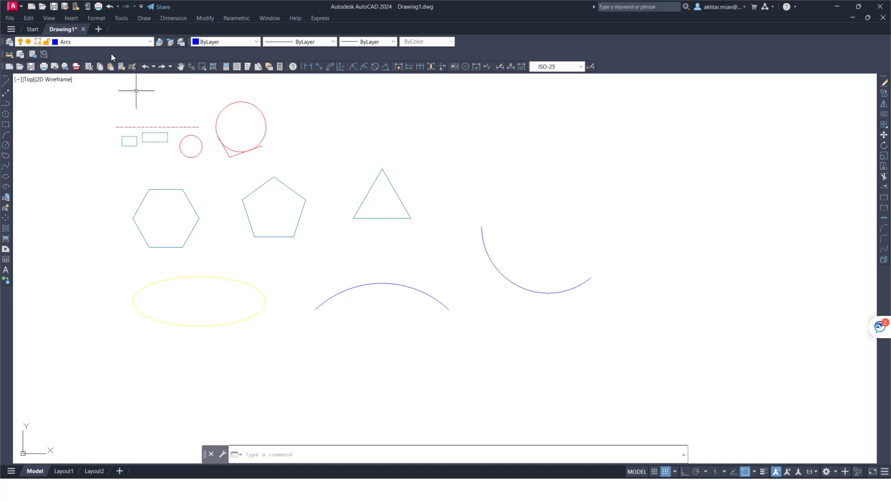
Add a new layer based on Polylines, keeping its default name, and make Polylines the current layer
{"action": "left_click", "coordinate": [10, 42]}
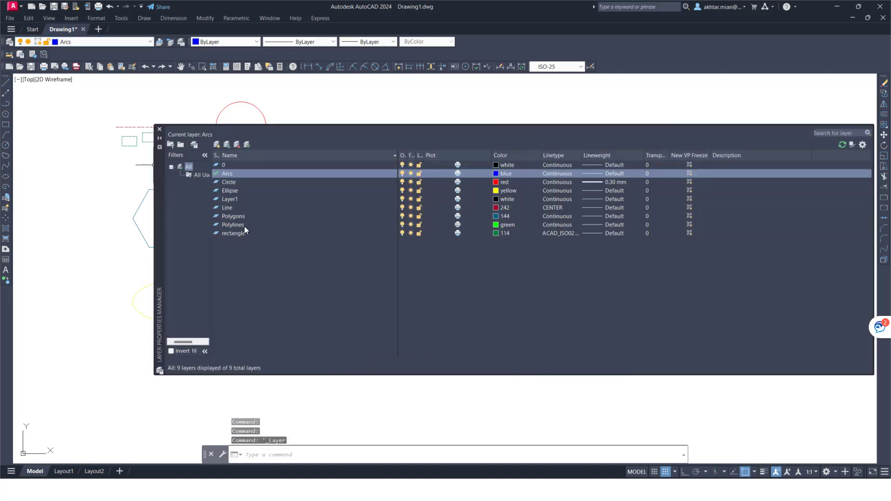
{"action": "left_click", "coordinate": [253, 228]}
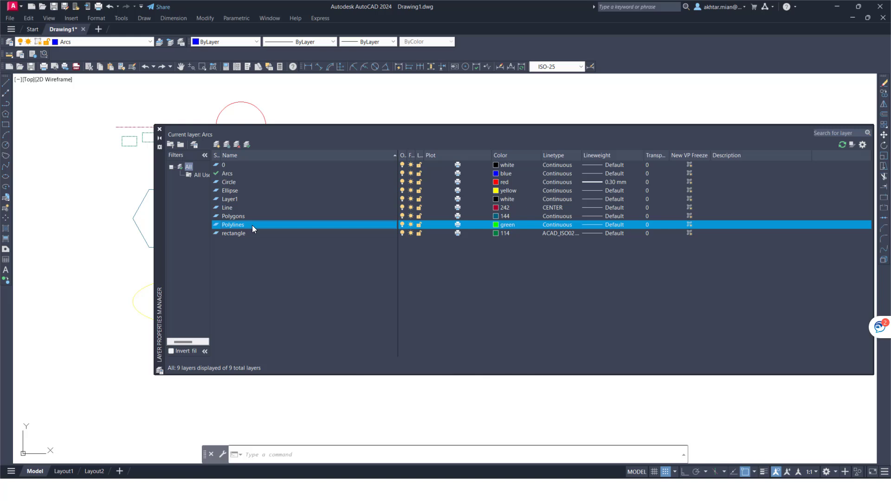
{"action": "left_click", "coordinate": [216, 144]}
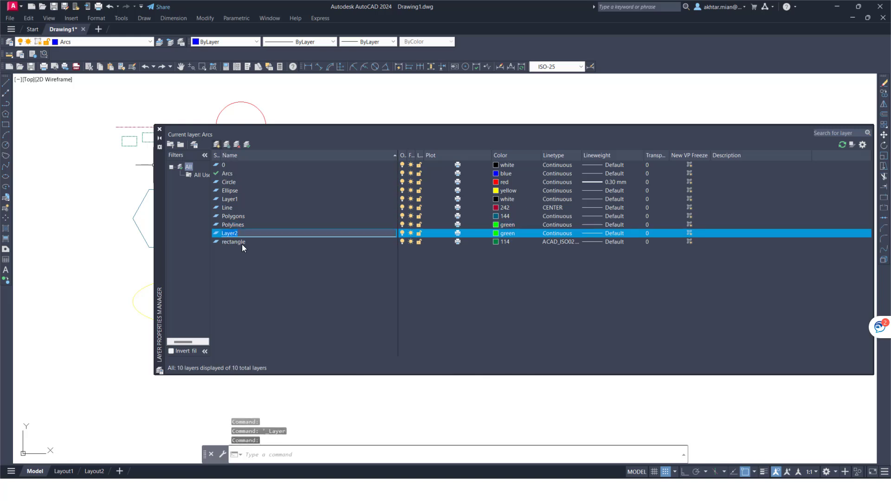
{"action": "left_click", "coordinate": [225, 223]}
{"action": "double_click", "coordinate": [213, 224]}
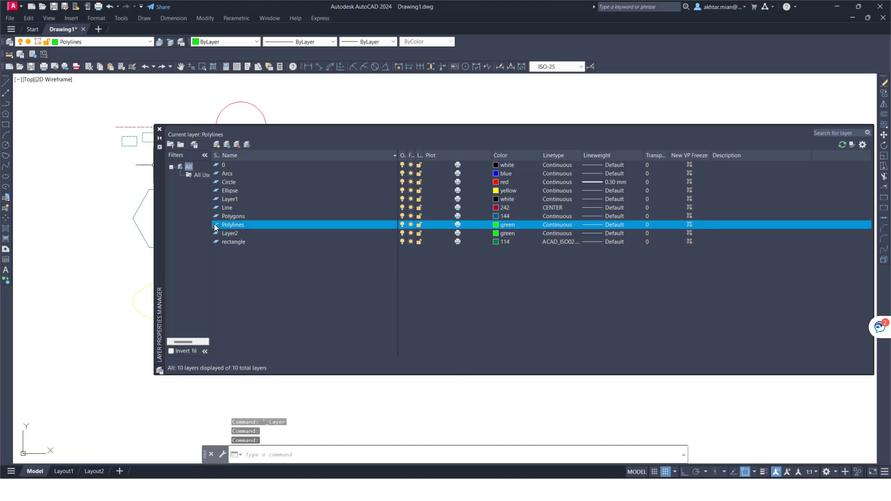
Set the Polylines layer's color to white, index color 7
{"action": "left_click", "coordinate": [496, 225]}
{"action": "left_click", "coordinate": [354, 317]}
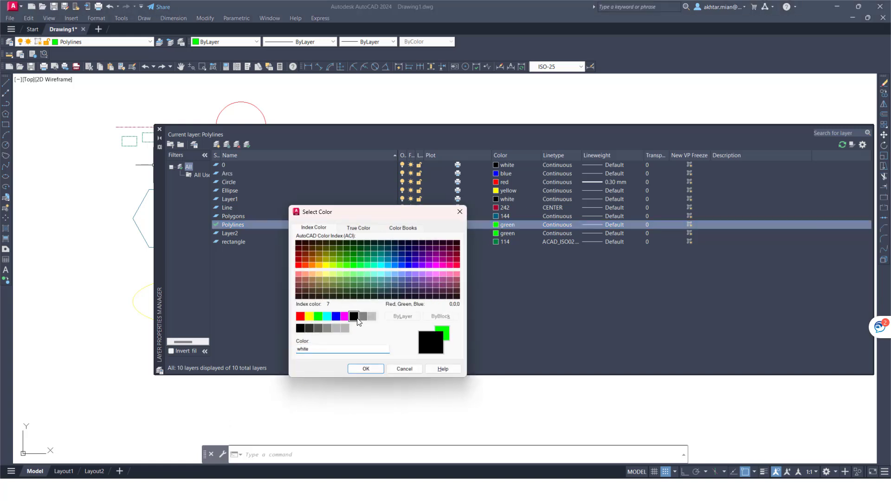
{"action": "left_click", "coordinate": [366, 370]}
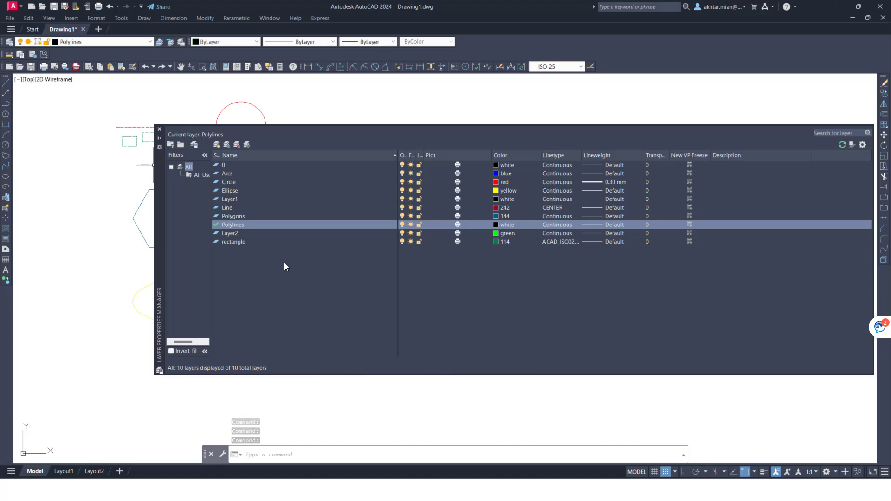
{"action": "left_click", "coordinate": [159, 129]}
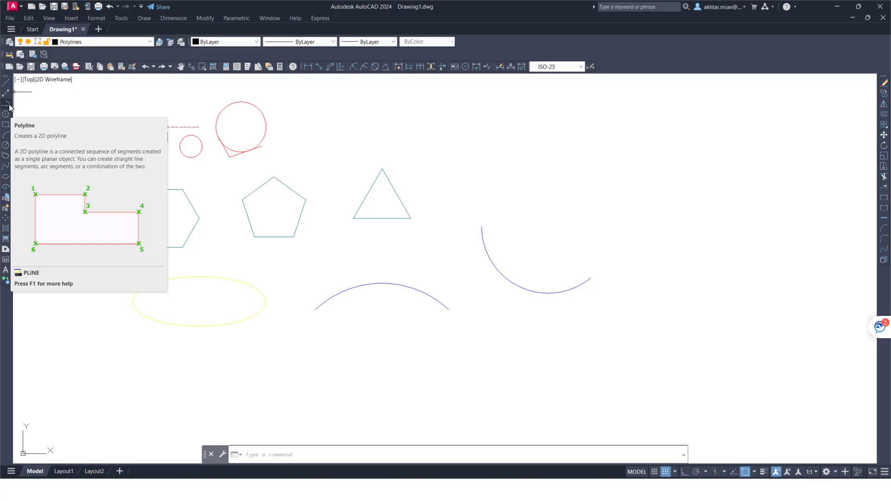
Turn on the grid display and draw a closed L-shaped polyline of six straight segments below the ellipse and arcs
{"action": "left_click", "coordinate": [9, 104]}
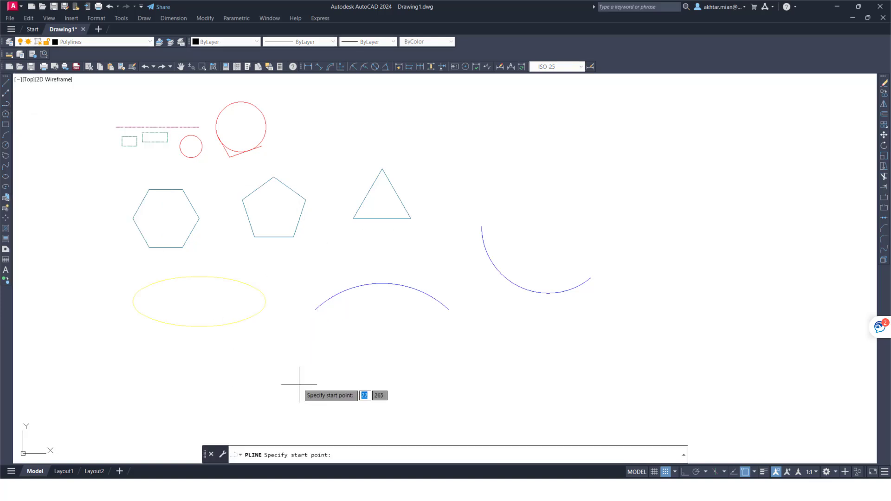
{"action": "scroll", "coordinate": [398, 219], "scroll_direction": "down", "scroll_amount": 2}
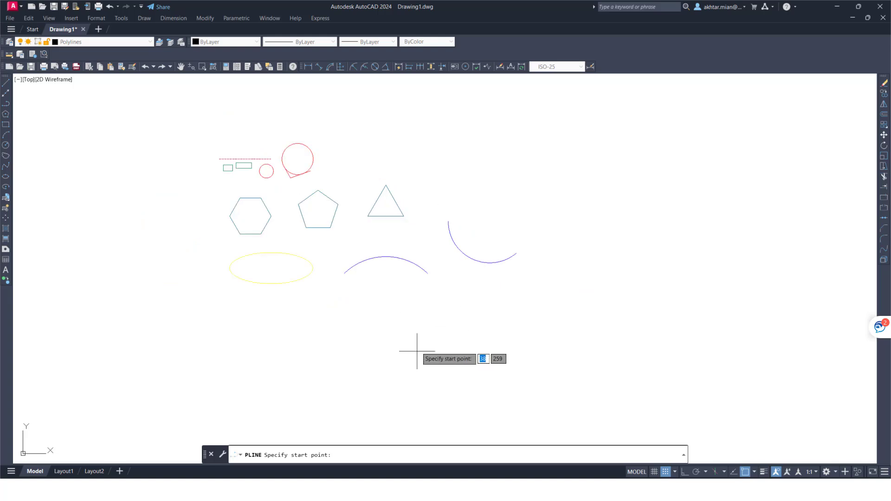
{"action": "left_click", "coordinate": [654, 472]}
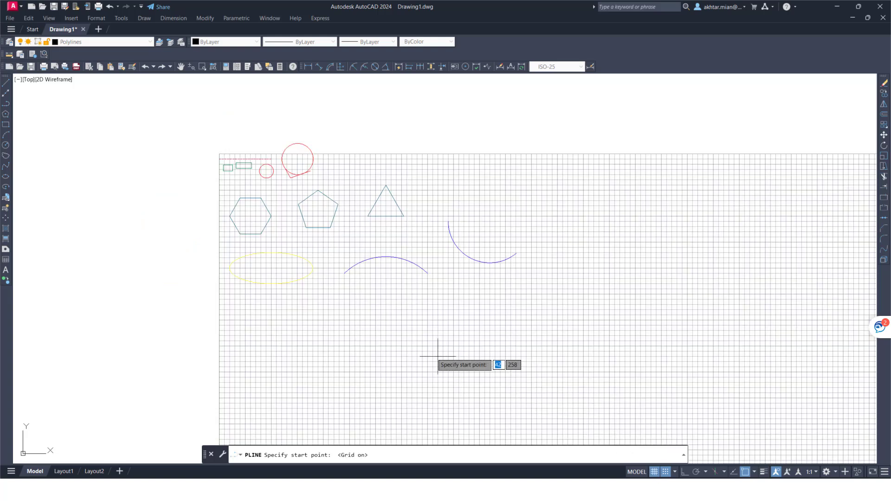
{"action": "left_click", "coordinate": [334, 341]}
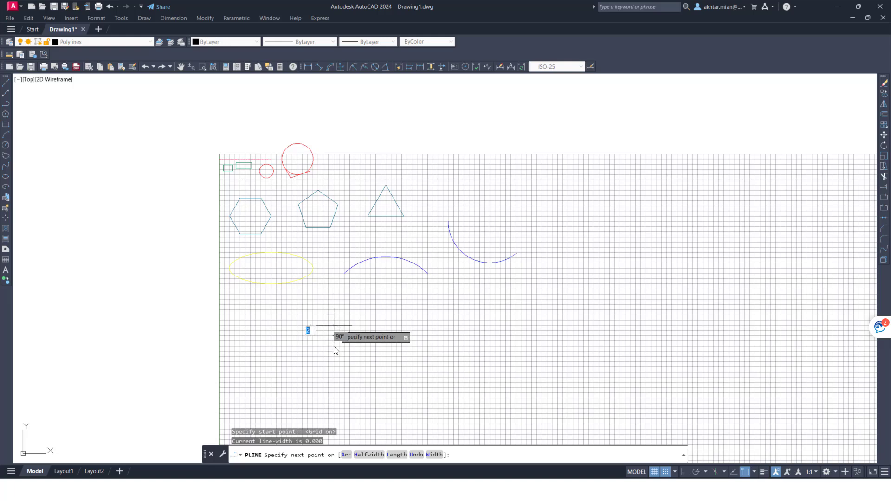
{"action": "left_click", "coordinate": [334, 383]}
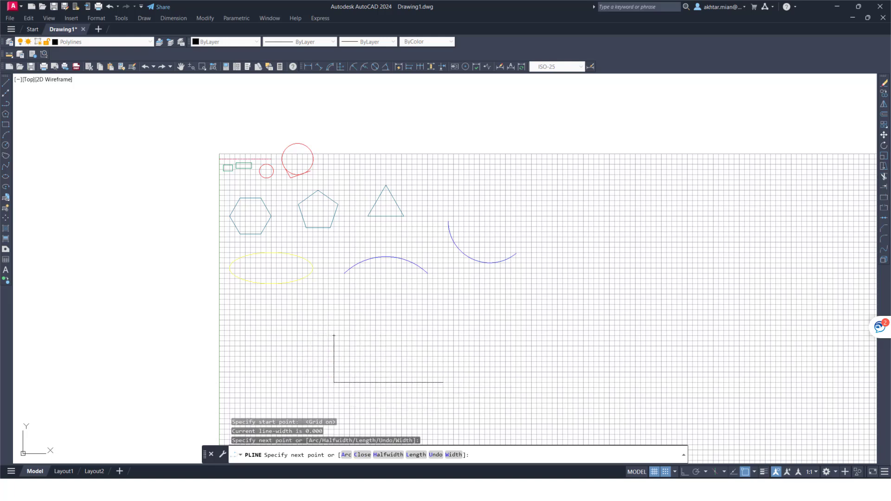
{"action": "left_click", "coordinate": [443, 383]}
{"action": "left_click", "coordinate": [443, 357]}
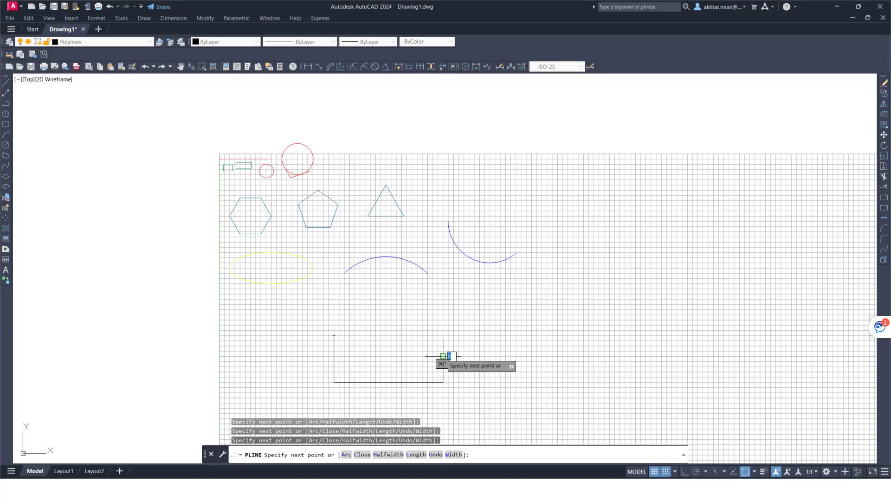
{"action": "left_click", "coordinate": [391, 357]}
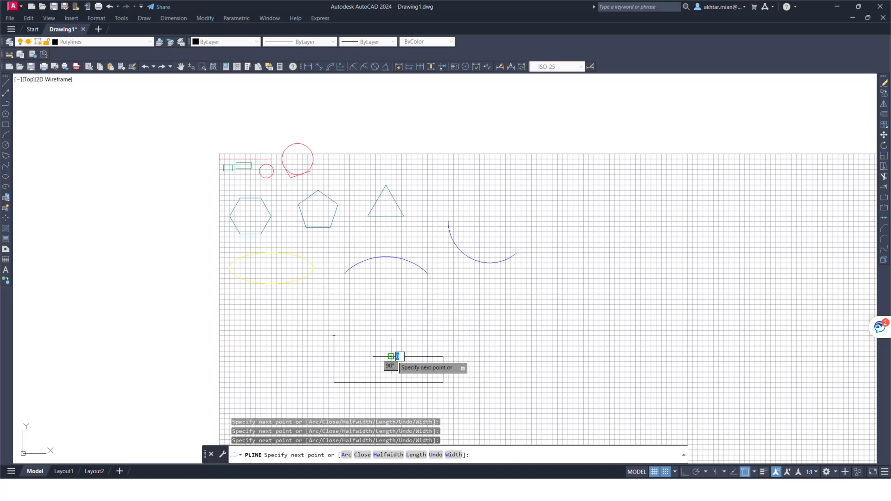
{"action": "left_click", "coordinate": [391, 336]}
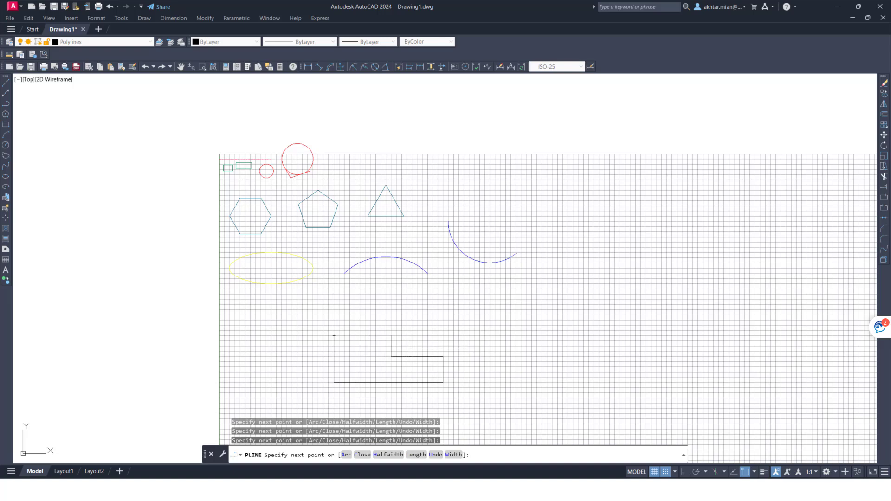
{"action": "left_click", "coordinate": [334, 336]}
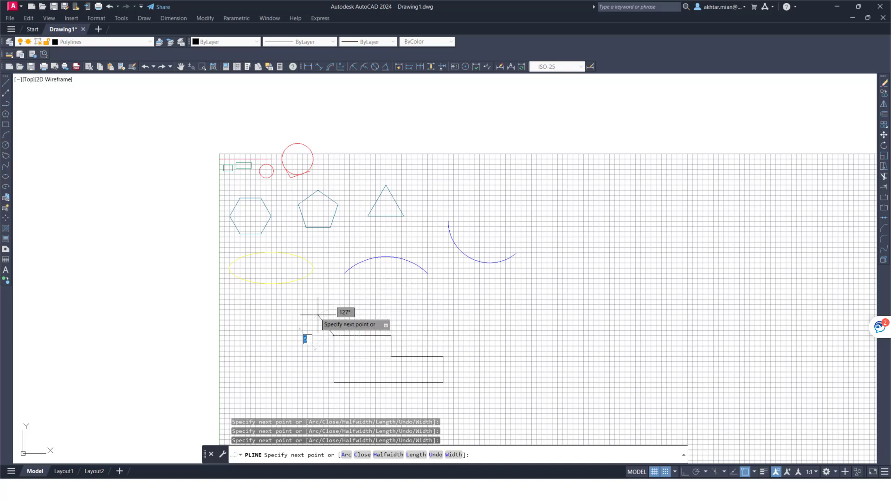
{"action": "left_click", "coordinate": [318, 315]}
{"action": "key", "text": "Escape"}
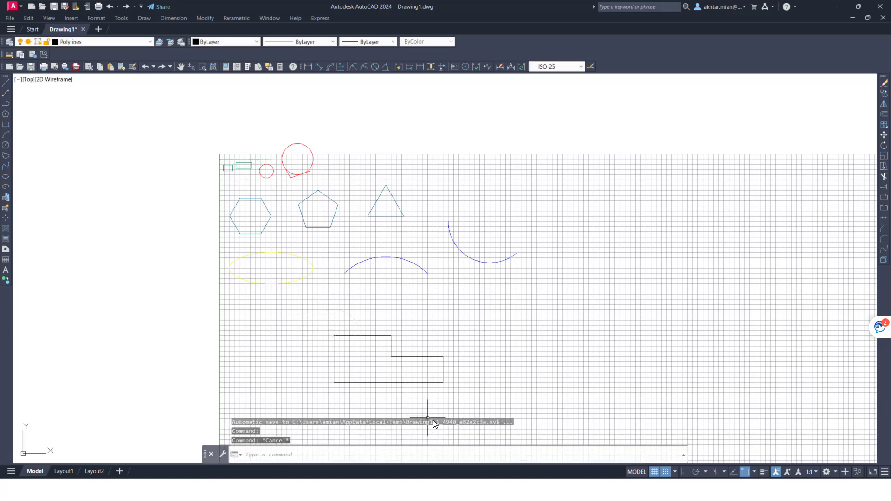
Select the L-shaped polyline to check whether its segments form a single object, and clear the selection
{"action": "scroll", "coordinate": [414, 404], "scroll_direction": "up", "scroll_amount": 4}
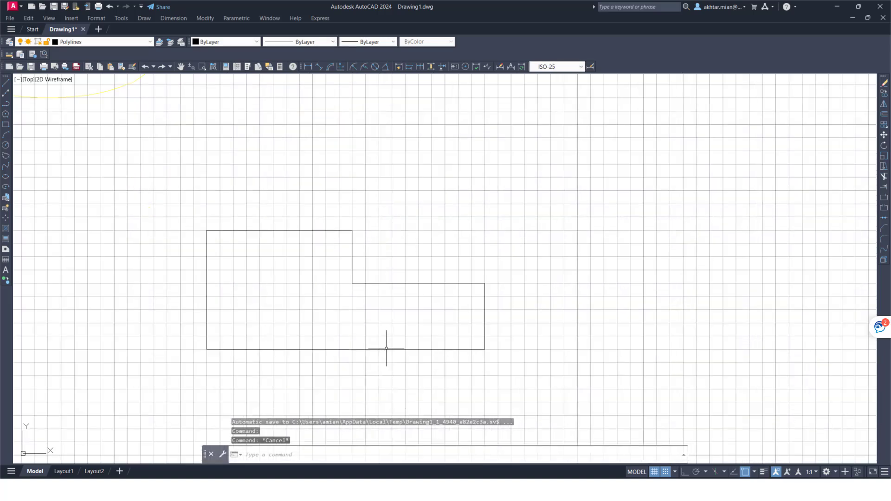
{"action": "left_click", "coordinate": [386, 349]}
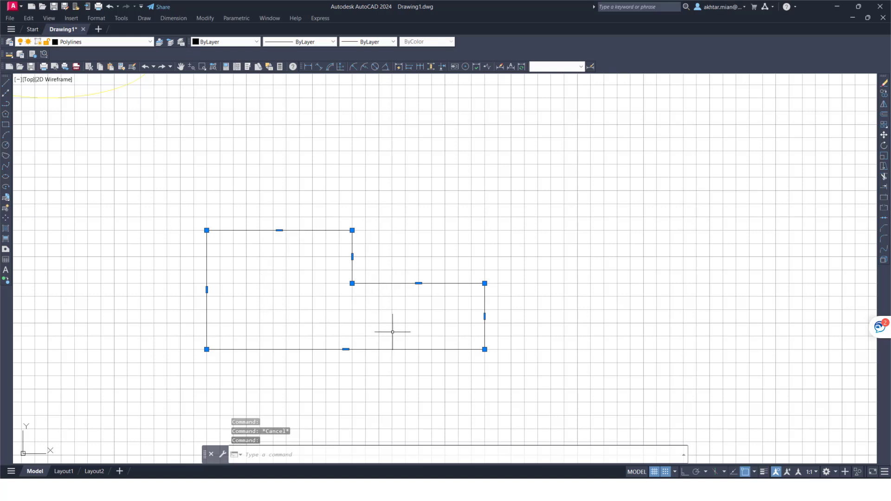
{"action": "key", "text": "Escape"}
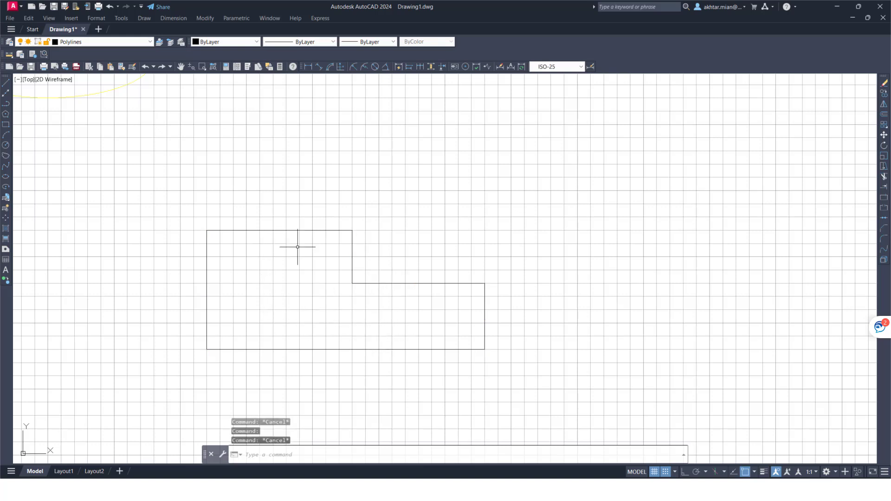
{"action": "scroll", "coordinate": [378, 353], "scroll_direction": "down", "scroll_amount": 2}
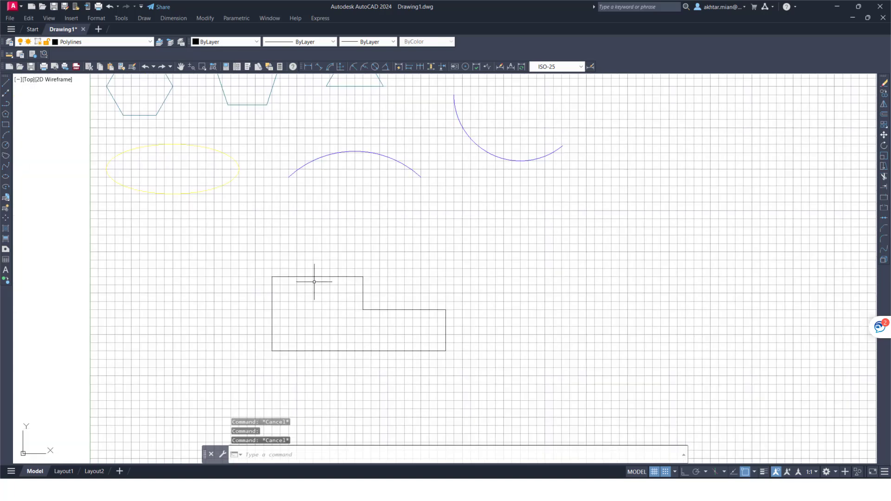
{"action": "scroll", "coordinate": [344, 327], "scroll_direction": "down", "scroll_amount": 4}
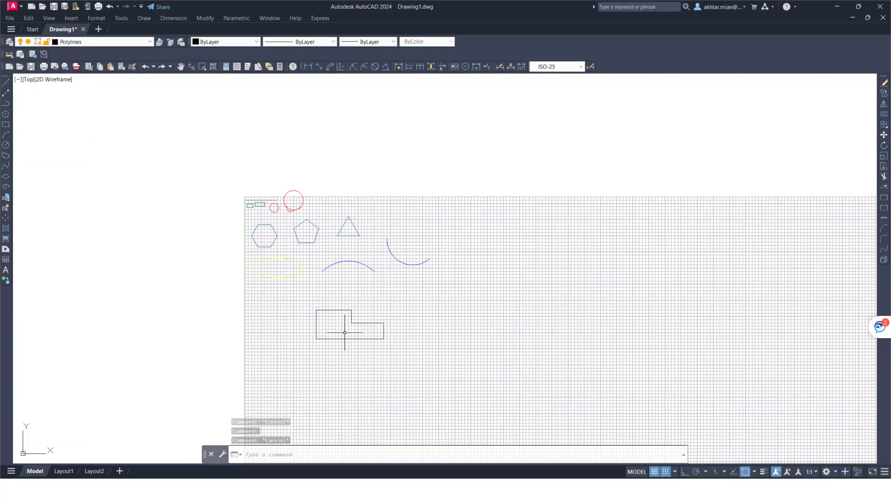
Select the red centerline above the two rectangles to inspect its grips, and clear the selection
{"action": "scroll", "coordinate": [291, 219], "scroll_direction": "up", "scroll_amount": 4}
{"action": "scroll", "coordinate": [255, 191], "scroll_direction": "up", "scroll_amount": 4}
{"action": "scroll", "coordinate": [180, 151], "scroll_direction": "up", "scroll_amount": 2}
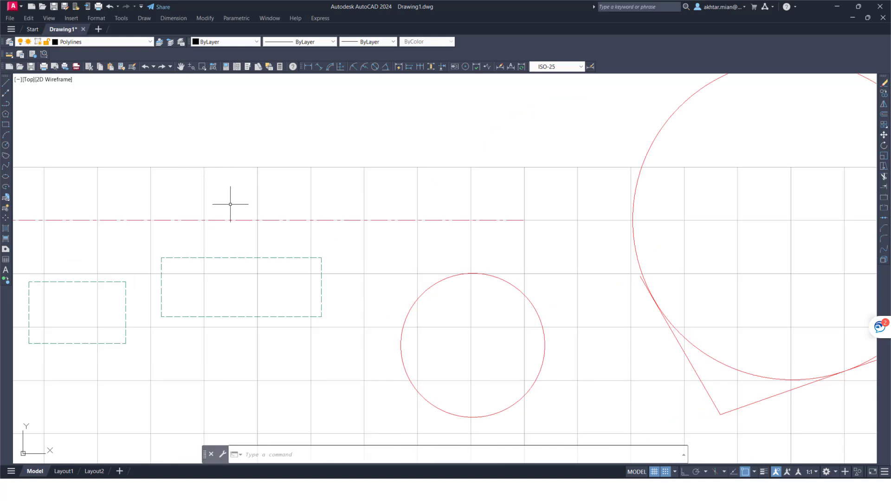
{"action": "left_click", "coordinate": [240, 220]}
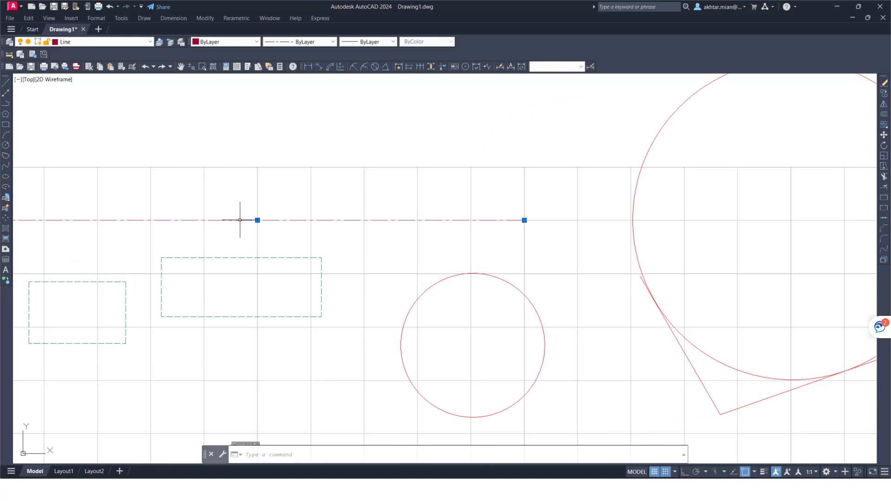
{"action": "key", "text": "Escape"}
{"action": "scroll", "coordinate": [338, 237], "scroll_direction": "down", "scroll_amount": 4}
{"action": "scroll", "coordinate": [338, 237], "scroll_direction": "down", "scroll_amount": 4}
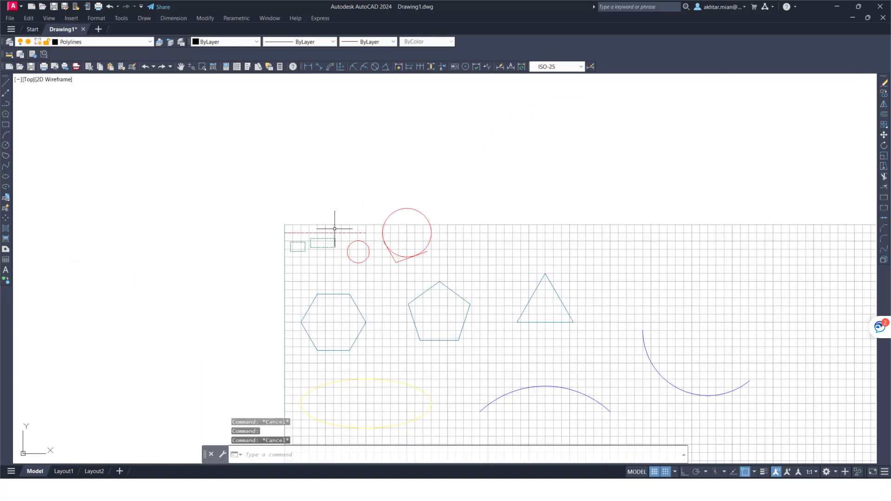
Draw a closed inverted-L outline of six separate straight lines to the right of the L-shaped polyline, using the Line command
{"action": "scroll", "coordinate": [349, 270], "scroll_direction": "down", "scroll_amount": 4}
{"action": "scroll", "coordinate": [507, 408], "scroll_direction": "up", "scroll_amount": 2}
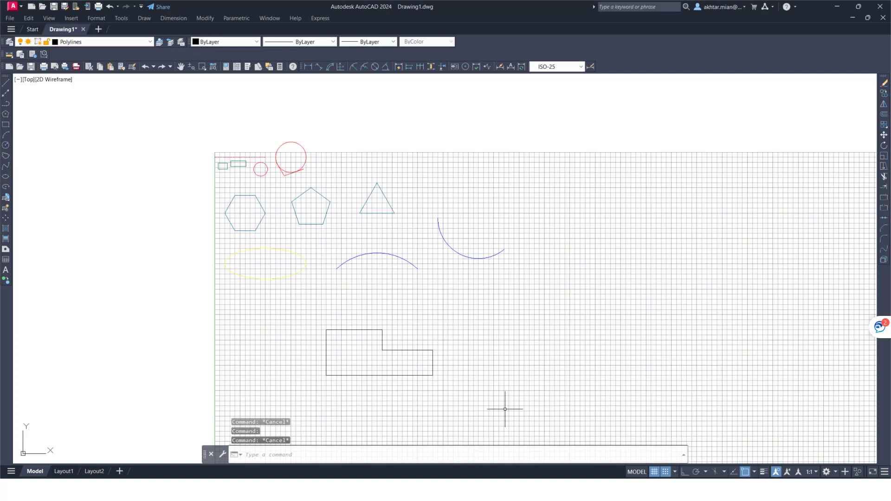
{"action": "scroll", "coordinate": [487, 400], "scroll_direction": "up", "scroll_amount": 2}
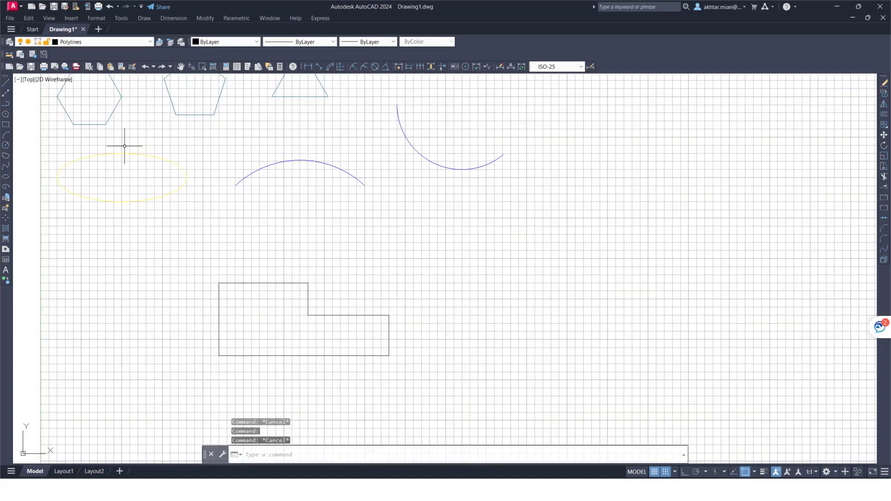
{"action": "left_click", "coordinate": [6, 84]}
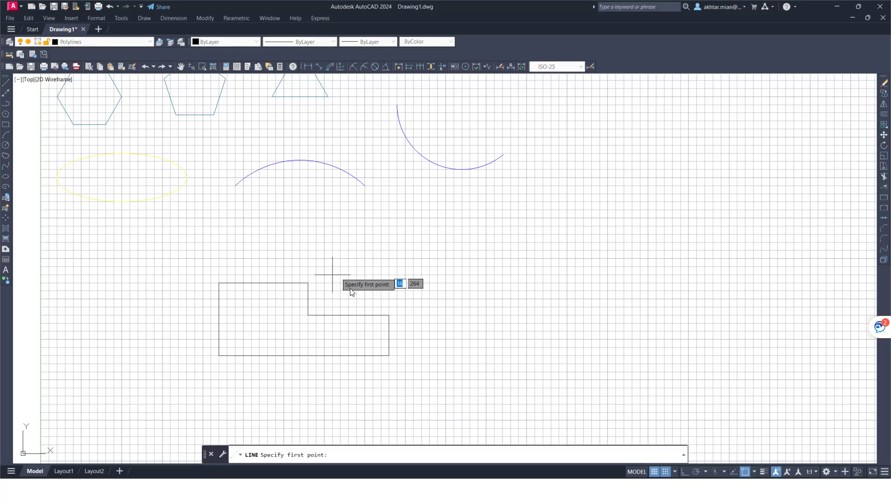
{"action": "left_click", "coordinate": [438, 315]}
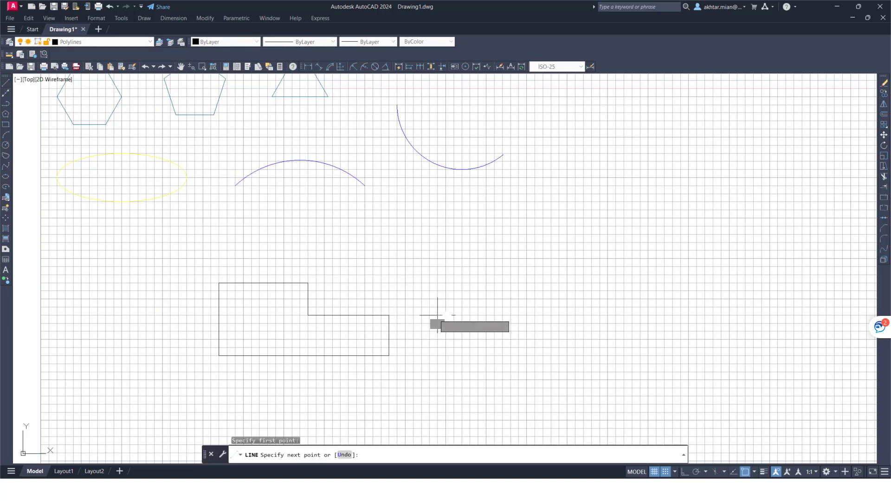
{"action": "left_click", "coordinate": [527, 316]}
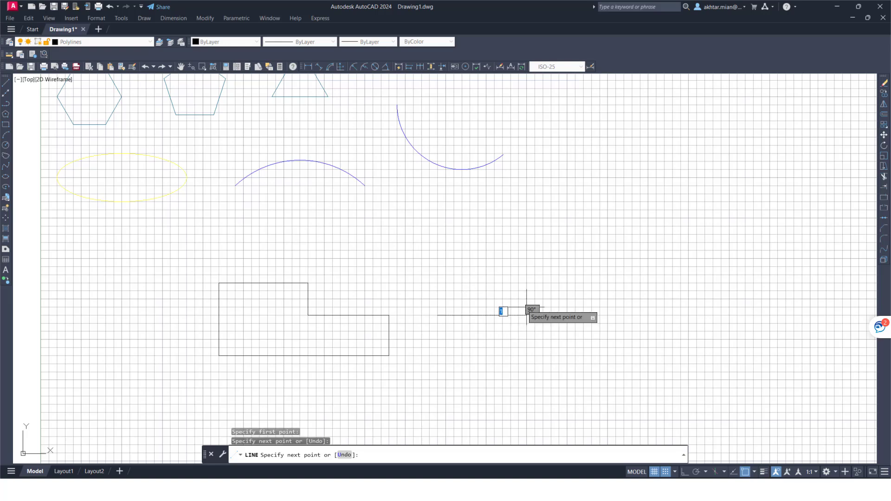
{"action": "left_click", "coordinate": [527, 267]}
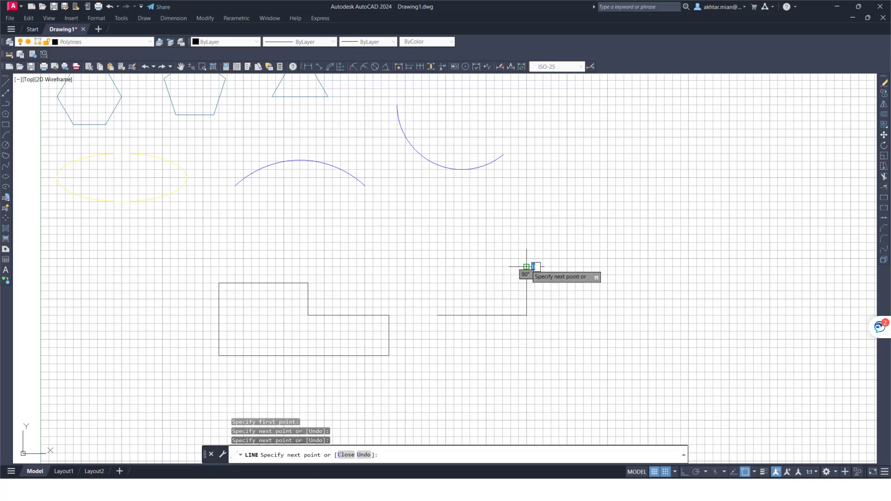
{"action": "left_click", "coordinate": [405, 267]}
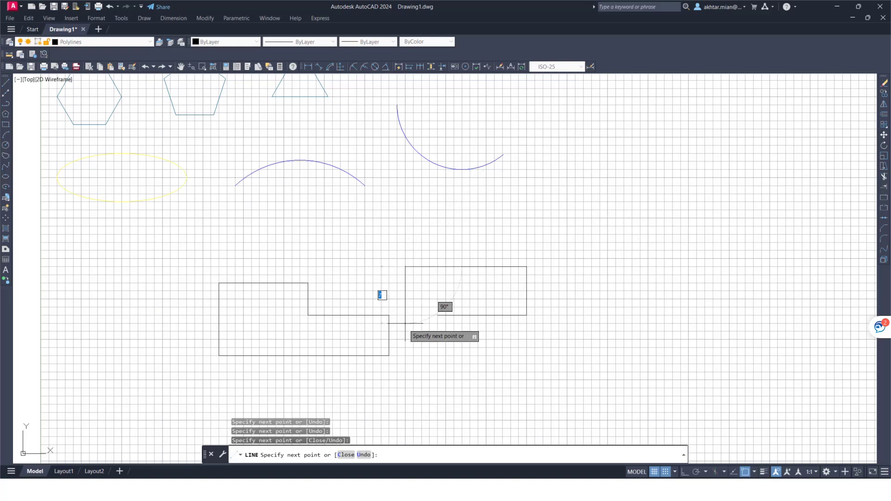
{"action": "left_click", "coordinate": [405, 355]}
{"action": "left_click", "coordinate": [438, 356]}
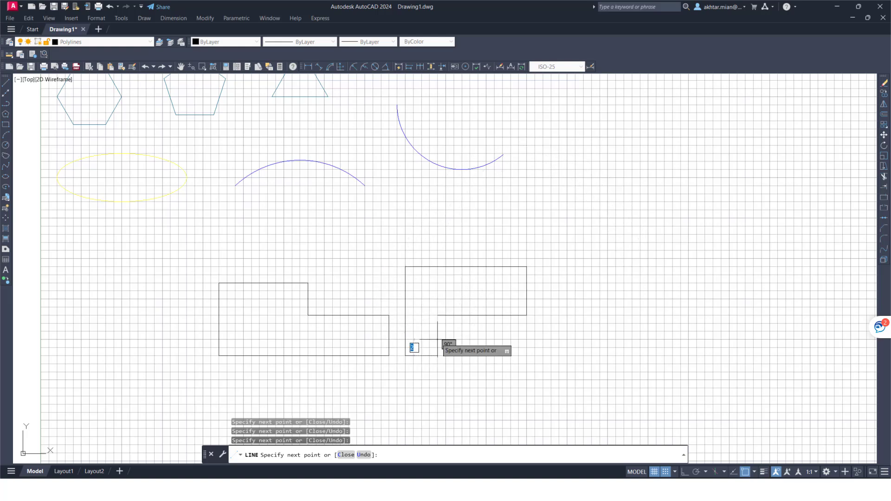
{"action": "left_click", "coordinate": [438, 315]}
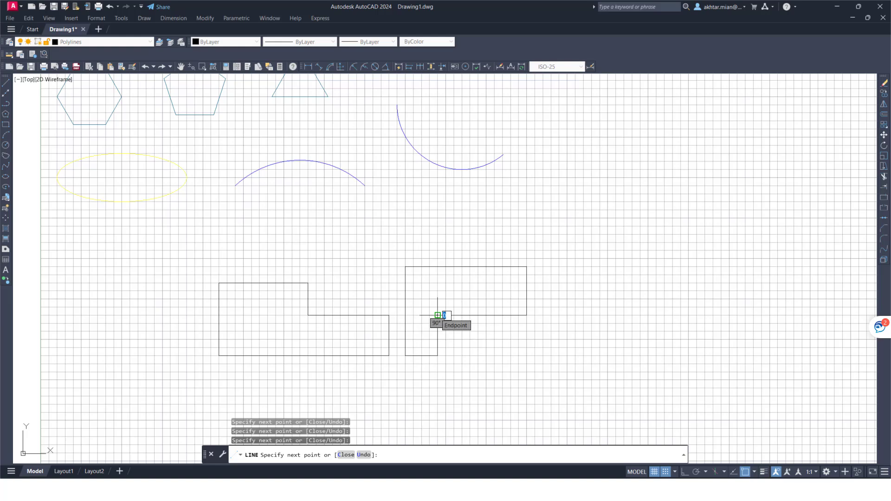
{"action": "key", "text": "Escape"}
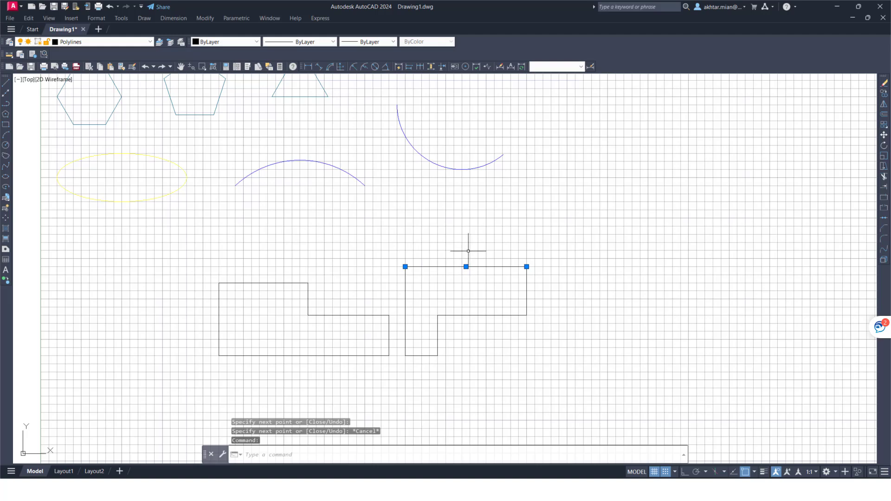
Select individual segments of the line-drawn outline and the L-shaped polyline to compare how each is grouped, clearing each selection
{"action": "left_click", "coordinate": [526, 296]}
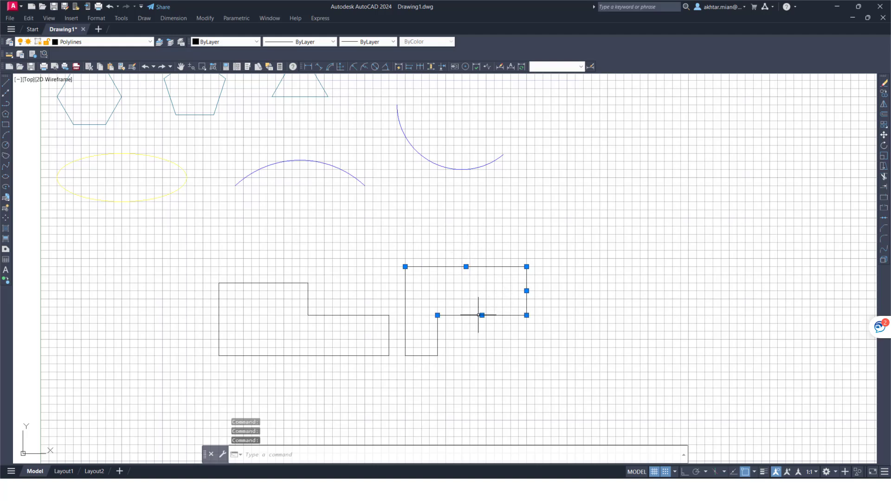
{"action": "key", "text": "Escape"}
{"action": "left_click", "coordinate": [353, 315]}
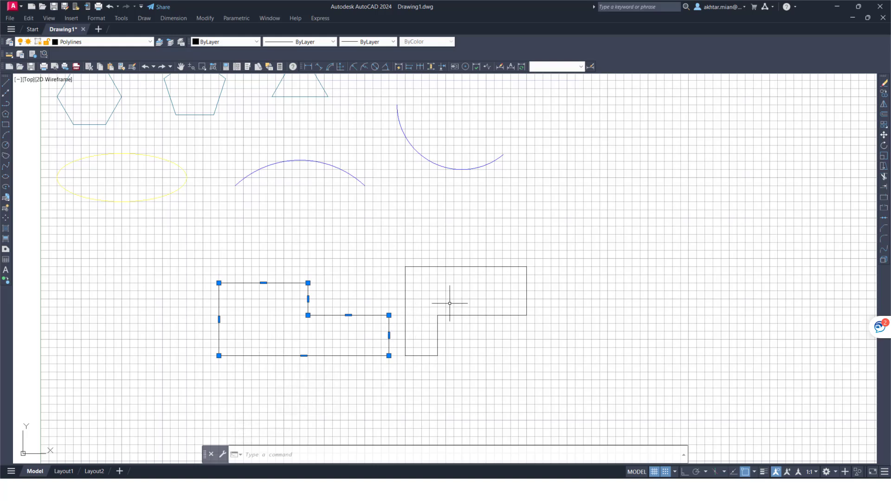
{"action": "key", "text": "Escape"}
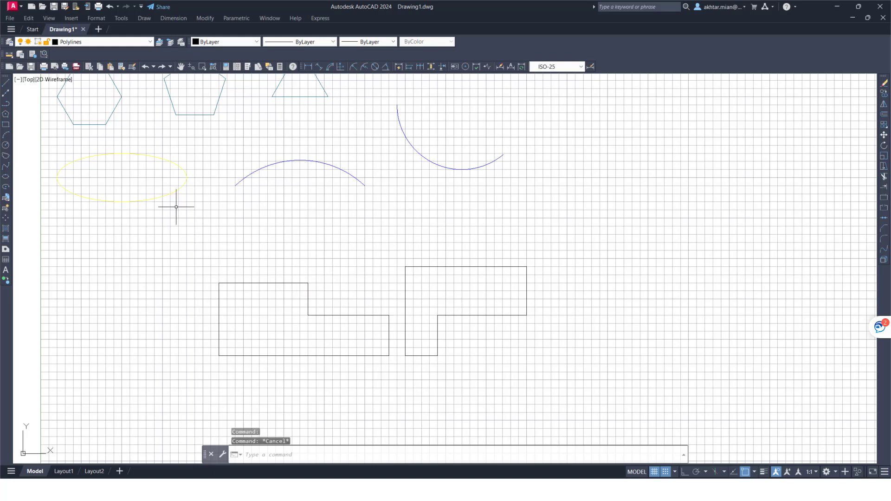
Open the layer properties to review the layers of the drawing, and close them again
{"action": "left_click", "coordinate": [10, 42]}
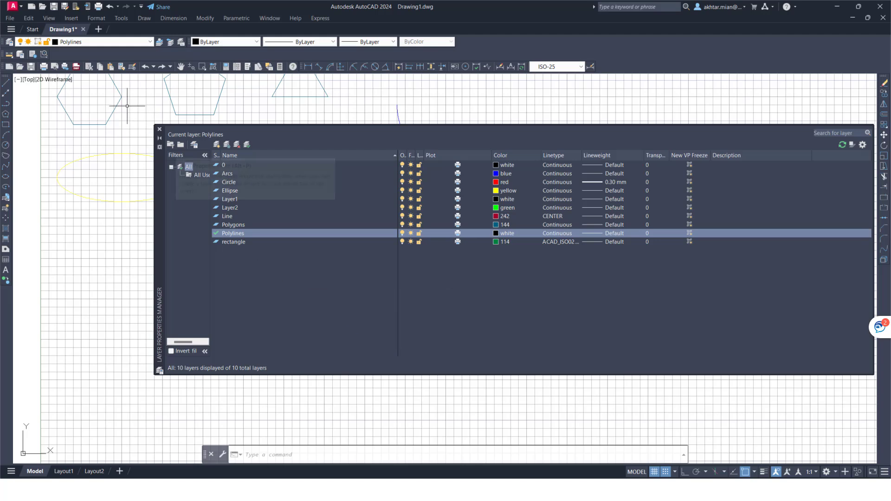
{"action": "left_click", "coordinate": [159, 129]}
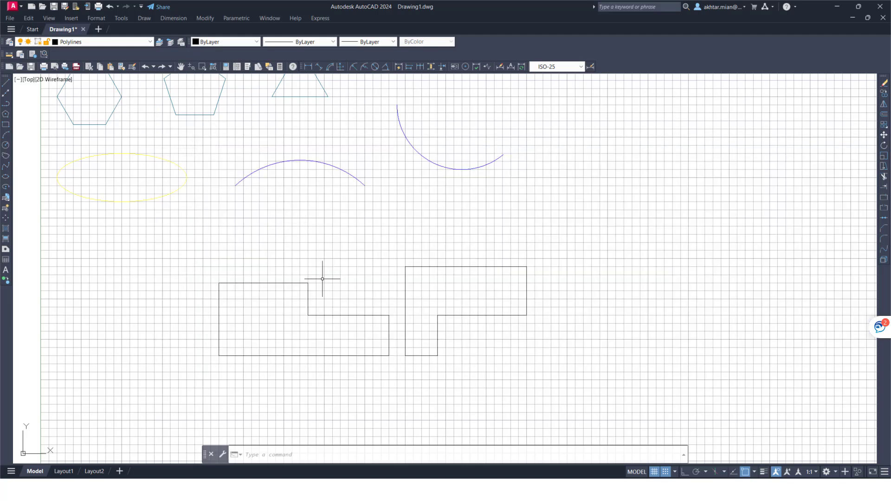
Examine all the shapes drawn on the grid, and minimize the AutoCAD window
{"action": "scroll", "coordinate": [323, 279], "scroll_direction": "down", "scroll_amount": 4}
{"action": "scroll", "coordinate": [219, 161], "scroll_direction": "up", "scroll_amount": 4}
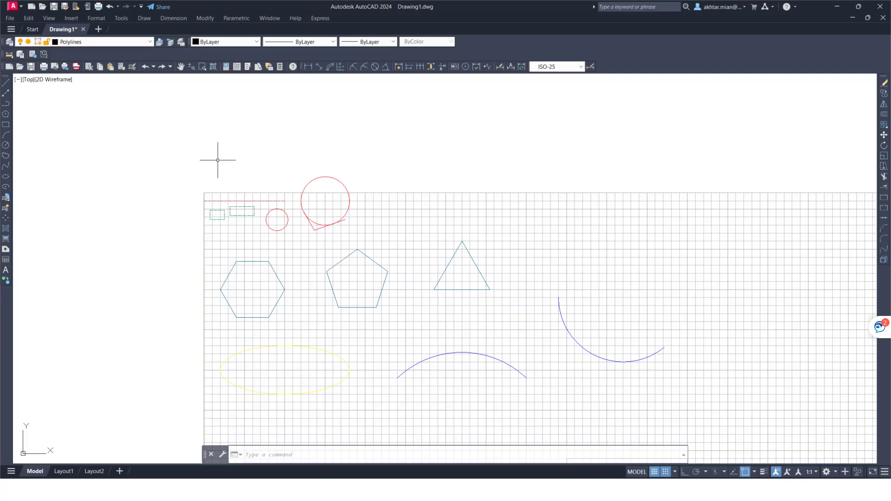
{"action": "scroll", "coordinate": [227, 144], "scroll_direction": "down", "scroll_amount": 2}
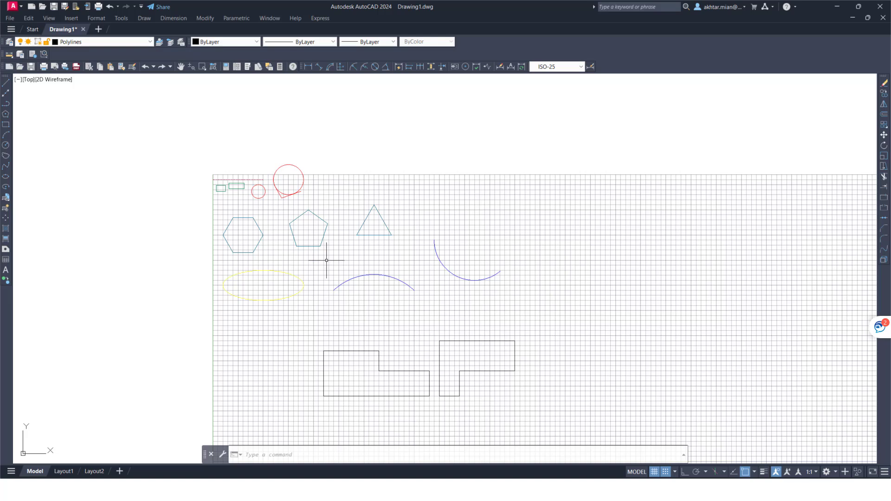
{"action": "scroll", "coordinate": [326, 260], "scroll_direction": "up", "scroll_amount": 2}
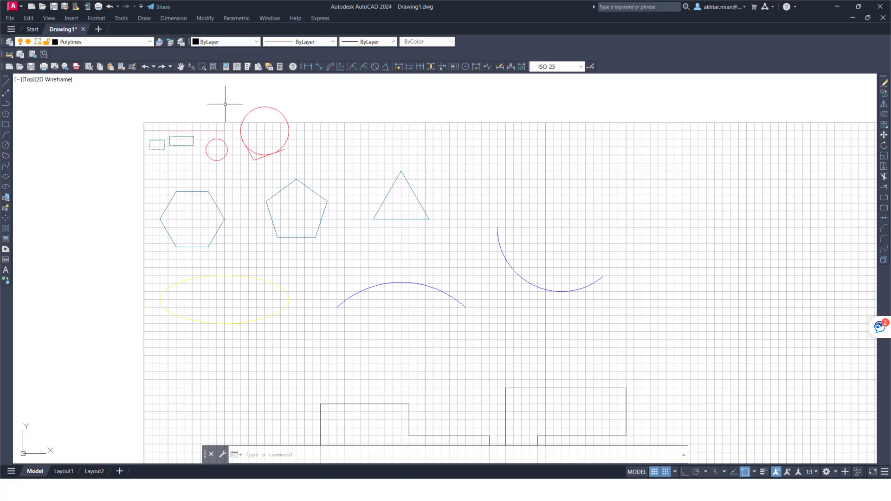
{"action": "scroll", "coordinate": [241, 120], "scroll_direction": "up", "scroll_amount": 4}
{"action": "scroll", "coordinate": [325, 291], "scroll_direction": "down", "scroll_amount": 2}
{"action": "scroll", "coordinate": [326, 291], "scroll_direction": "down", "scroll_amount": 2}
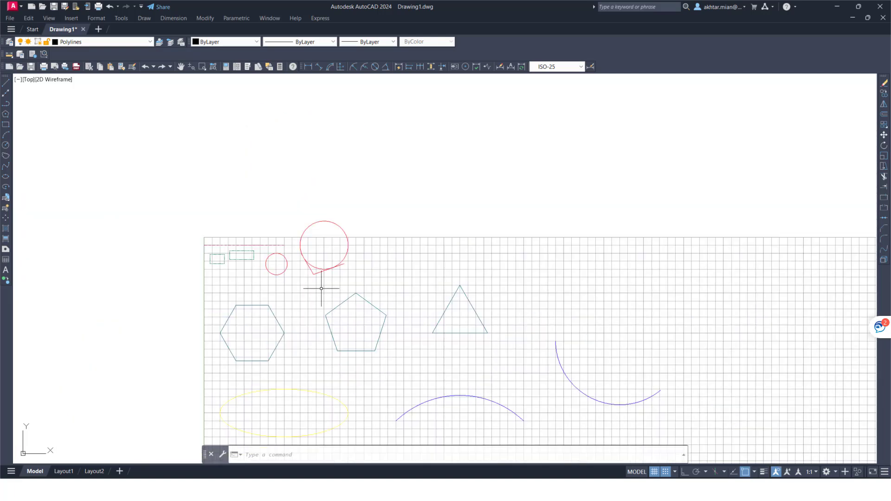
{"action": "scroll", "coordinate": [265, 248], "scroll_direction": "down", "scroll_amount": 3}
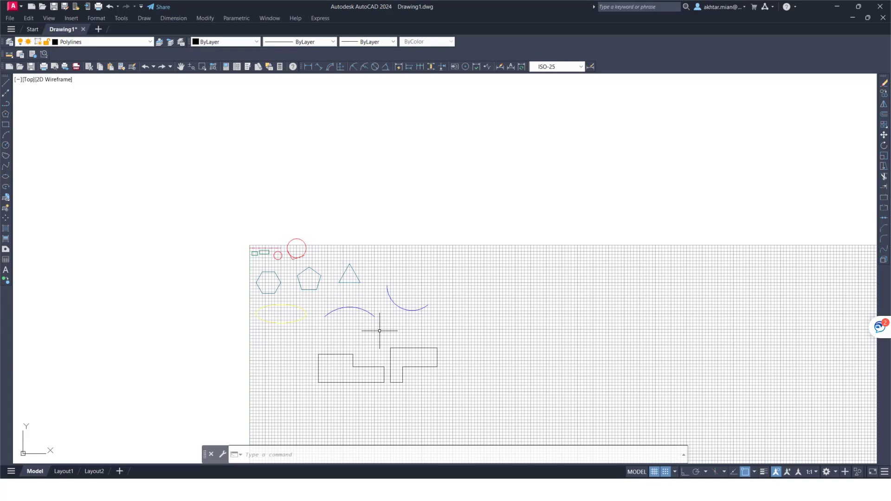
{"action": "scroll", "coordinate": [365, 401], "scroll_direction": "up", "scroll_amount": 4}
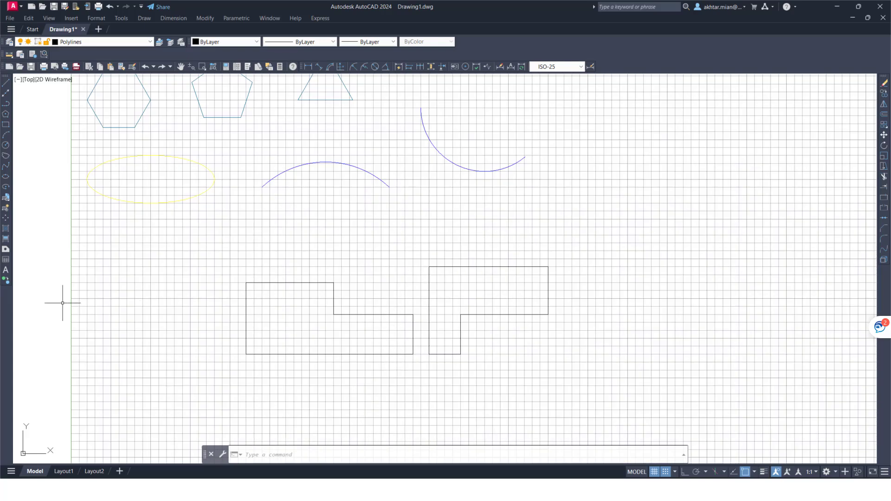
{"action": "left_click", "coordinate": [836, 7]}
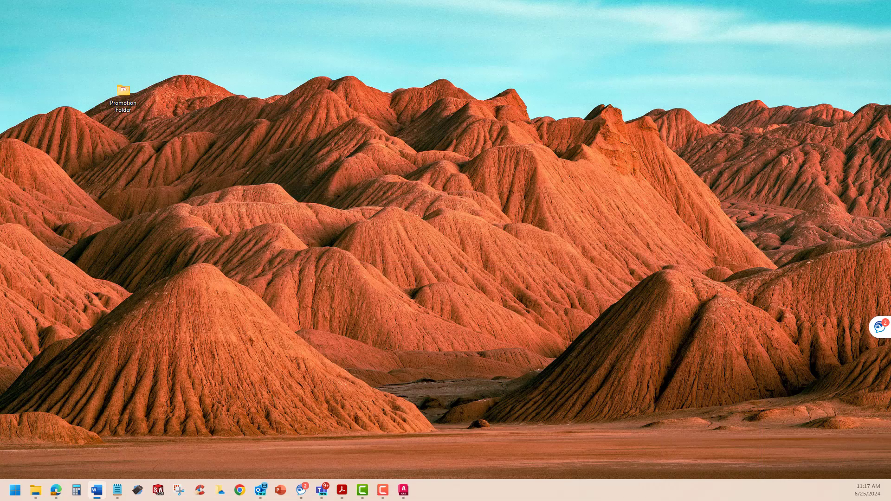